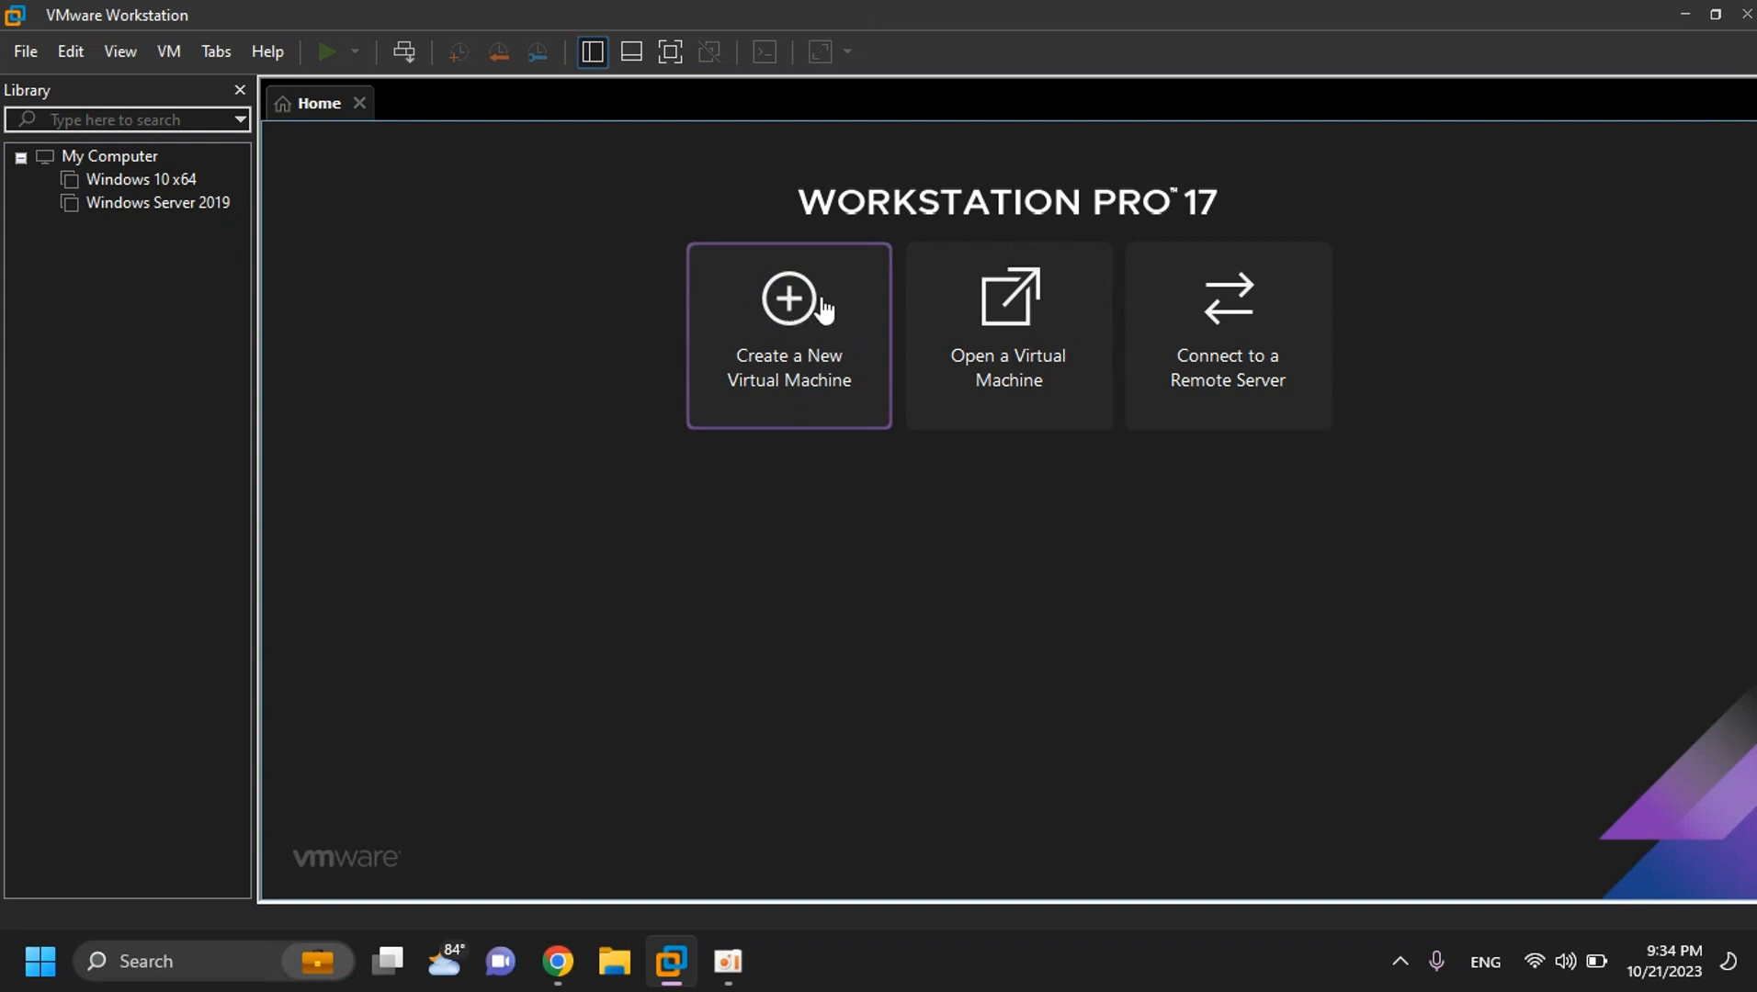
# - Launch the New Virtual Machine Wizard from the Home tab's Create a New Virtual Machine
pyautogui.click(789, 298)
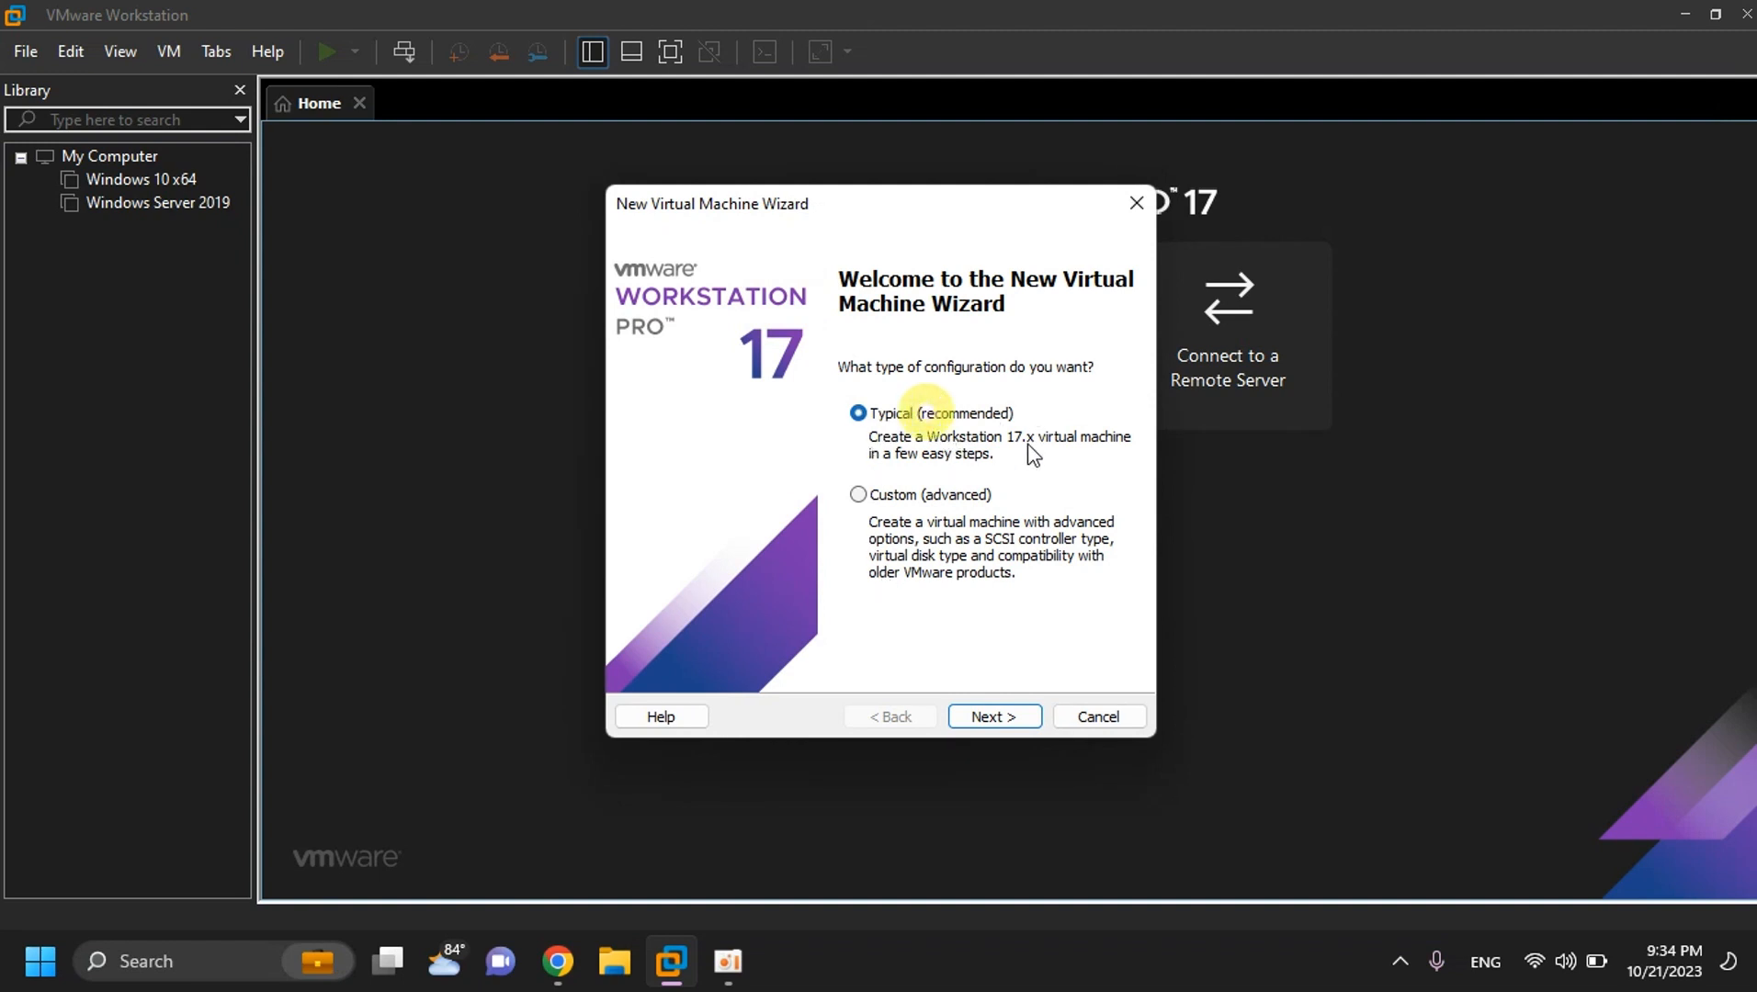
# - Choose the Custom (advanced) configuration and keep Workstation 17.x hardware compatibility
pyautogui.click(858, 496)
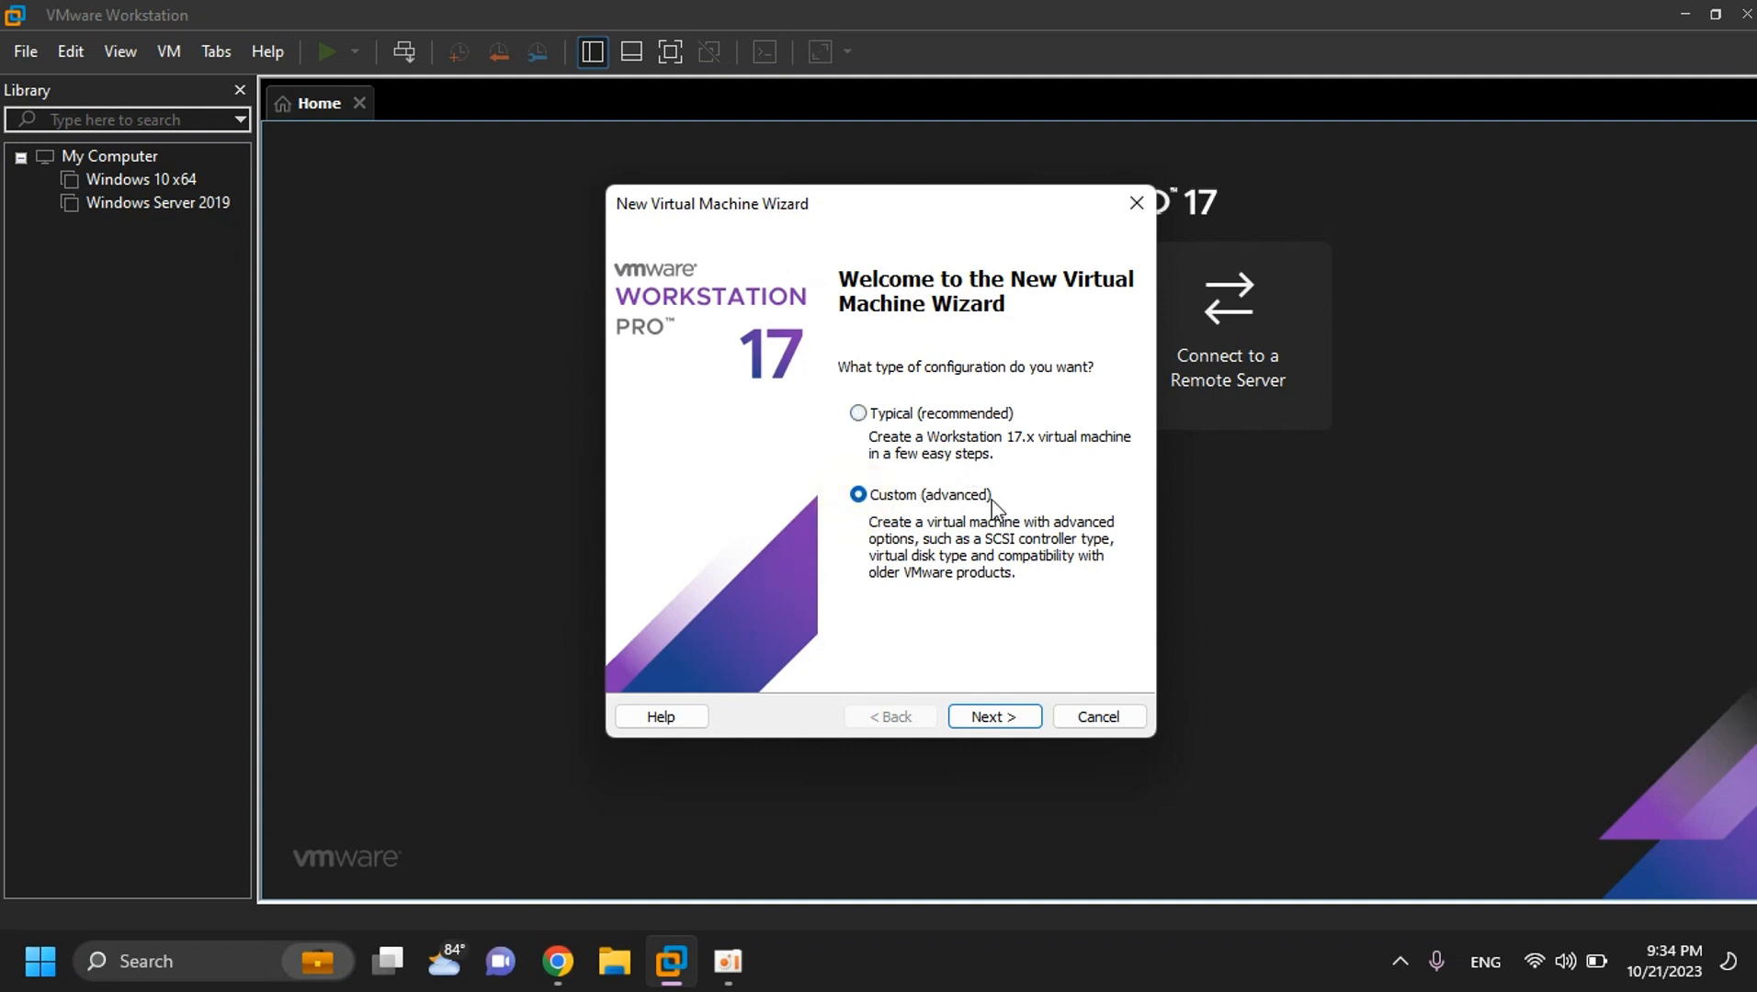
pyautogui.click(991, 715)
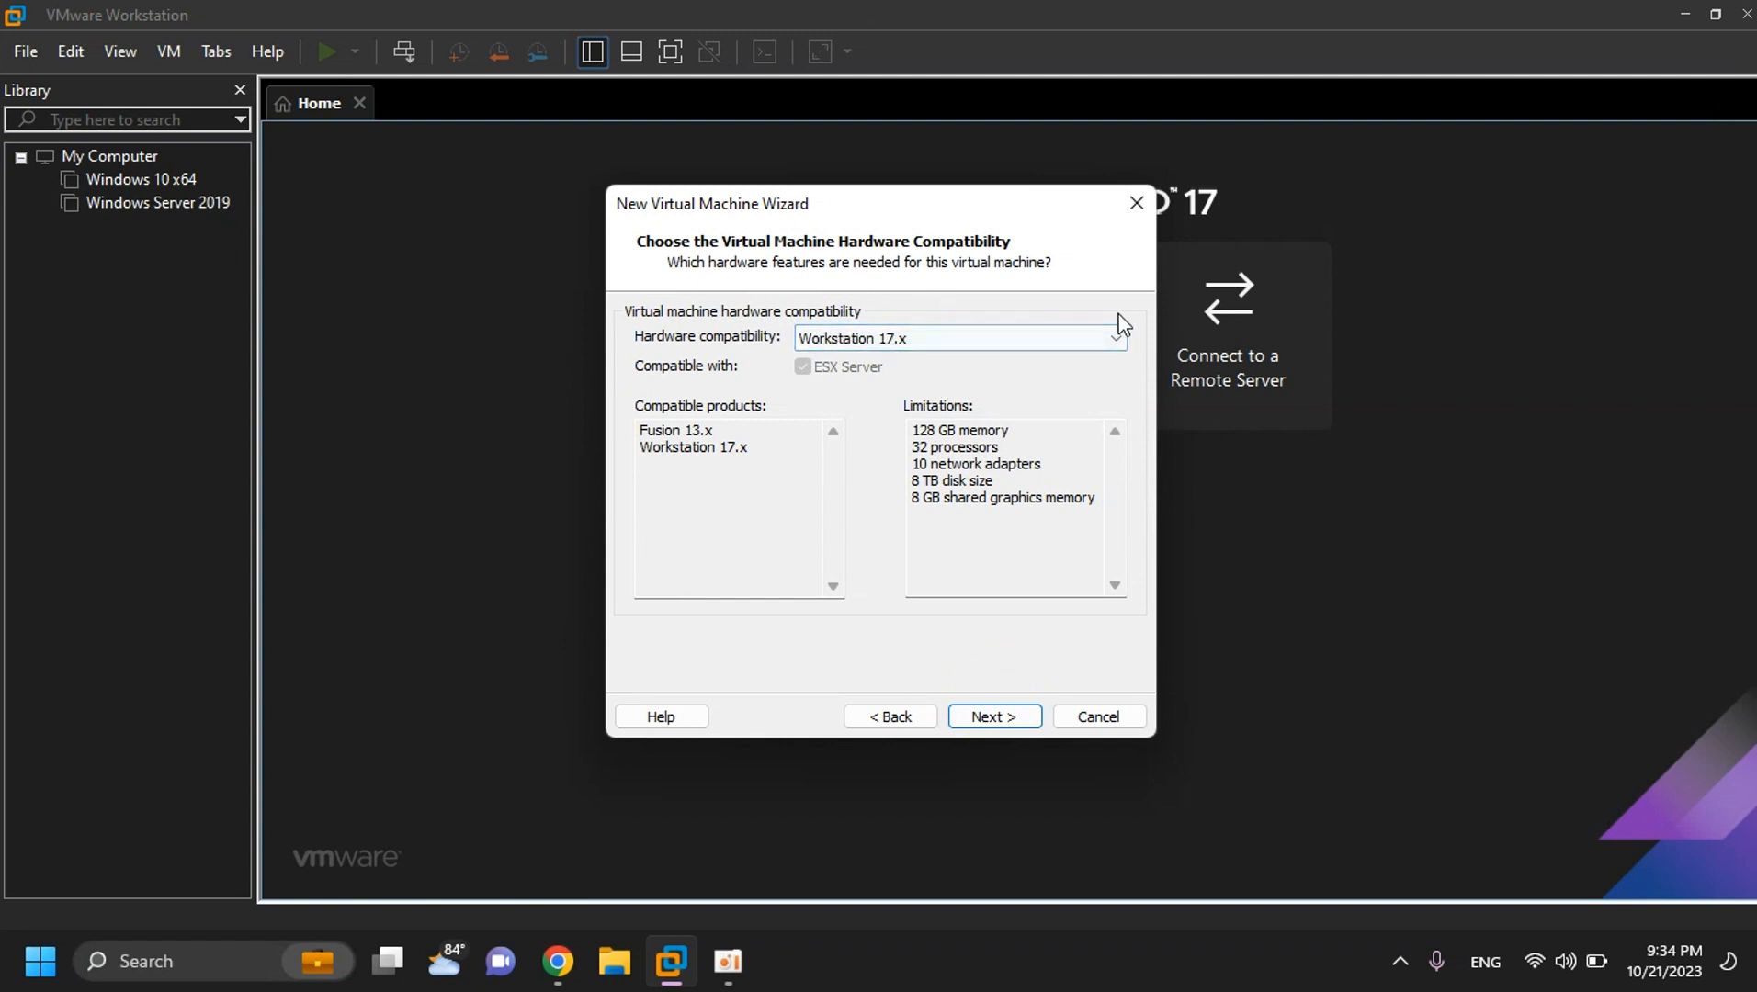
pyautogui.click(1094, 343)
pyautogui.click(873, 361)
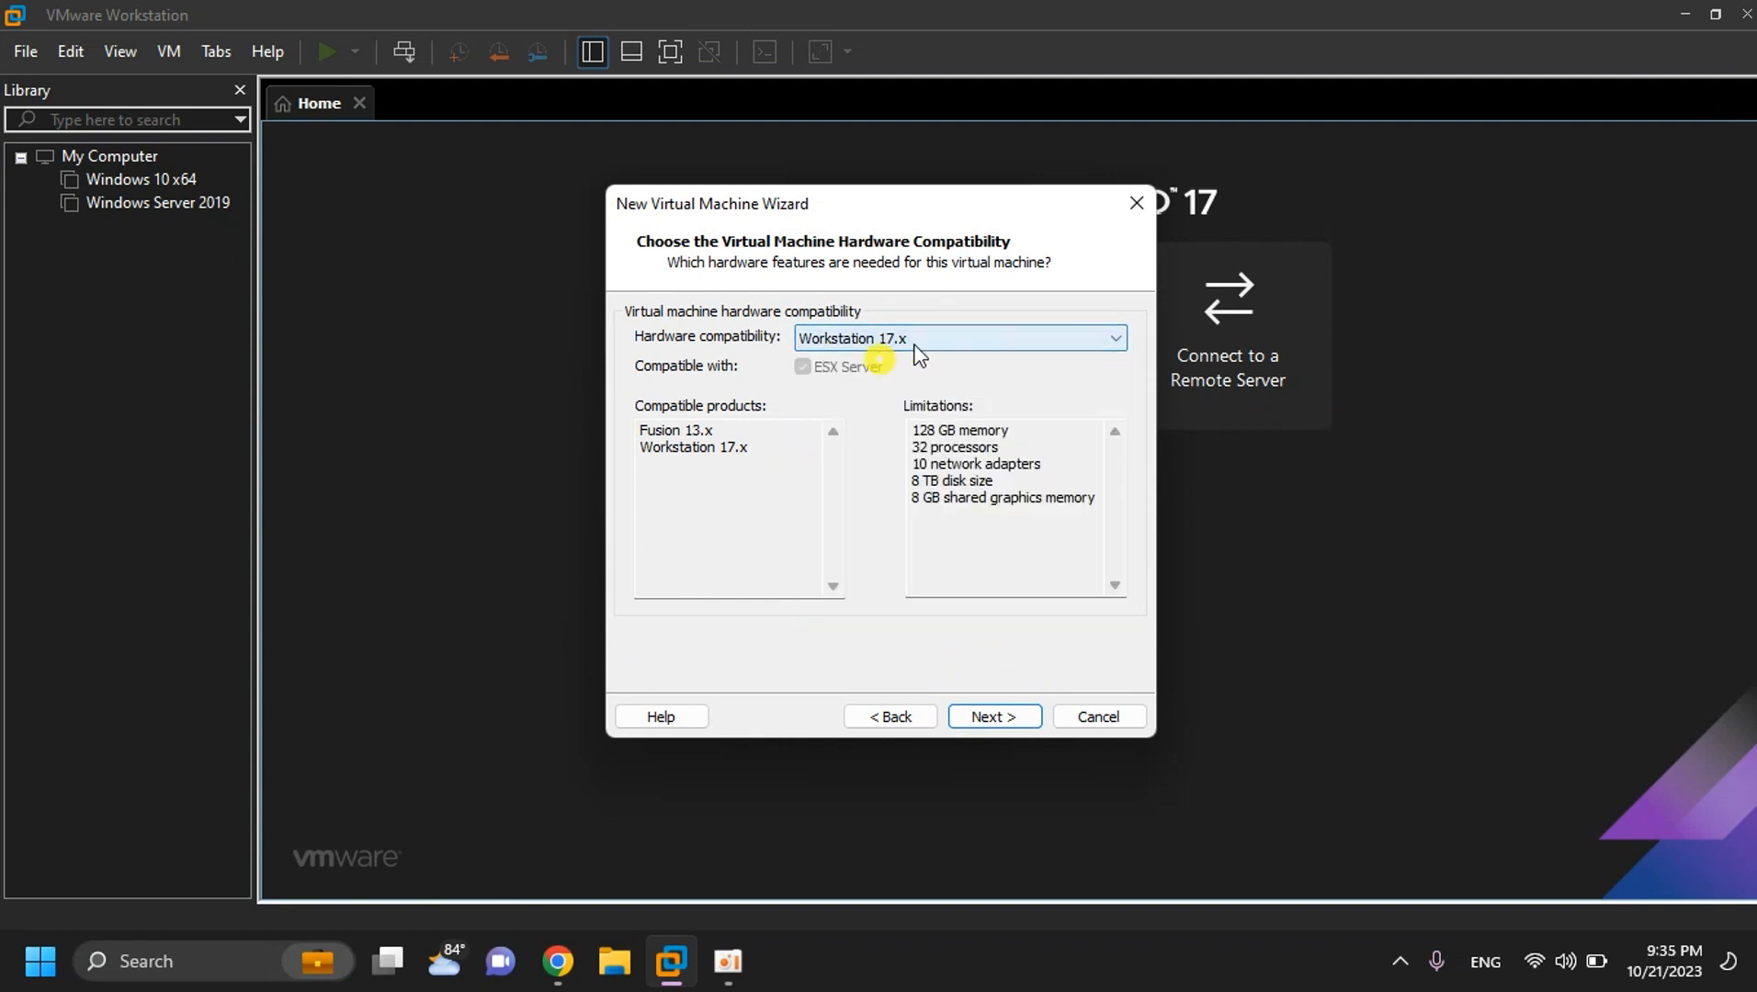
# - Use Windows10pro.iso from D:\Window 10 Pro file as the installer disc image
pyautogui.click(997, 715)
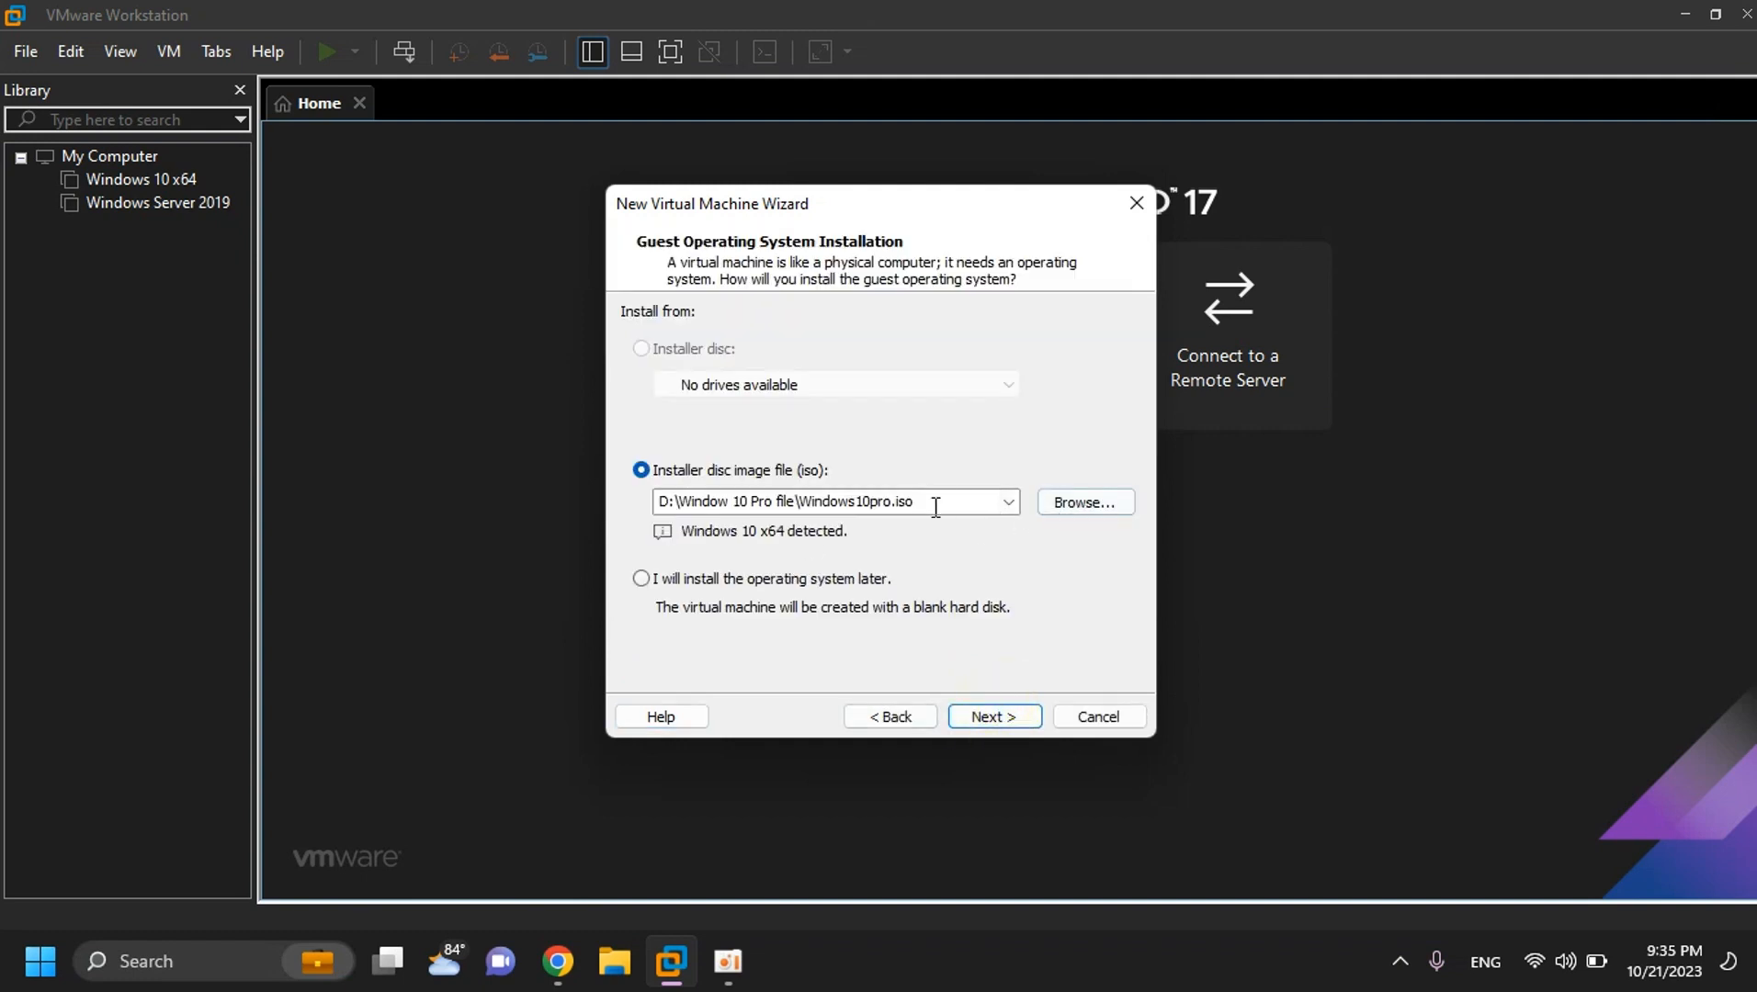
pyautogui.click(1064, 503)
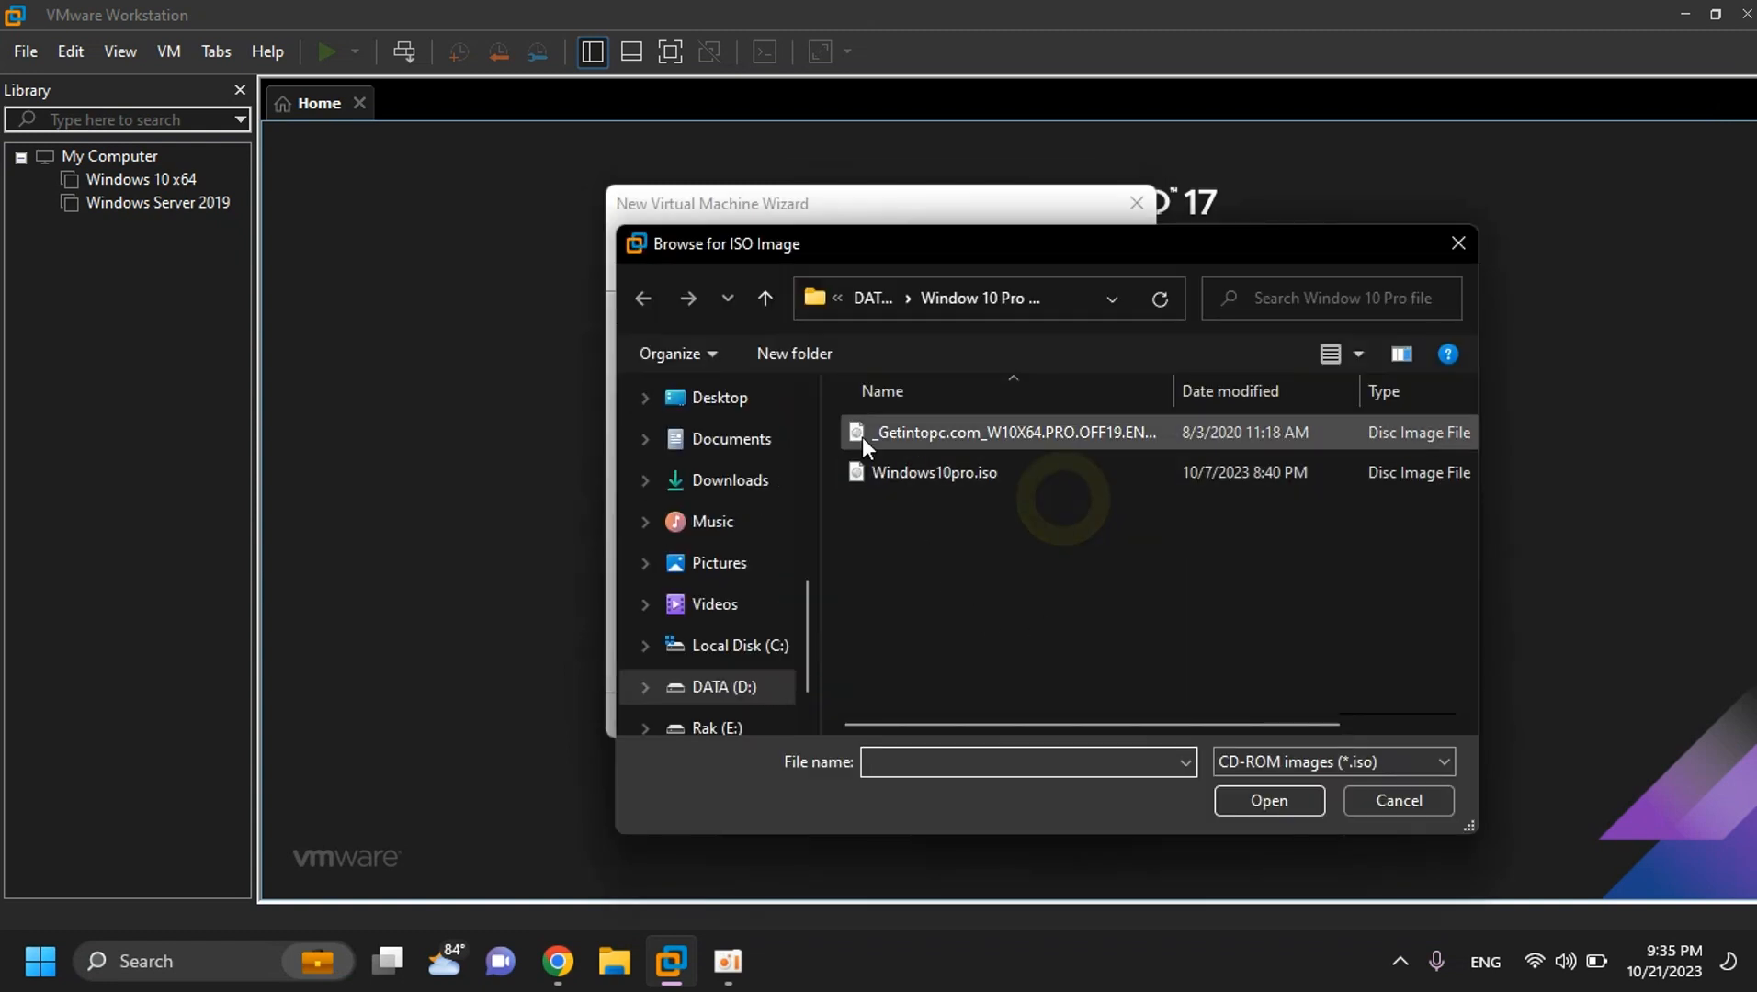
pyautogui.click(766, 301)
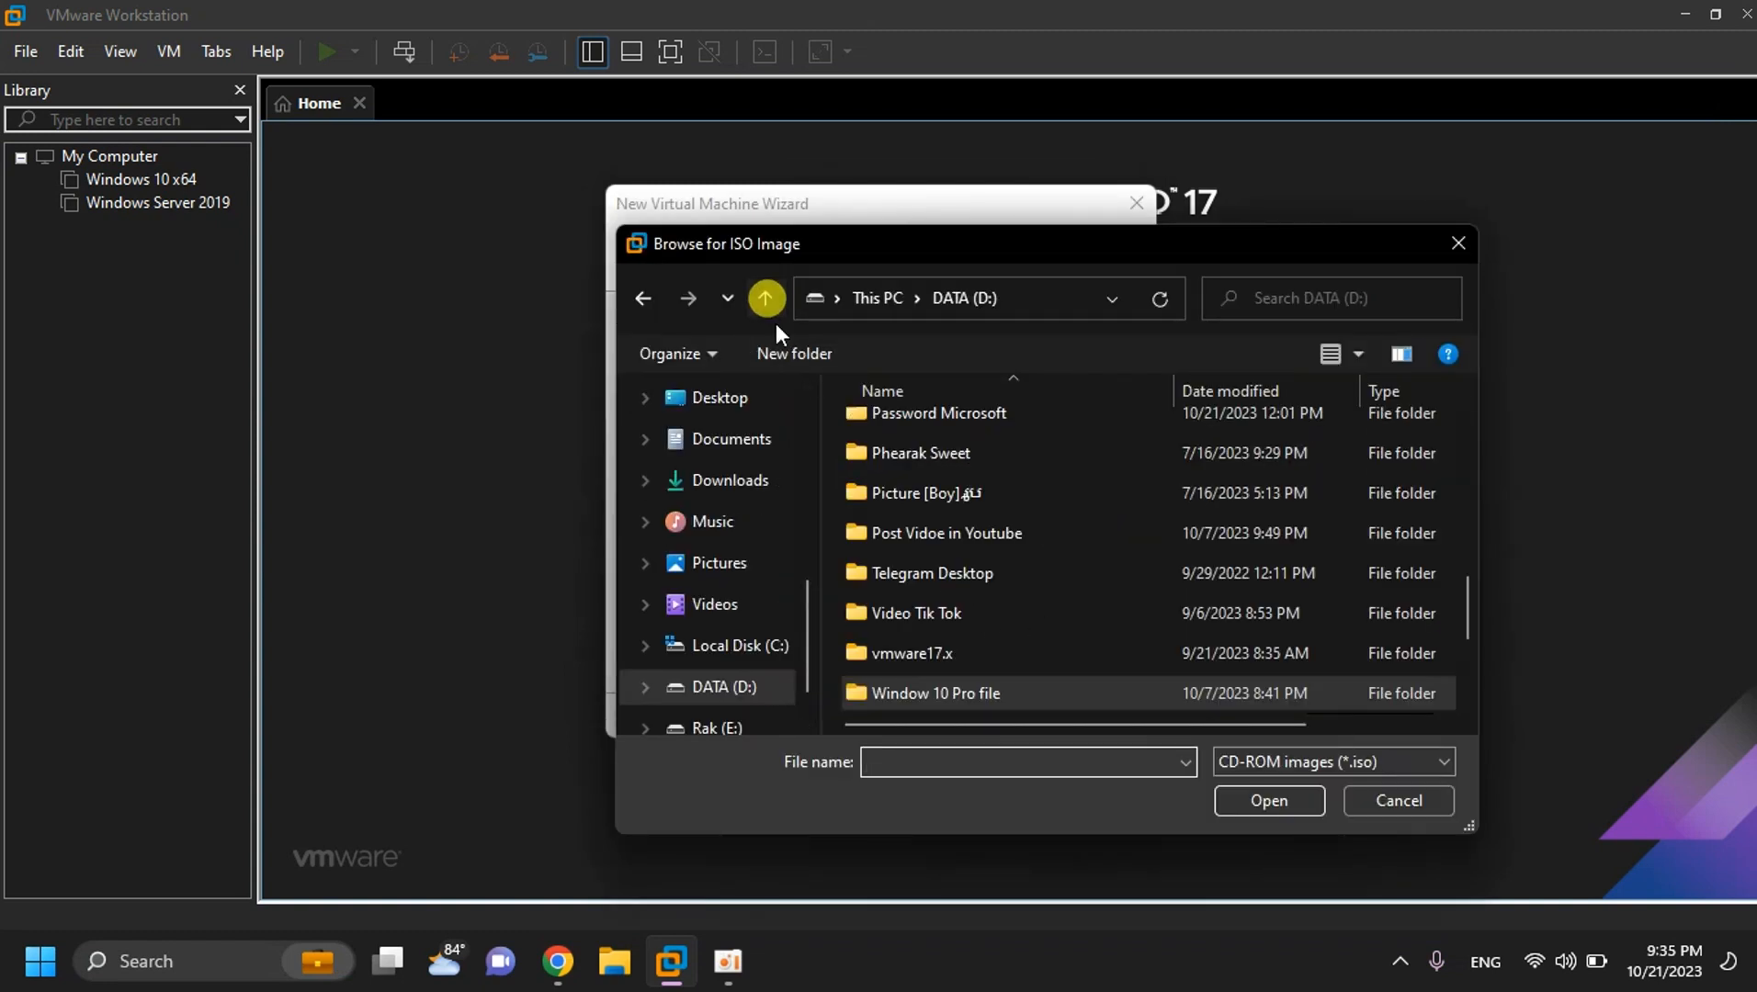
pyautogui.doubleClick(942, 691)
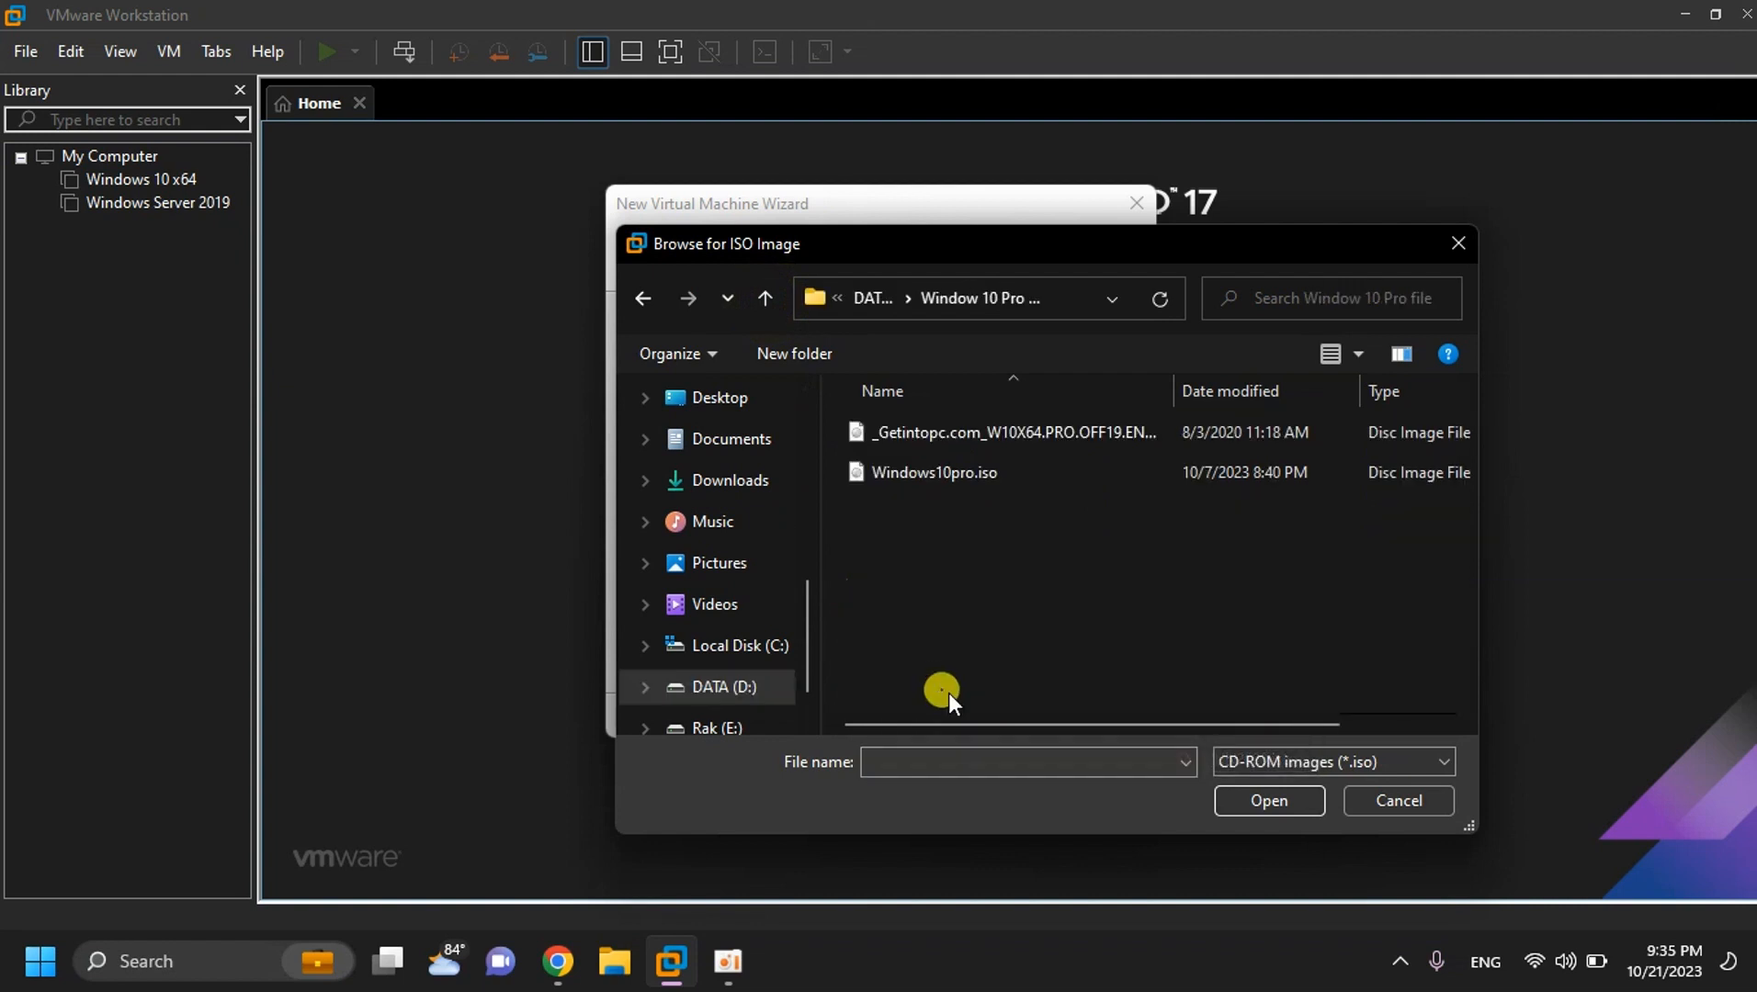
pyautogui.click(890, 479)
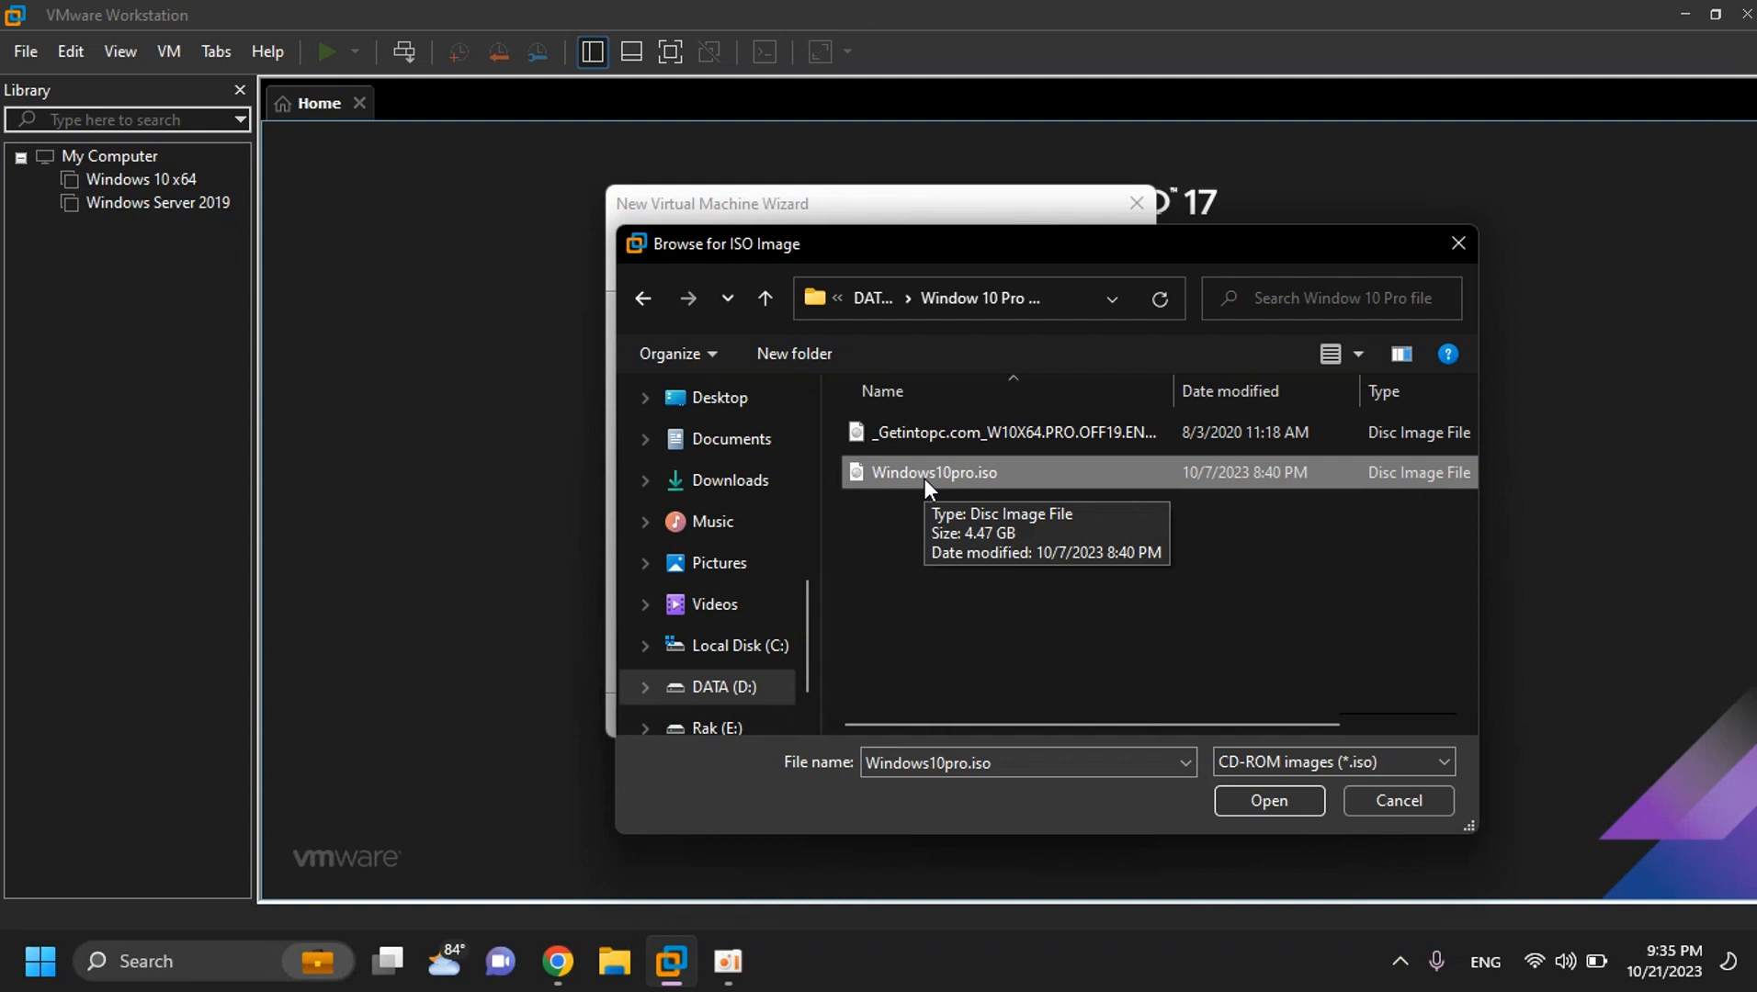
pyautogui.click(1291, 798)
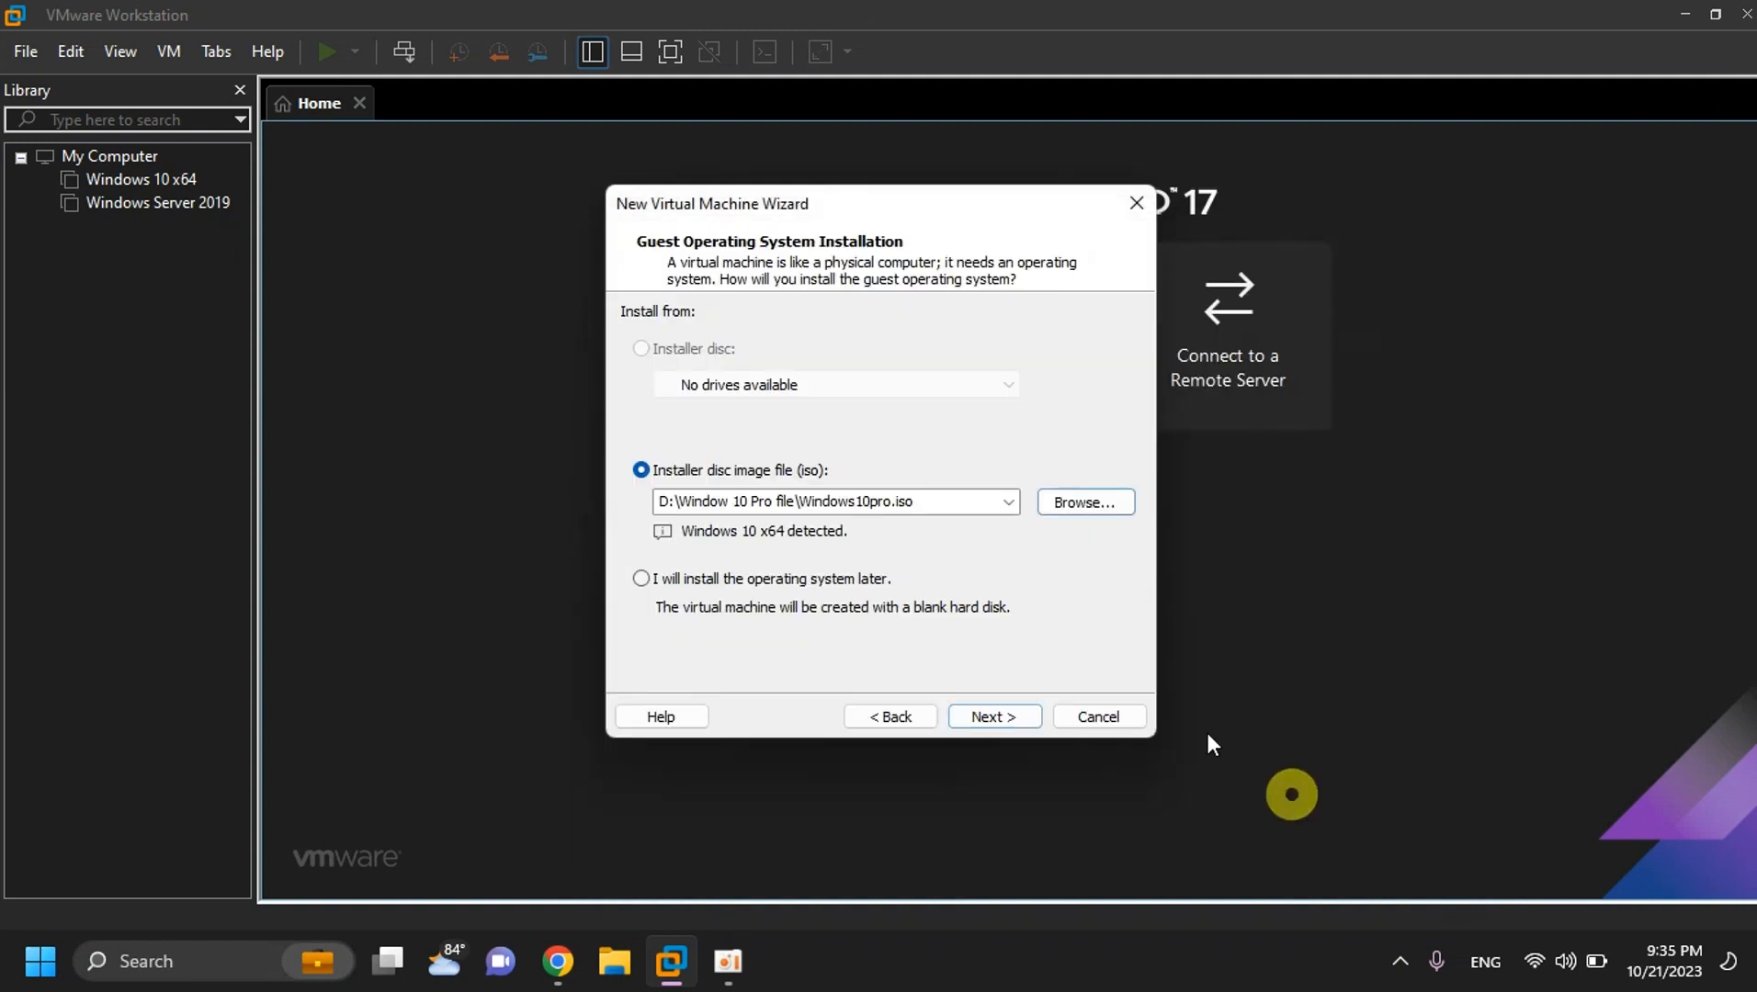
pyautogui.click(702, 485)
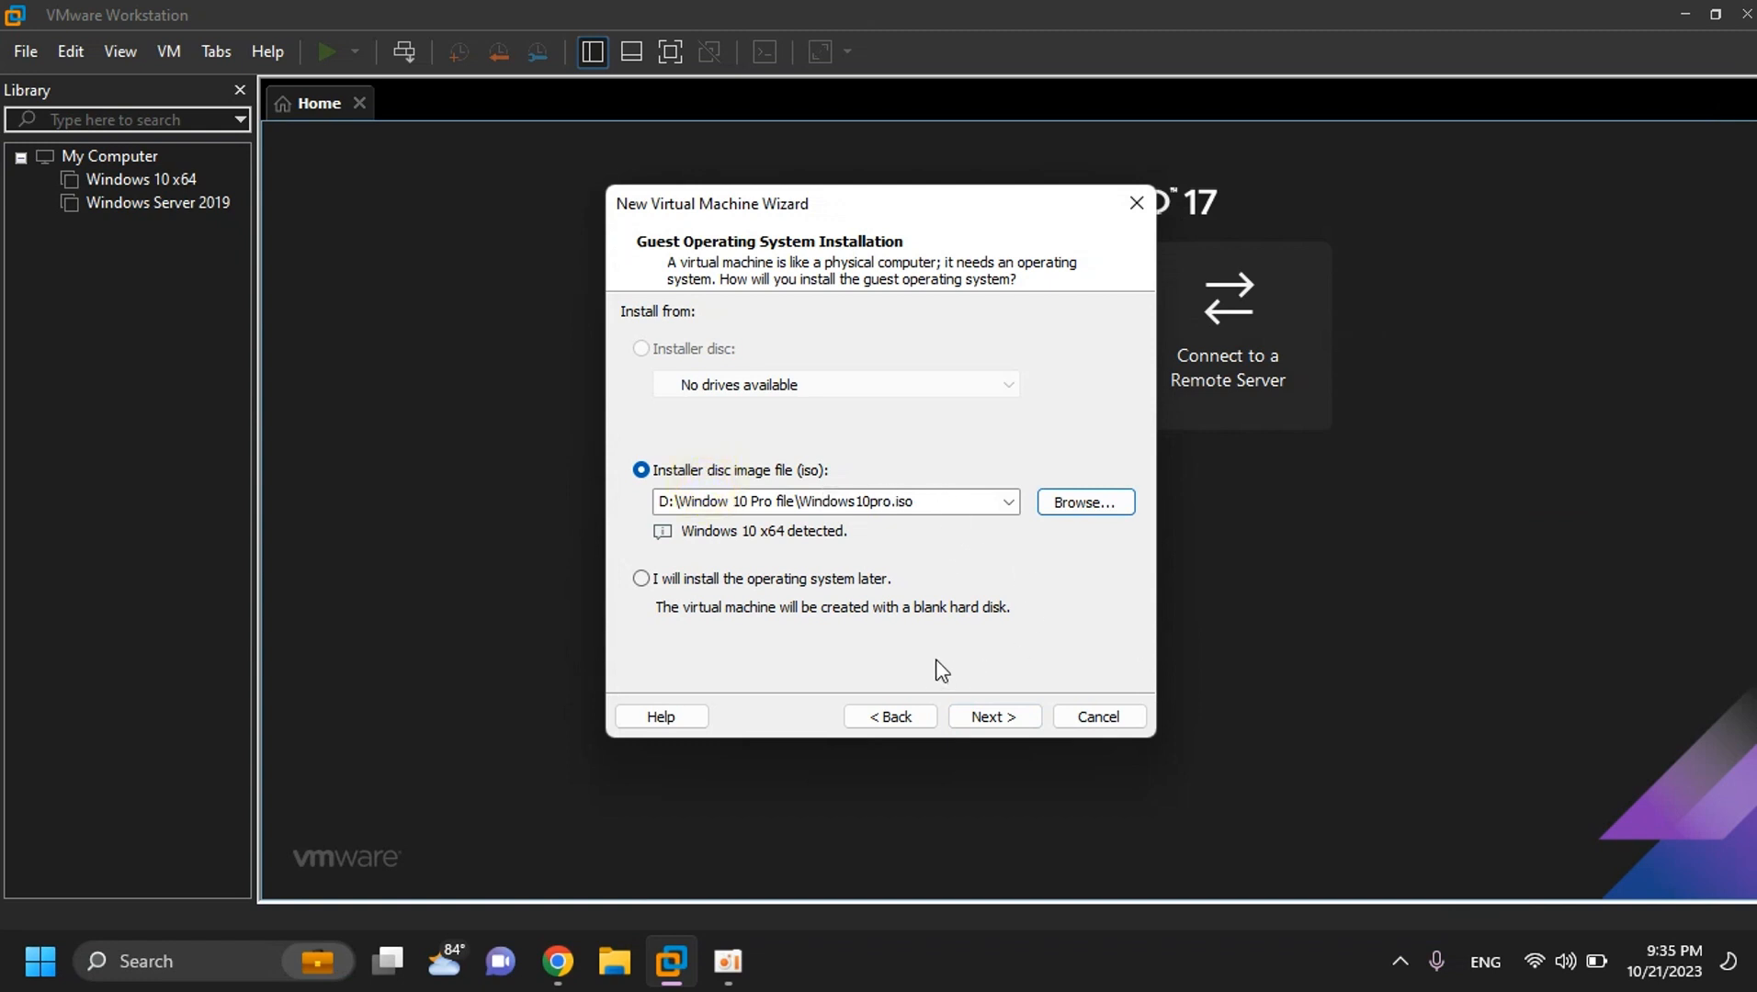
pyautogui.click(994, 717)
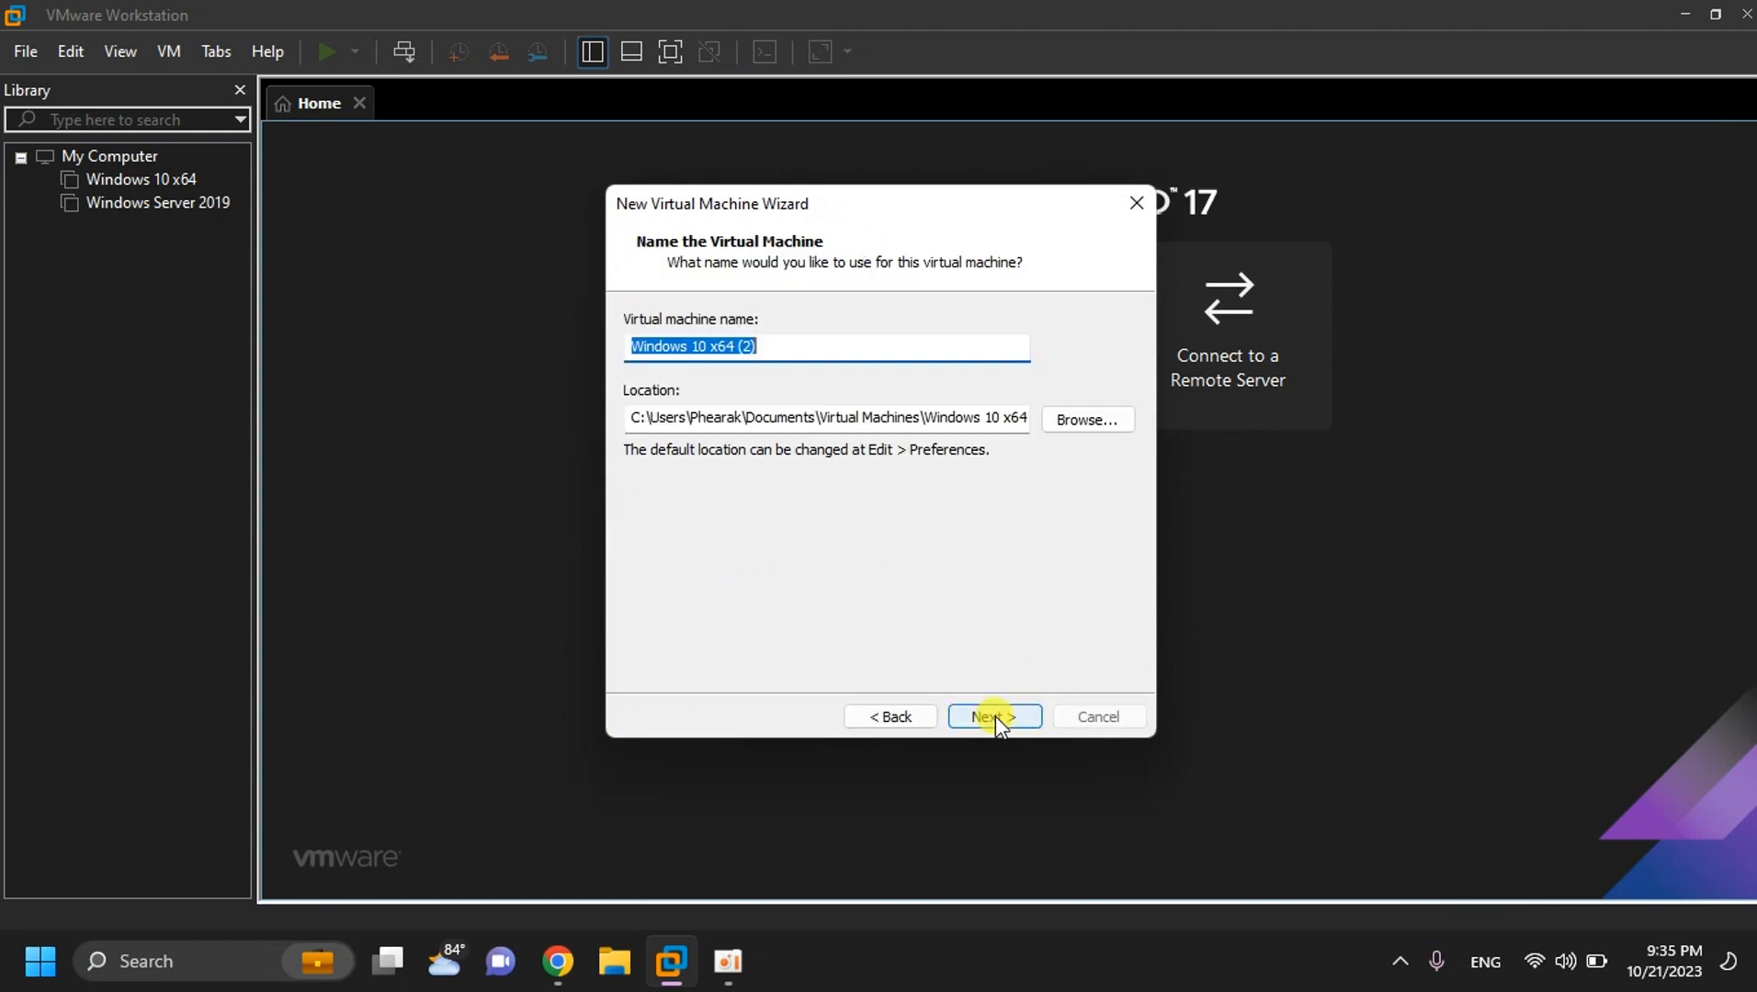
# - Keep the name Windows 10 x64 (2), UEFI firmware and default processor settings
pyautogui.click(775, 347)
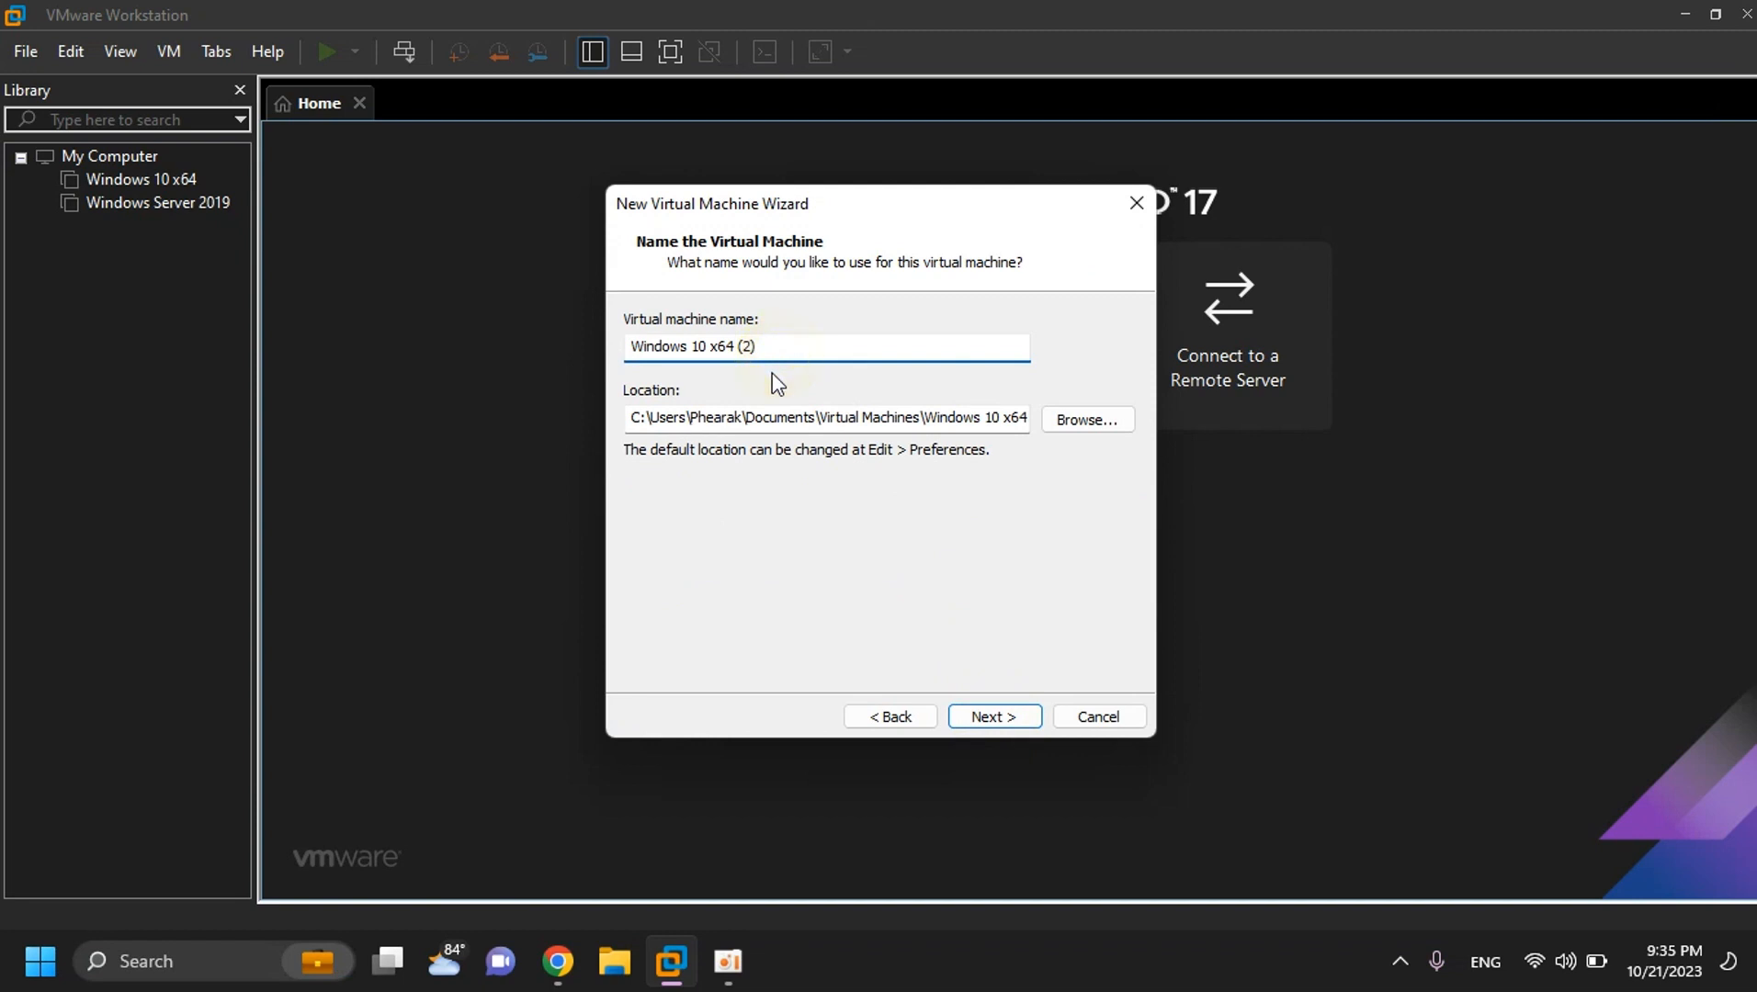
pyautogui.hotkey('ctrl', 'shift', 'Left')
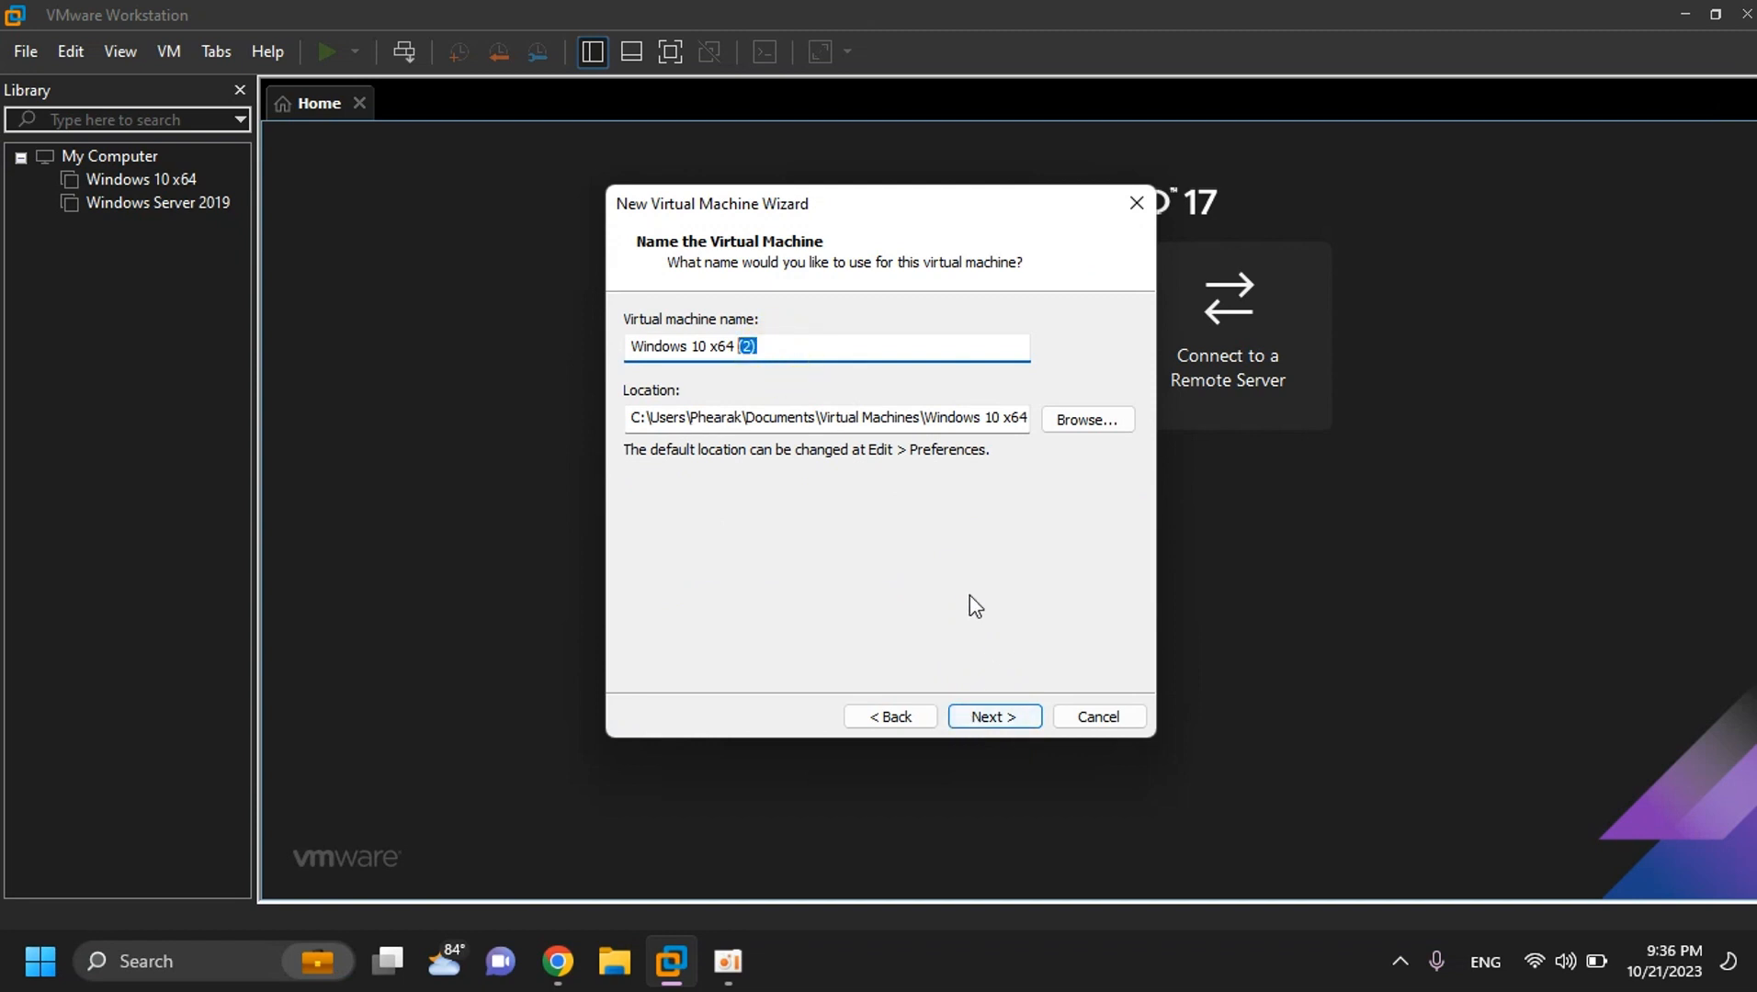
pyautogui.click(1011, 717)
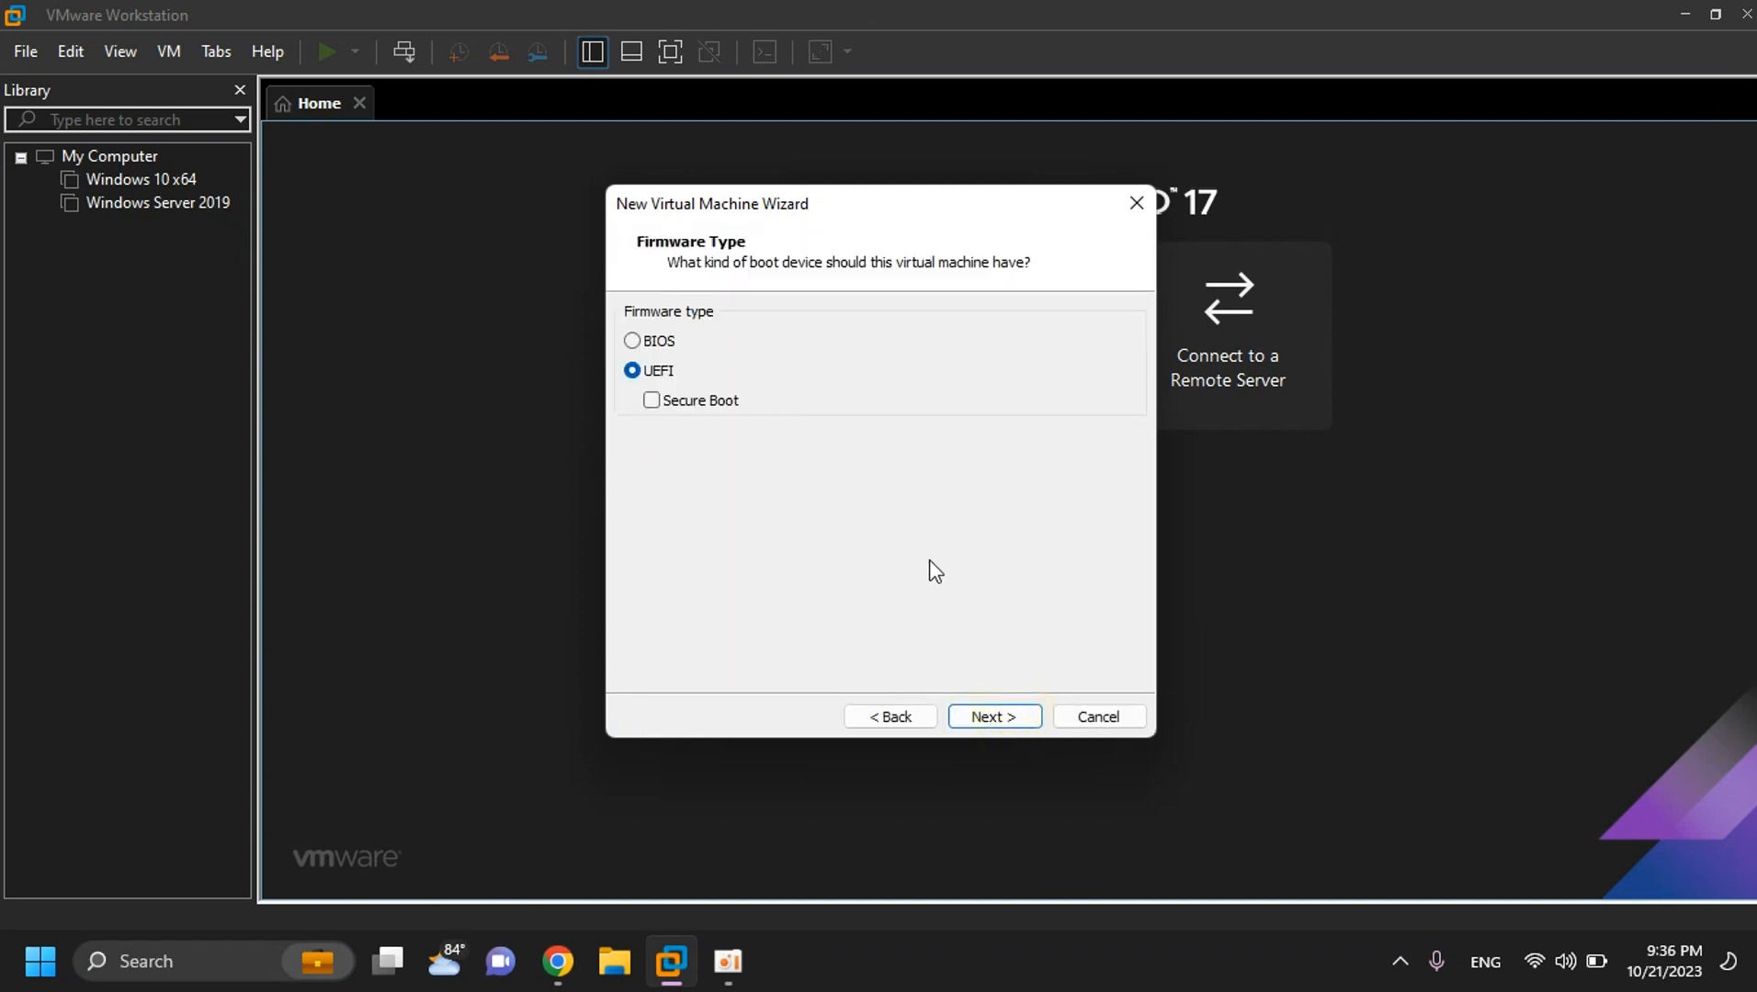
pyautogui.click(985, 716)
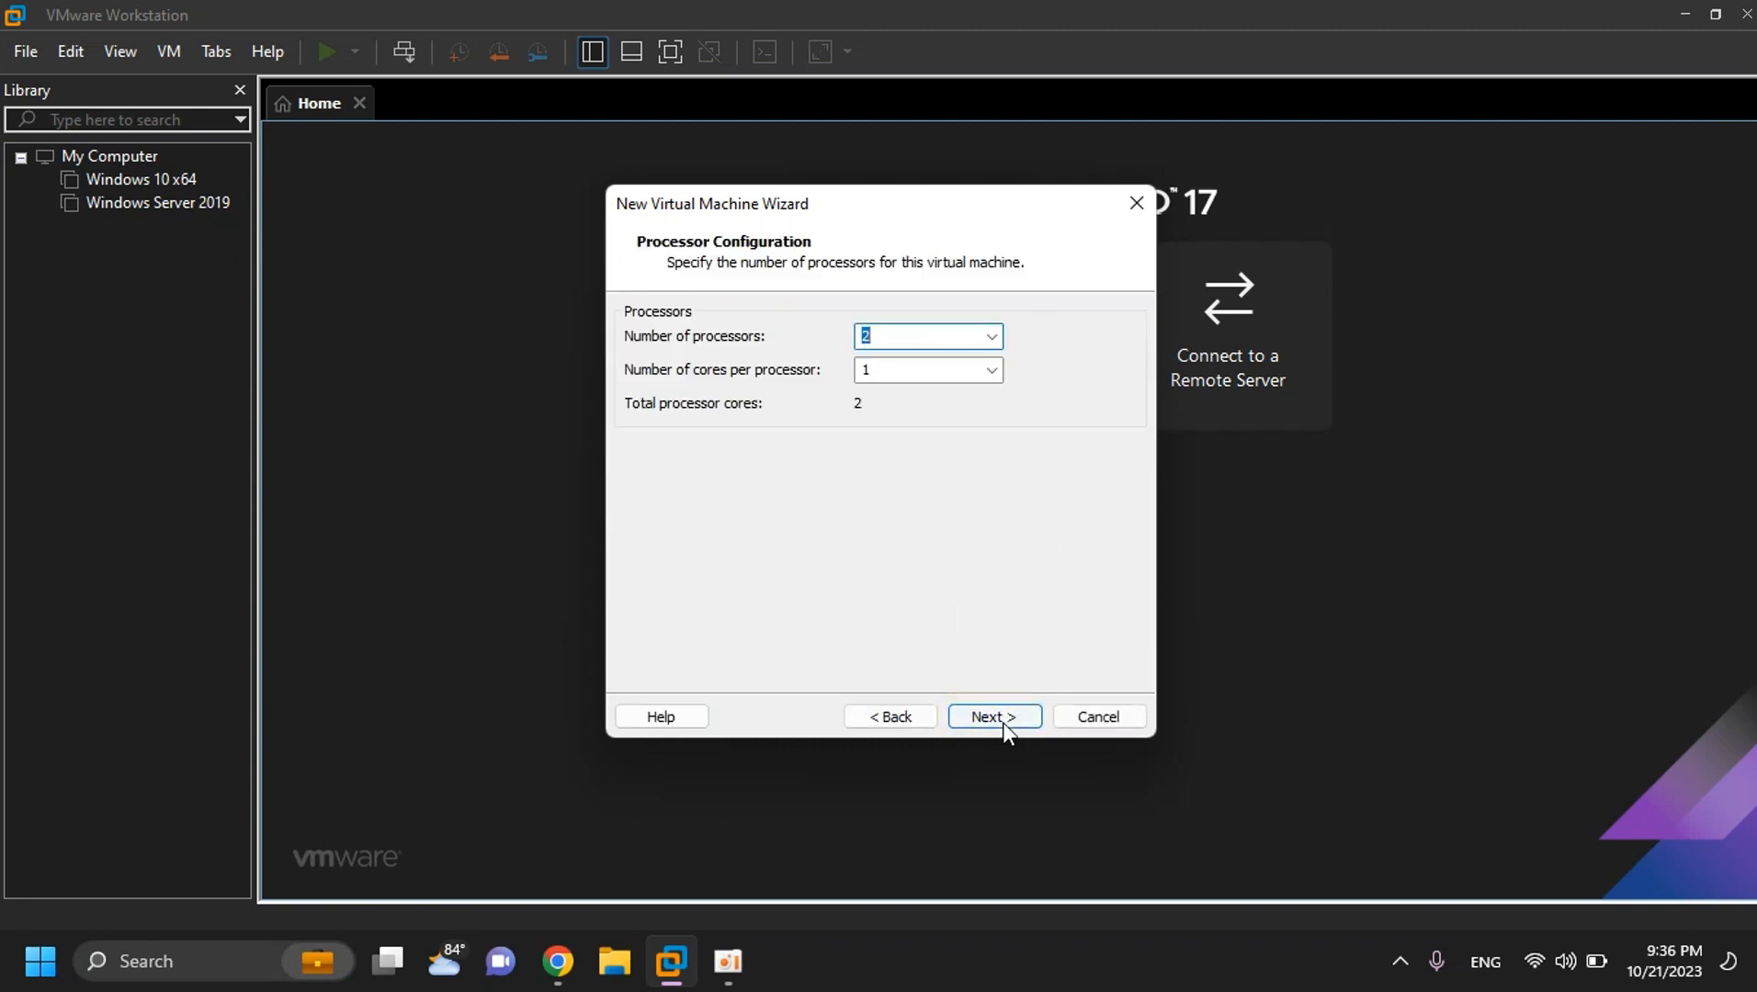
pyautogui.click(1000, 717)
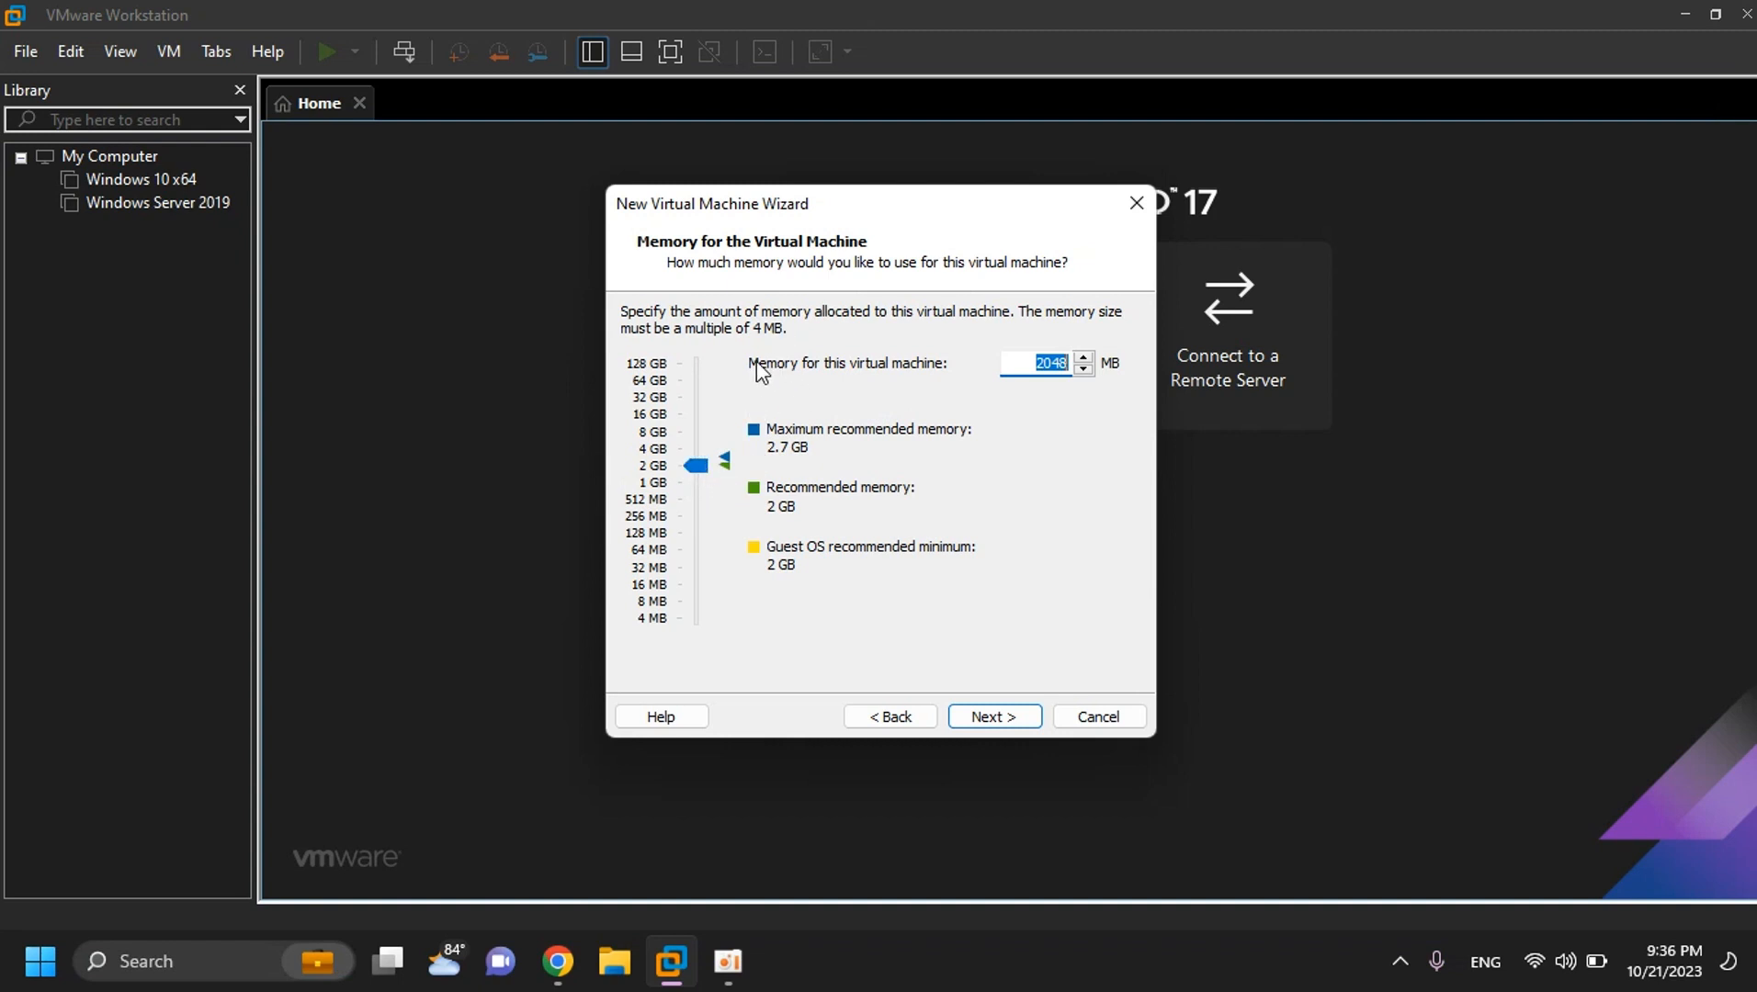
# - Lower memory to 1176 MB, use bridged networking, and keep the LSI Logic SAS controller
pyautogui.click(696, 466)
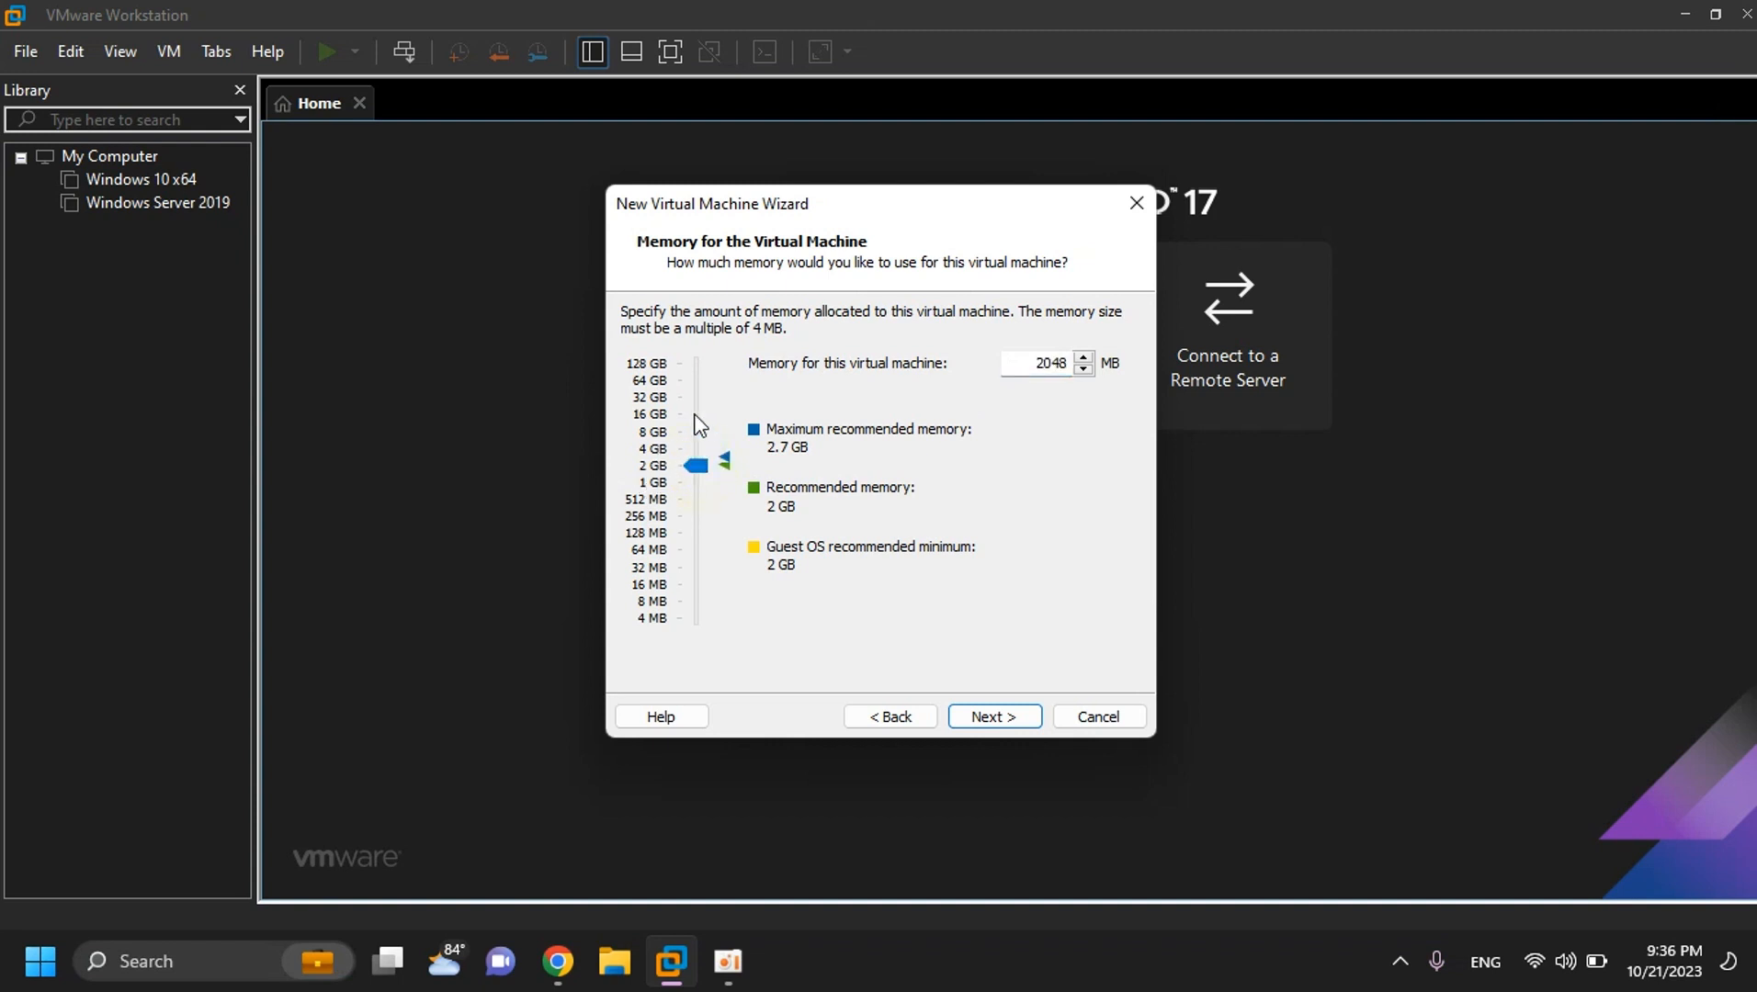
pyautogui.moveTo(697, 465); pyautogui.dragTo(703, 478)
pyautogui.click(994, 717)
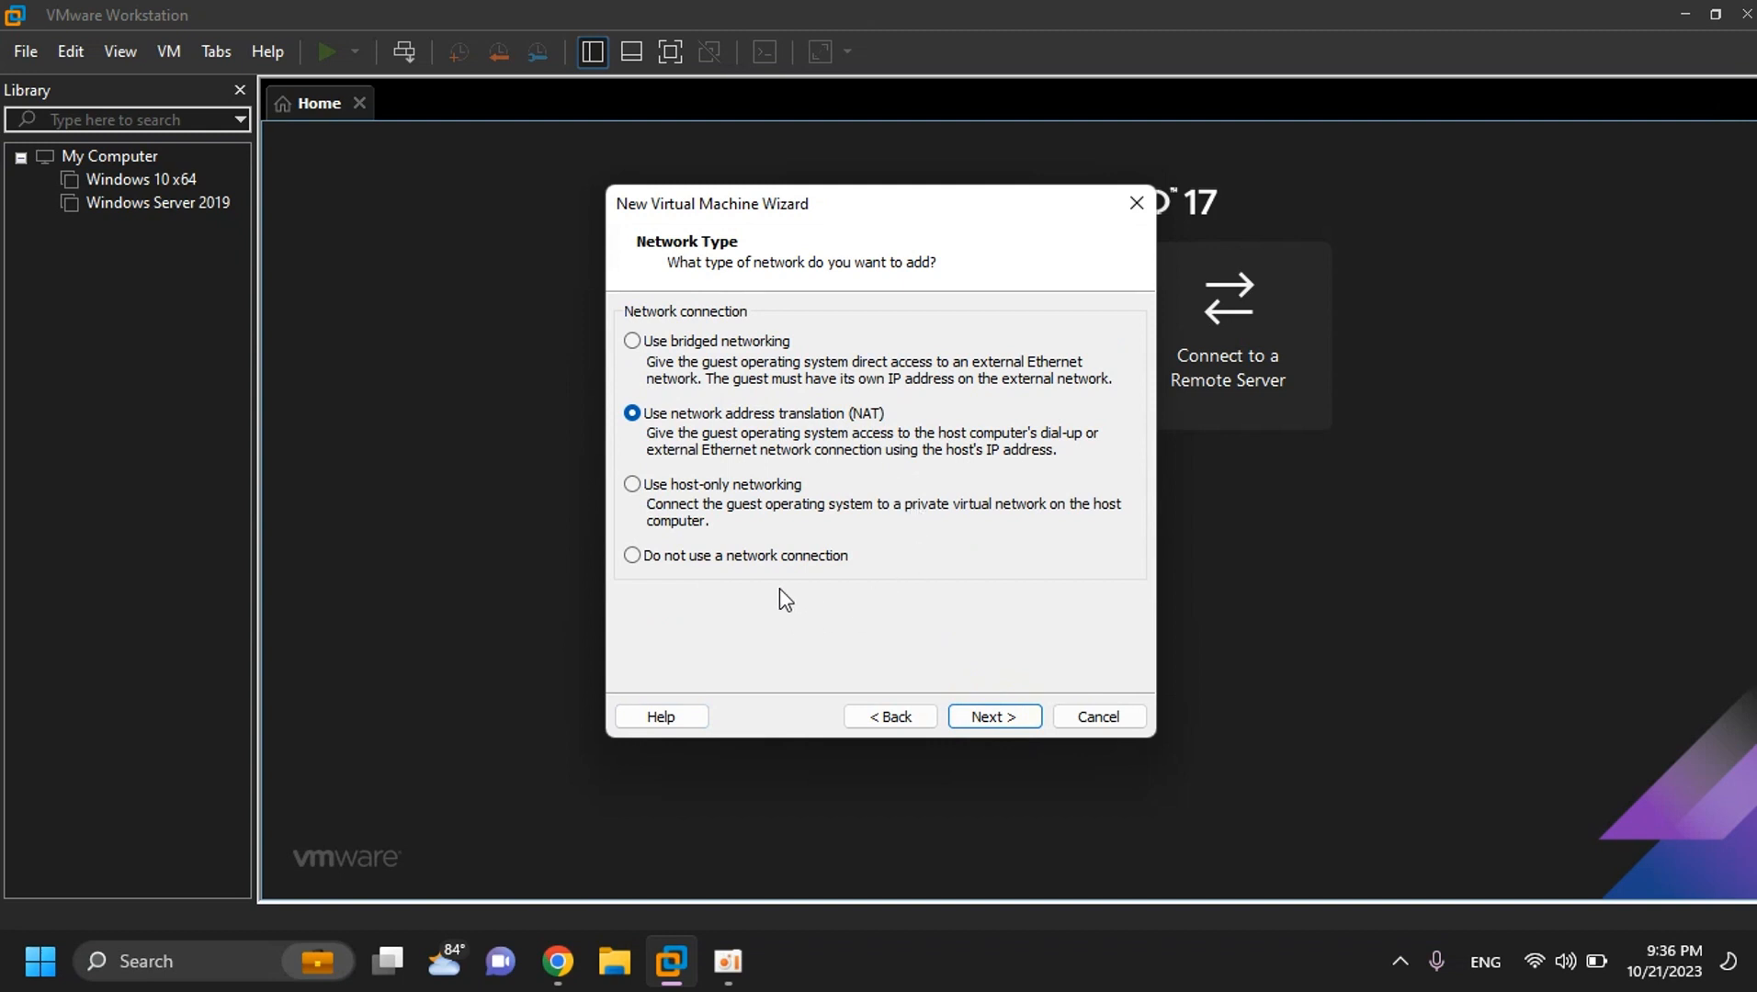
pyautogui.click(632, 341)
pyautogui.click(1006, 721)
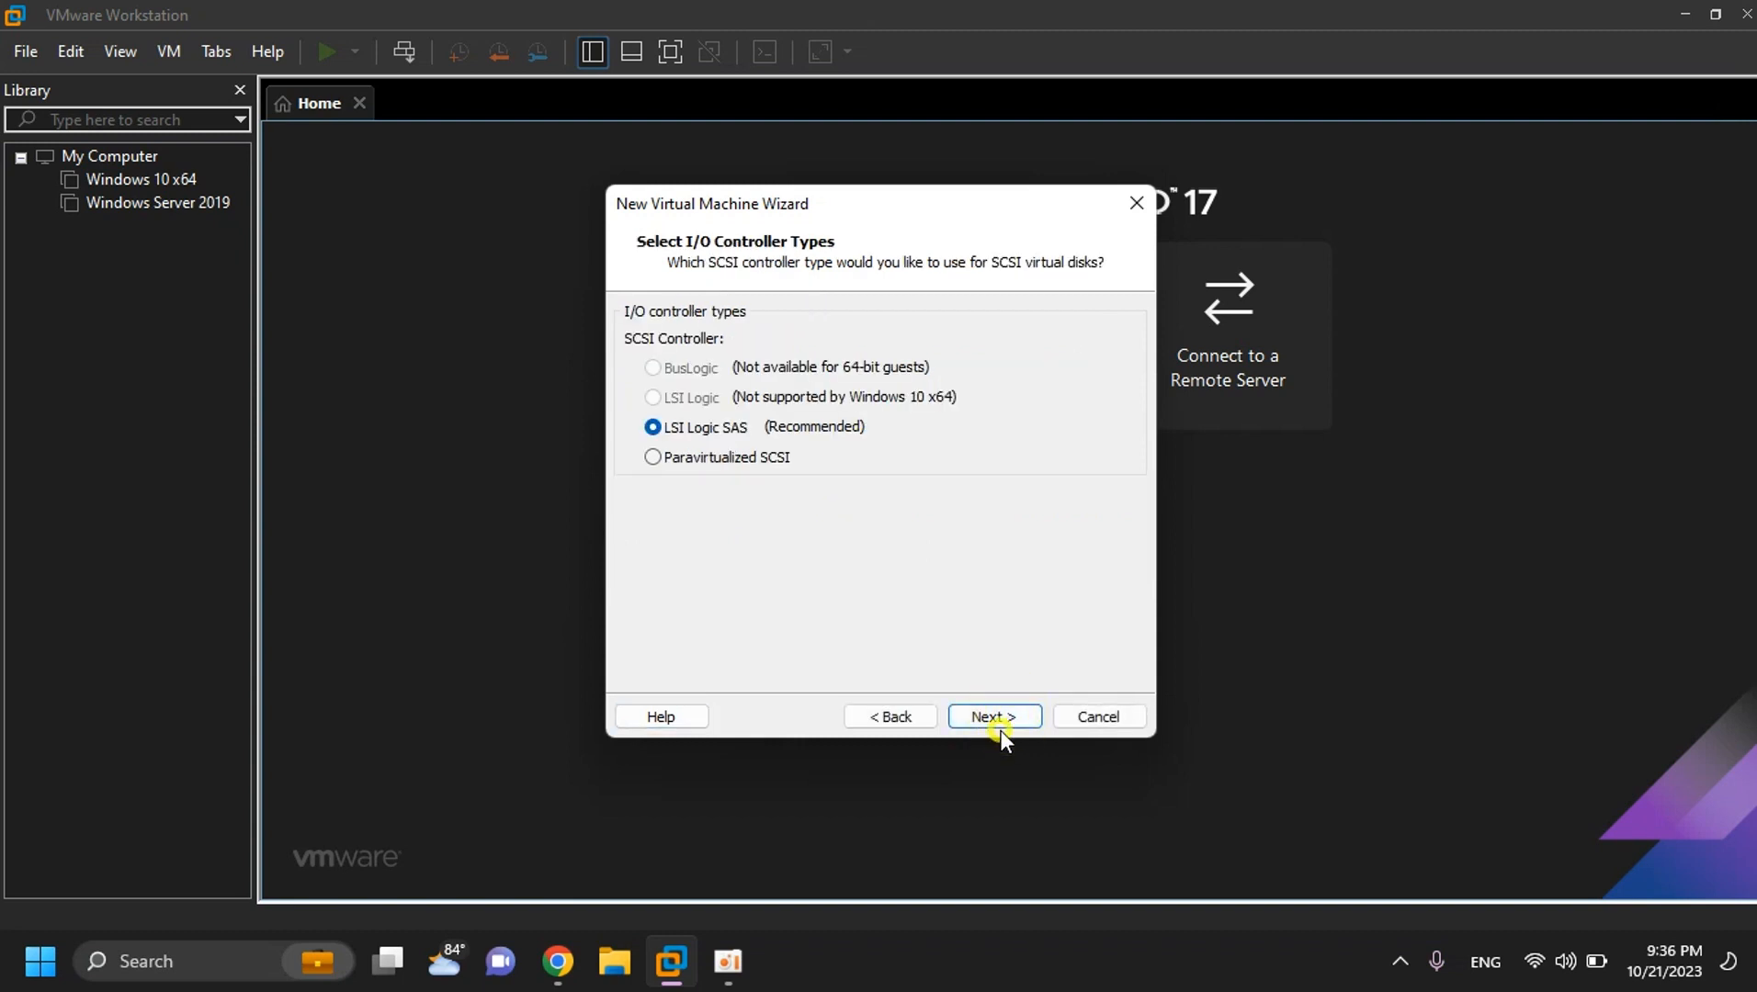
pyautogui.click(1002, 719)
pyautogui.click(1002, 717)
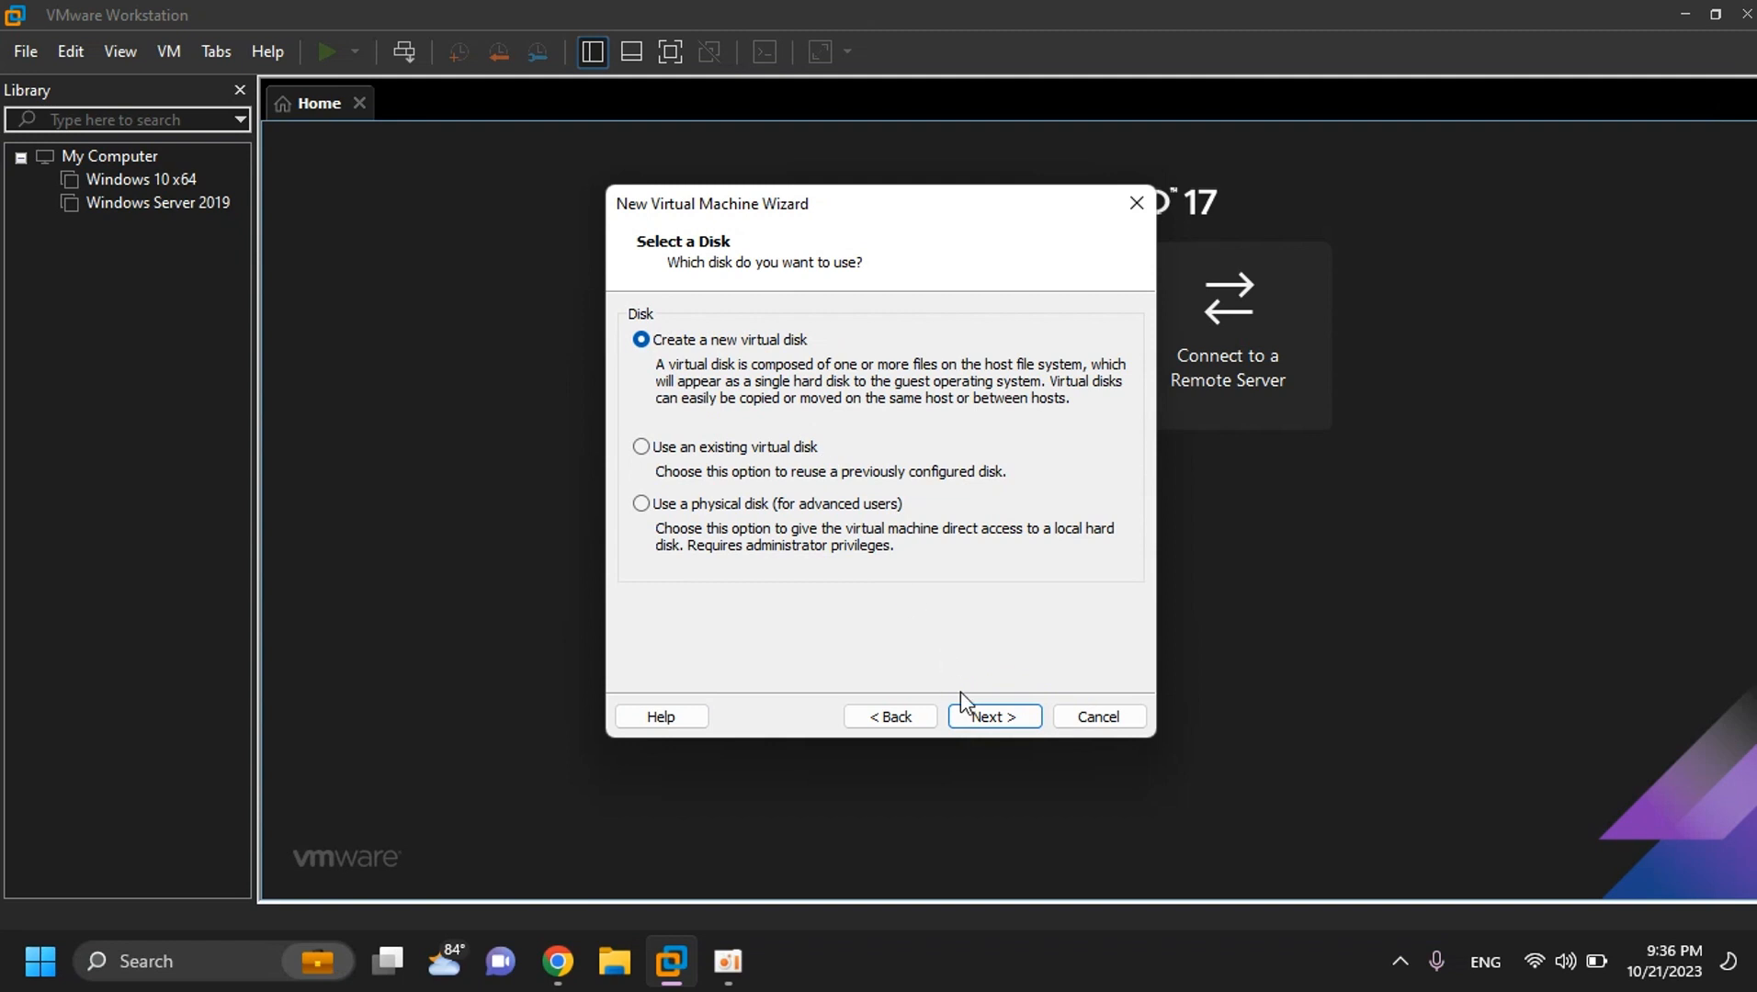
# - Create a new 15.0 GB virtual disk with the default file name and finish the VM
pyautogui.click(994, 720)
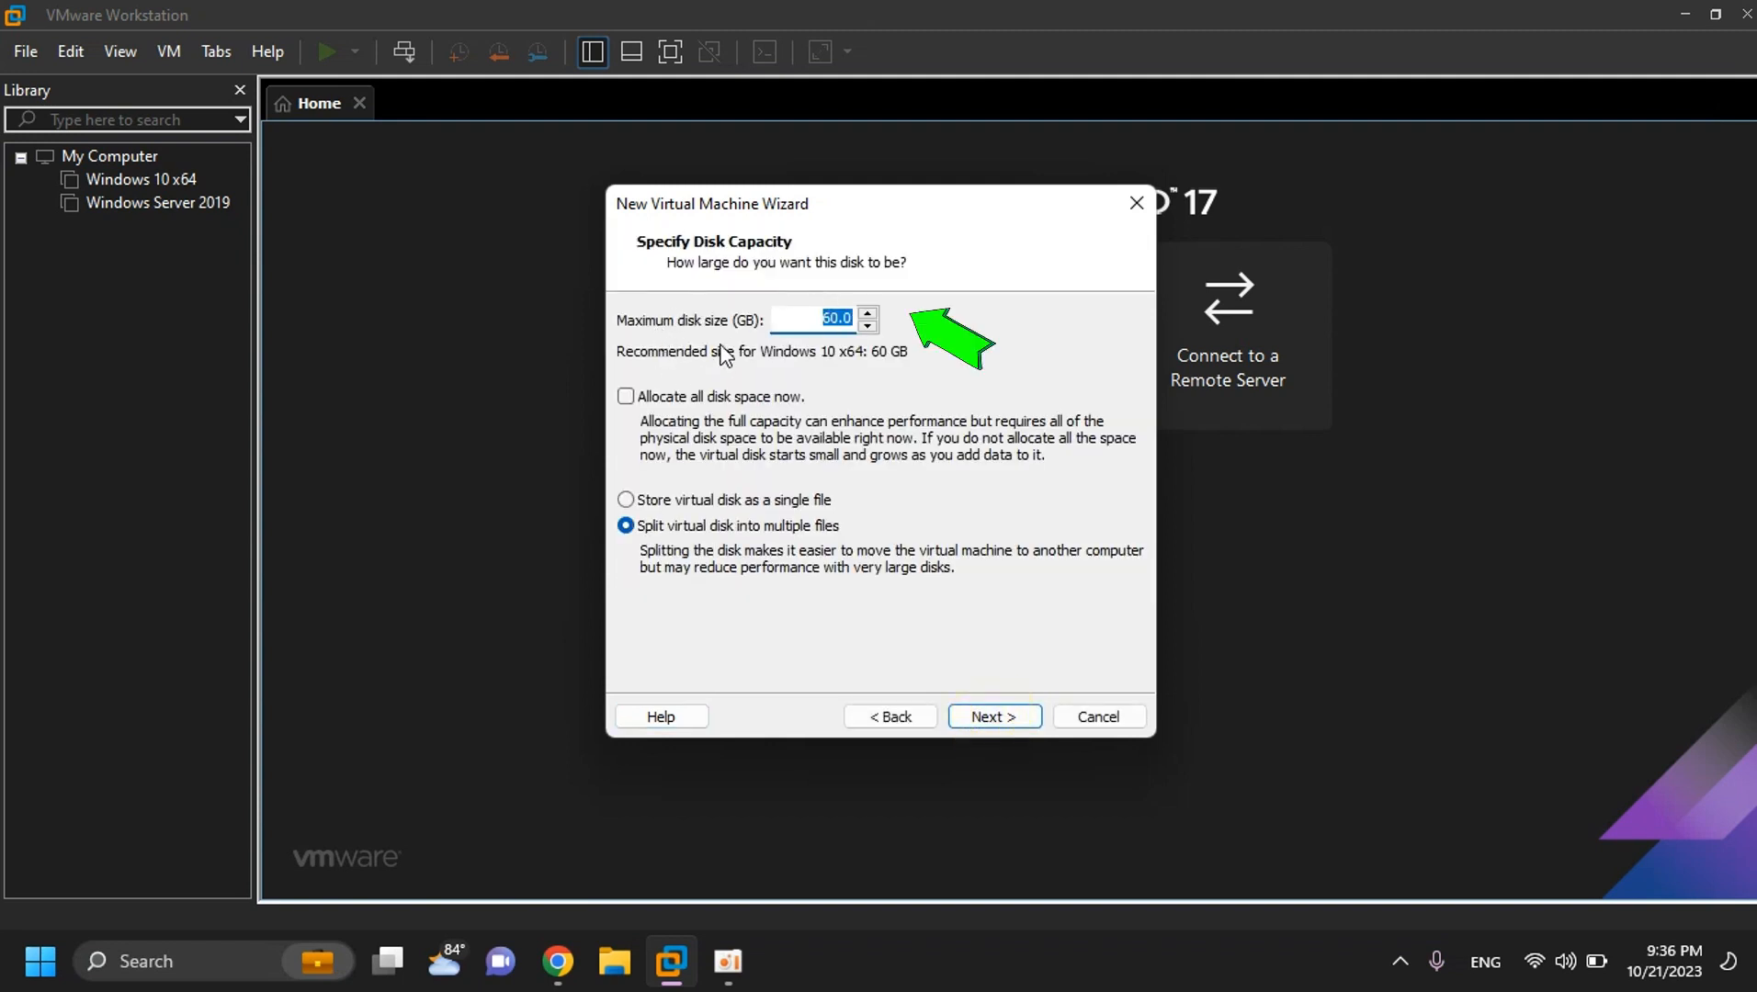
pyautogui.click(830, 324)
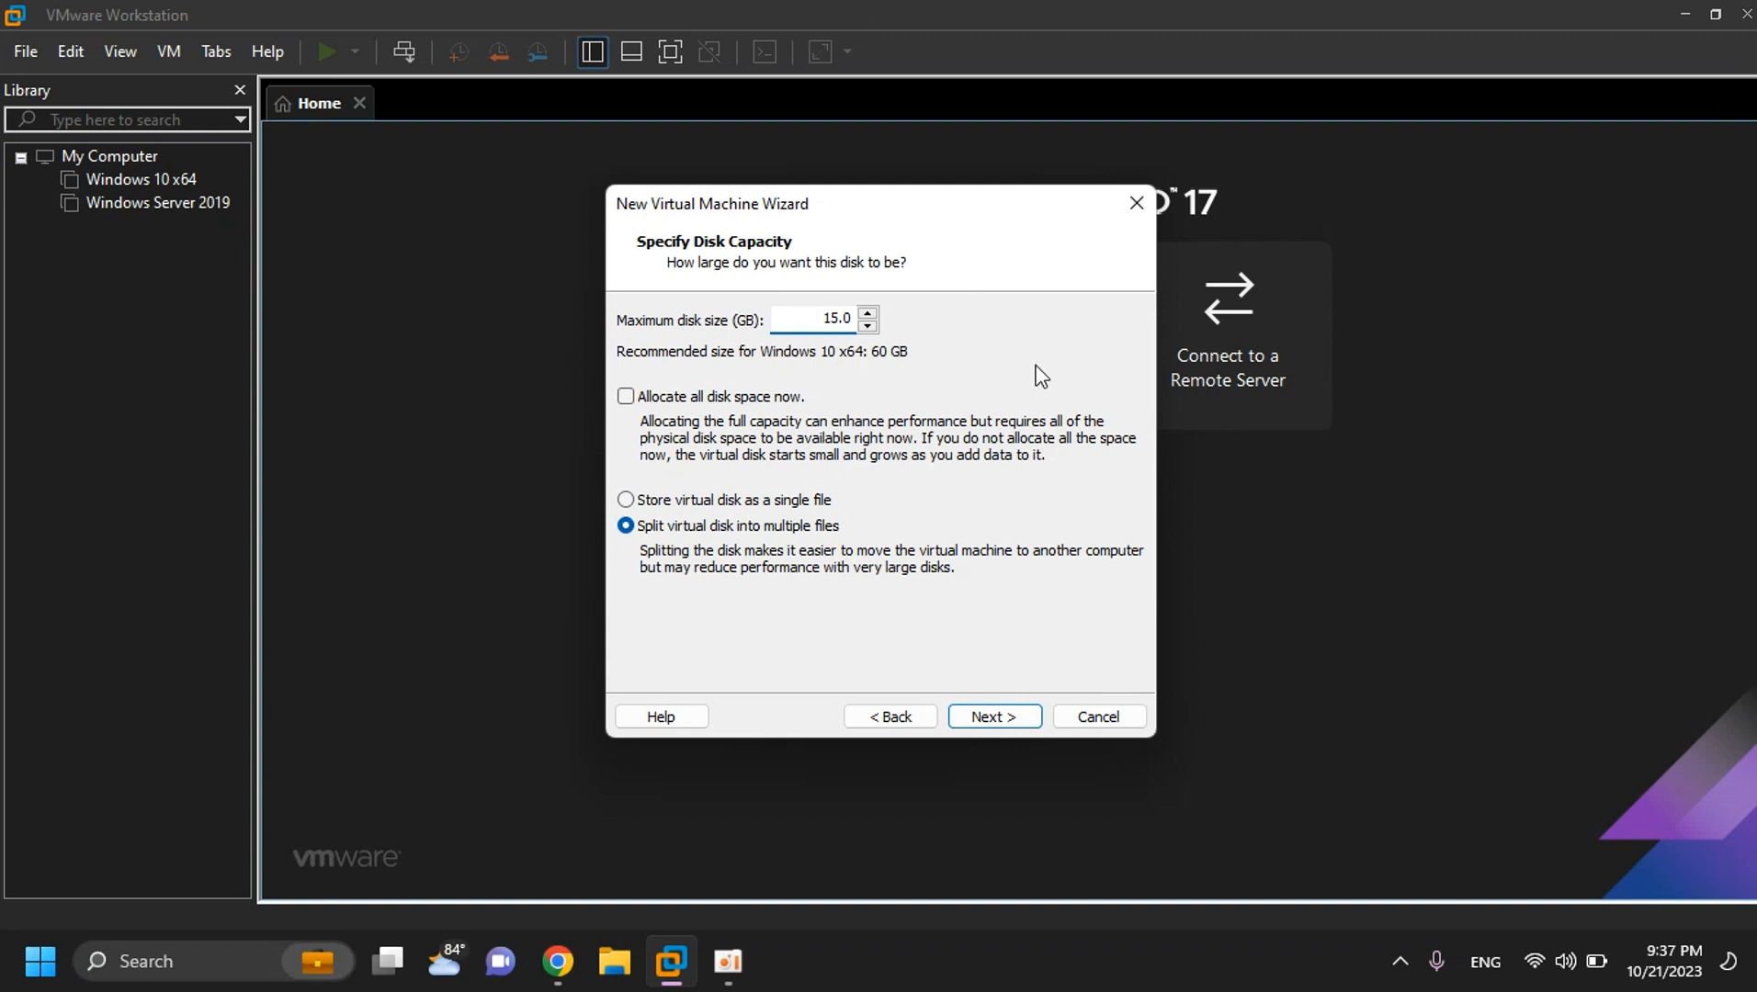
pyautogui.click(1007, 717)
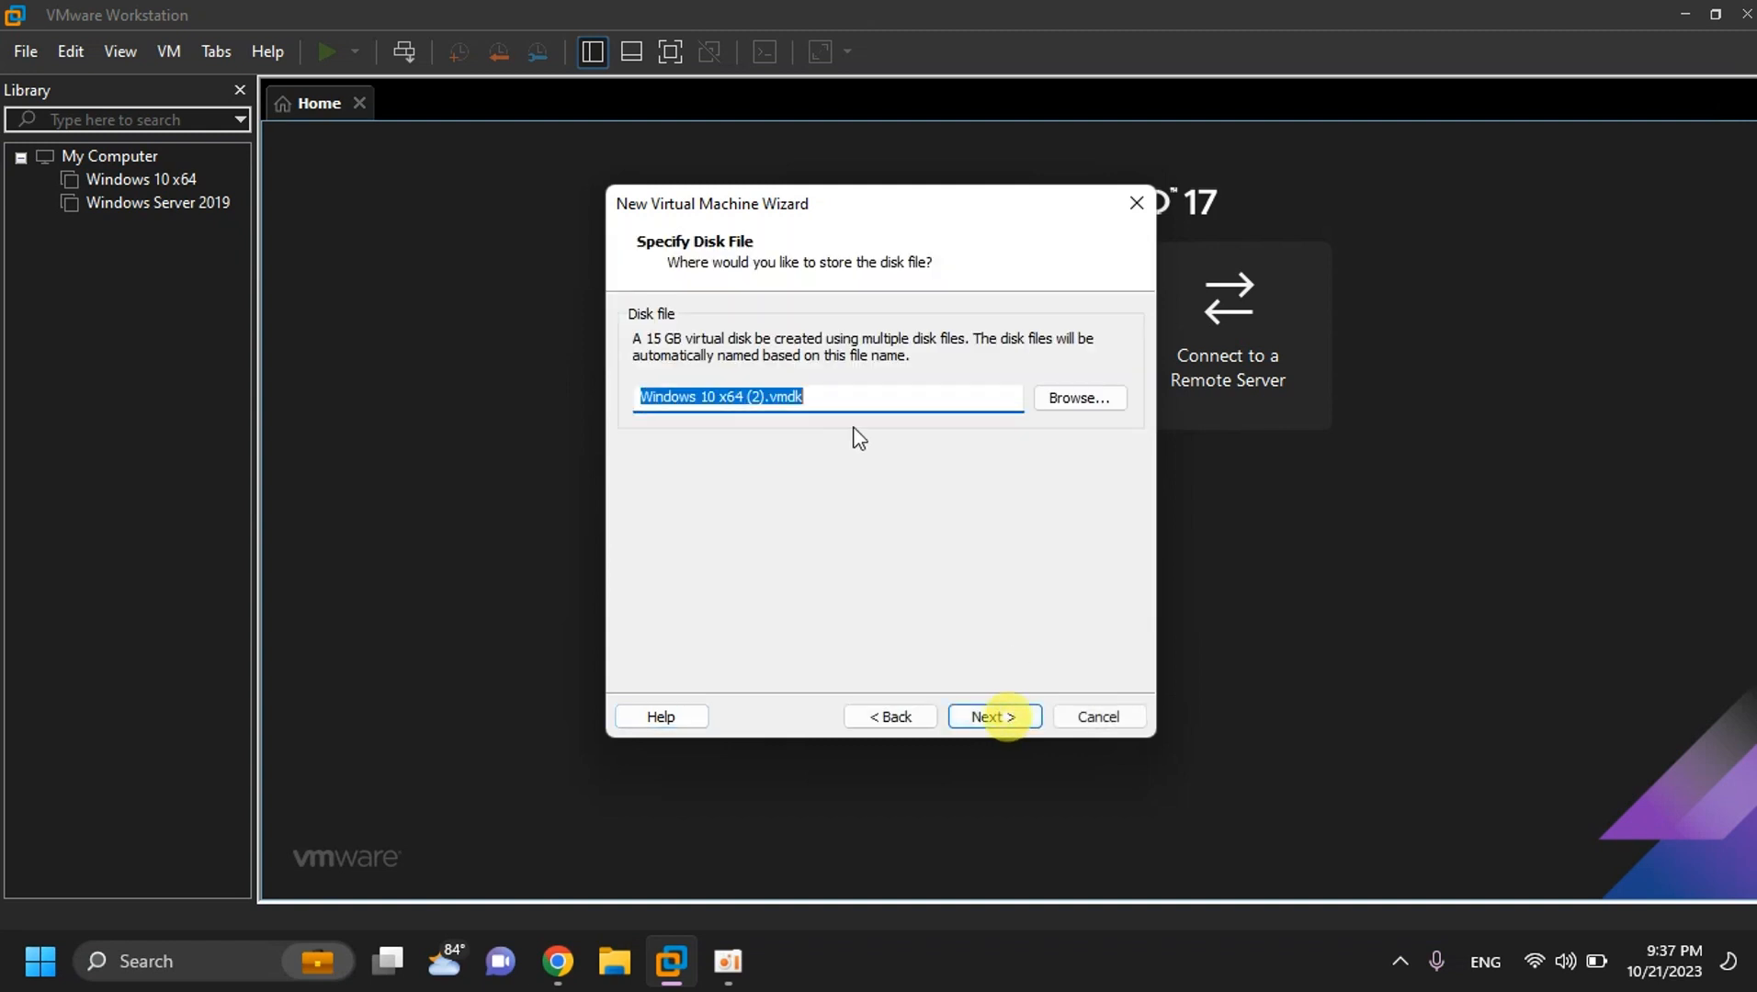
pyautogui.click(826, 399)
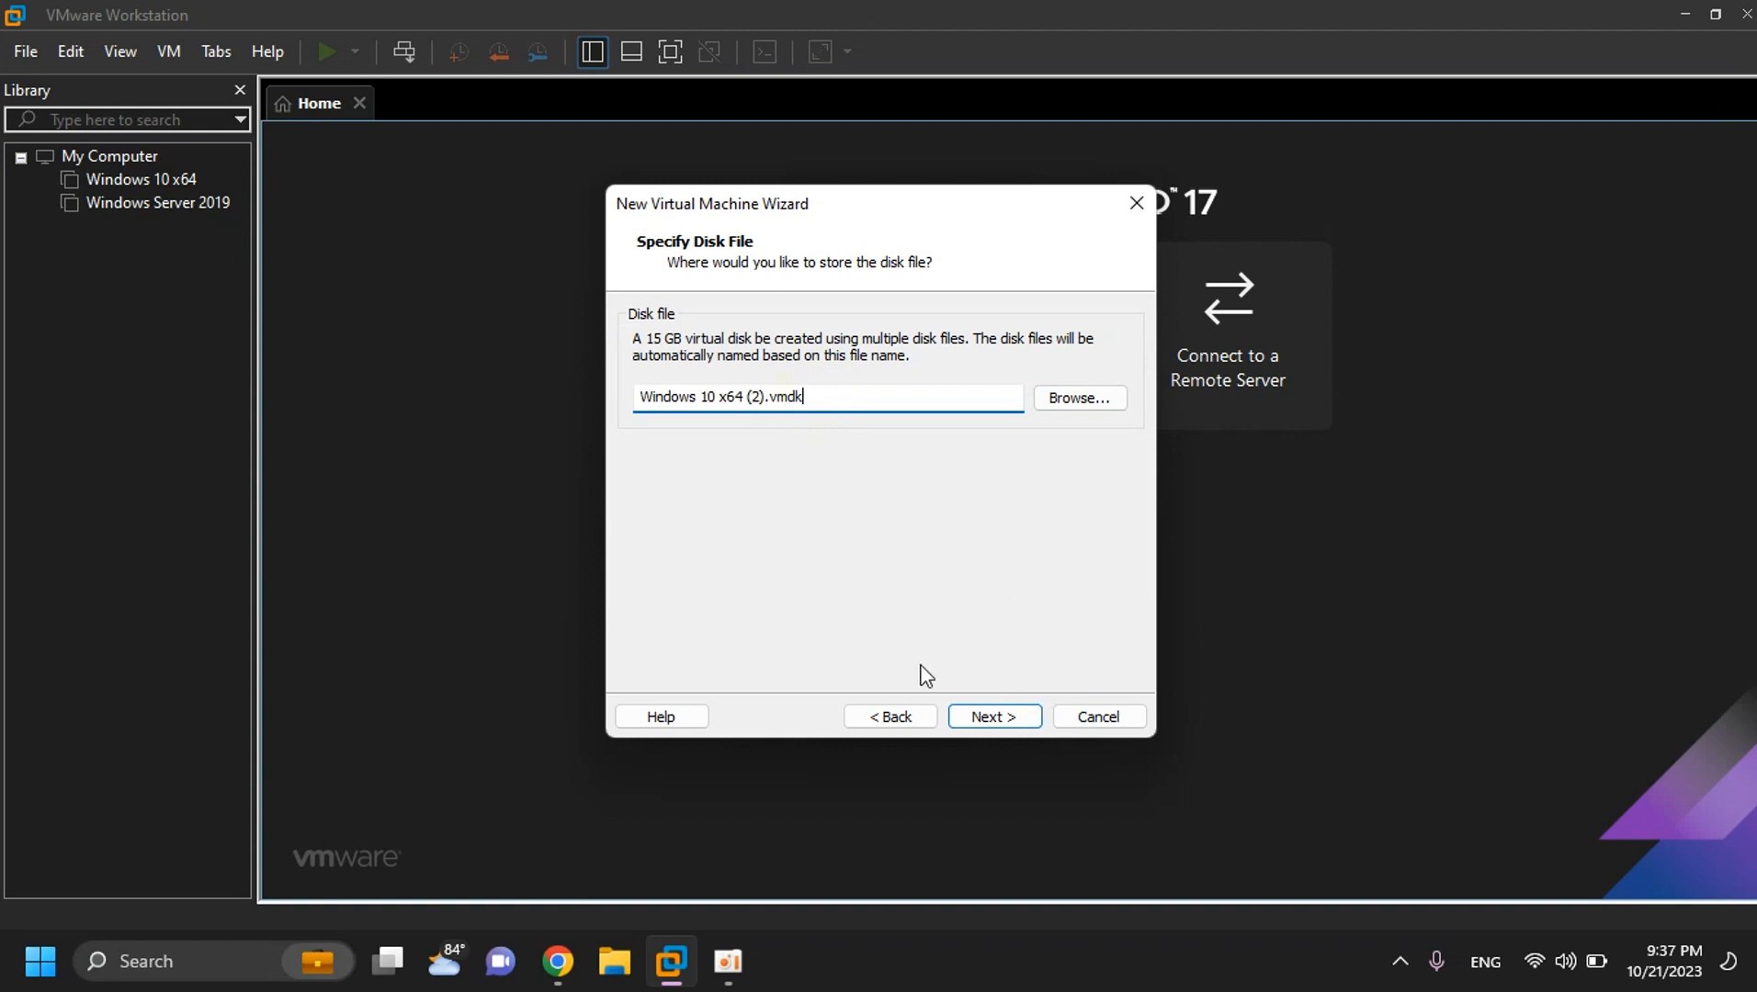
pyautogui.click(994, 716)
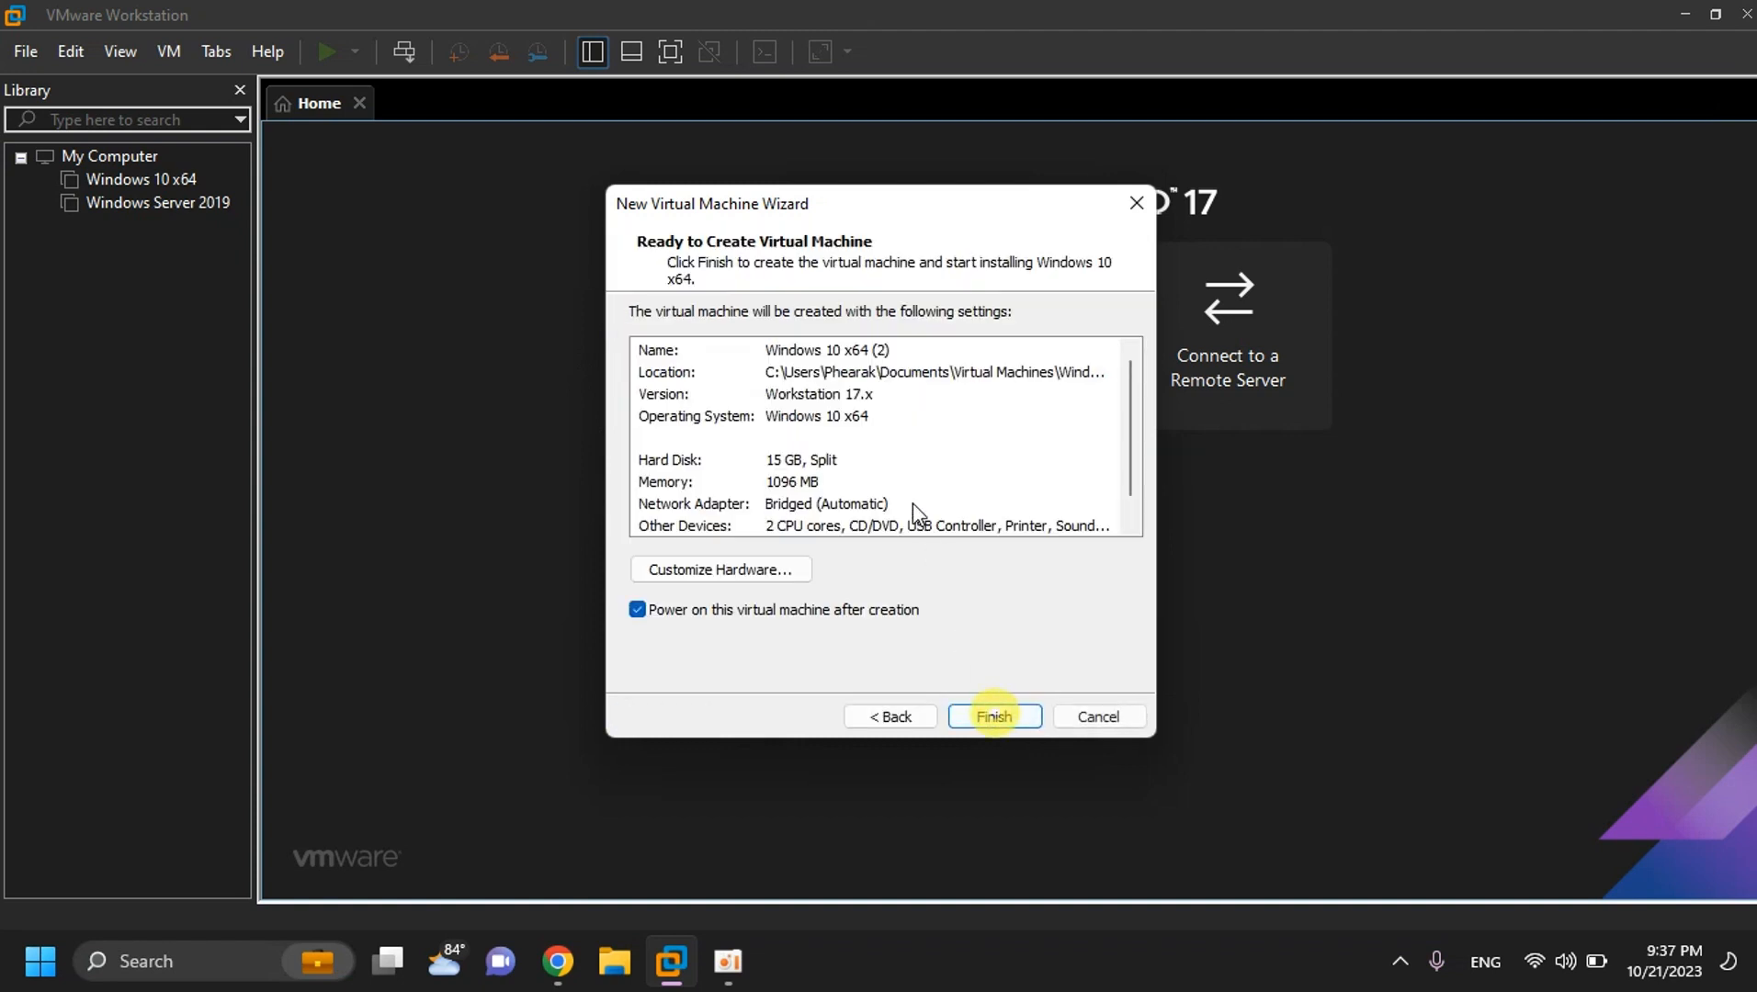
pyautogui.click(1004, 714)
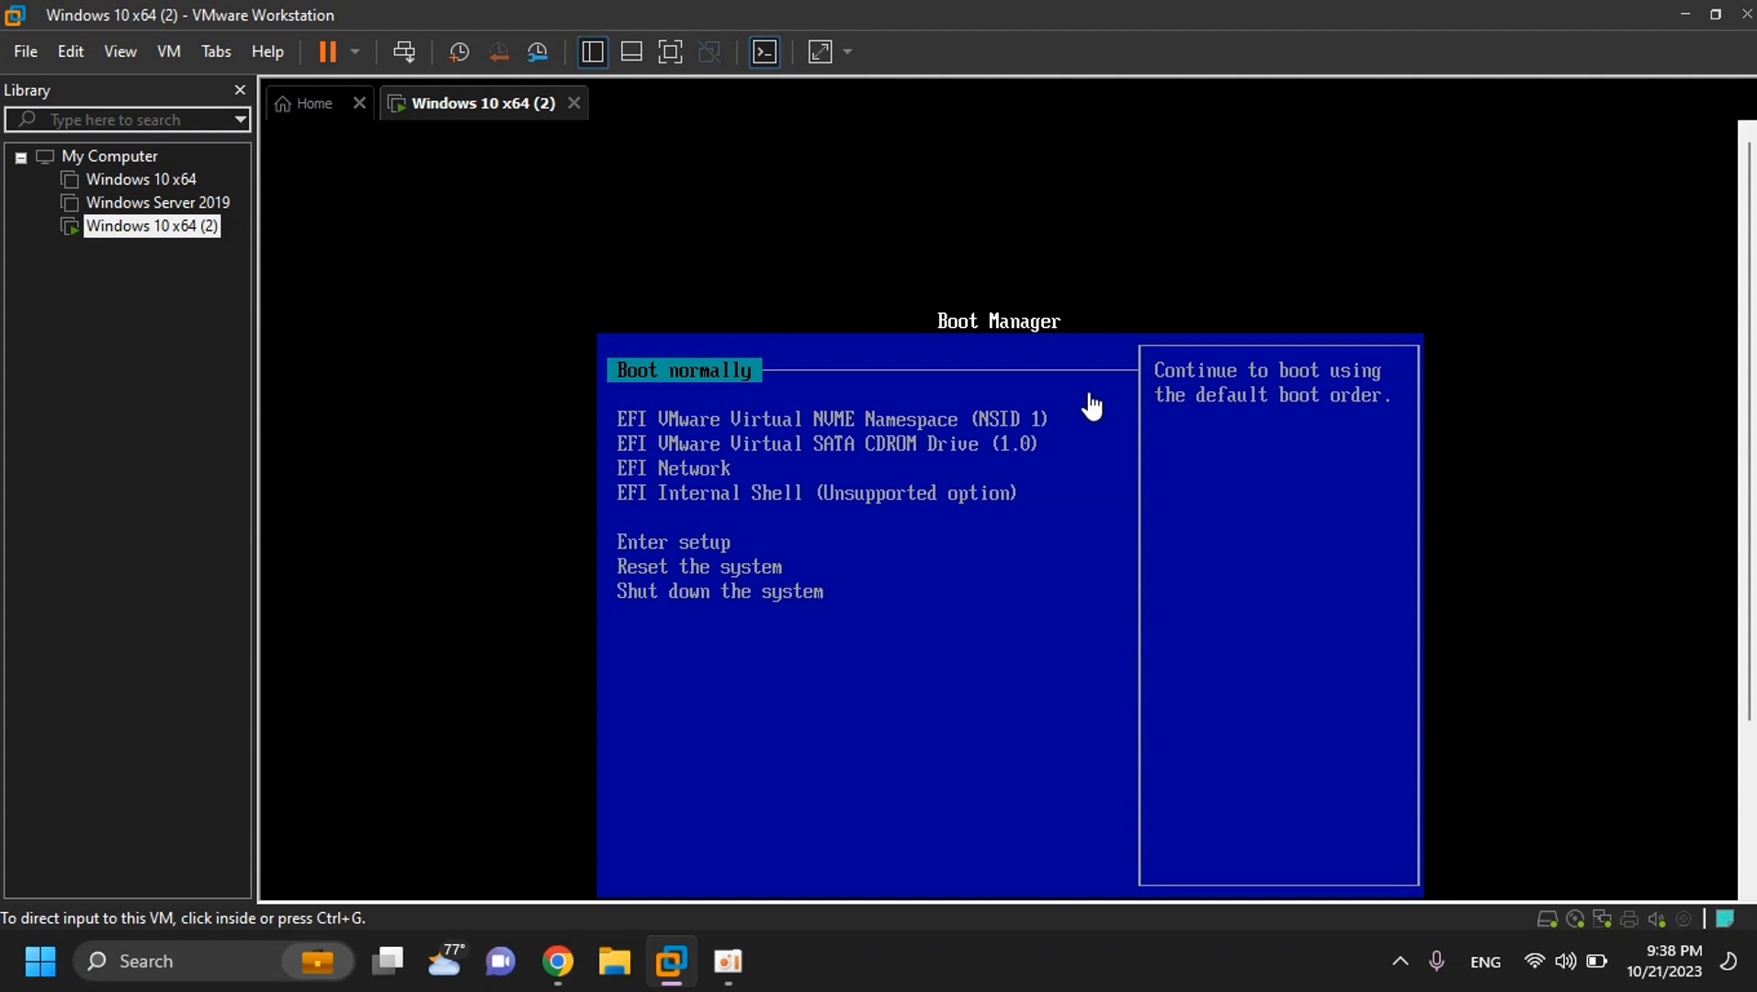
# - Boot the VM normally from the EFI Boot Manager into Windows Setup
pyautogui.moveTo(1747, 457); pyautogui.dragTo(1748, 824)
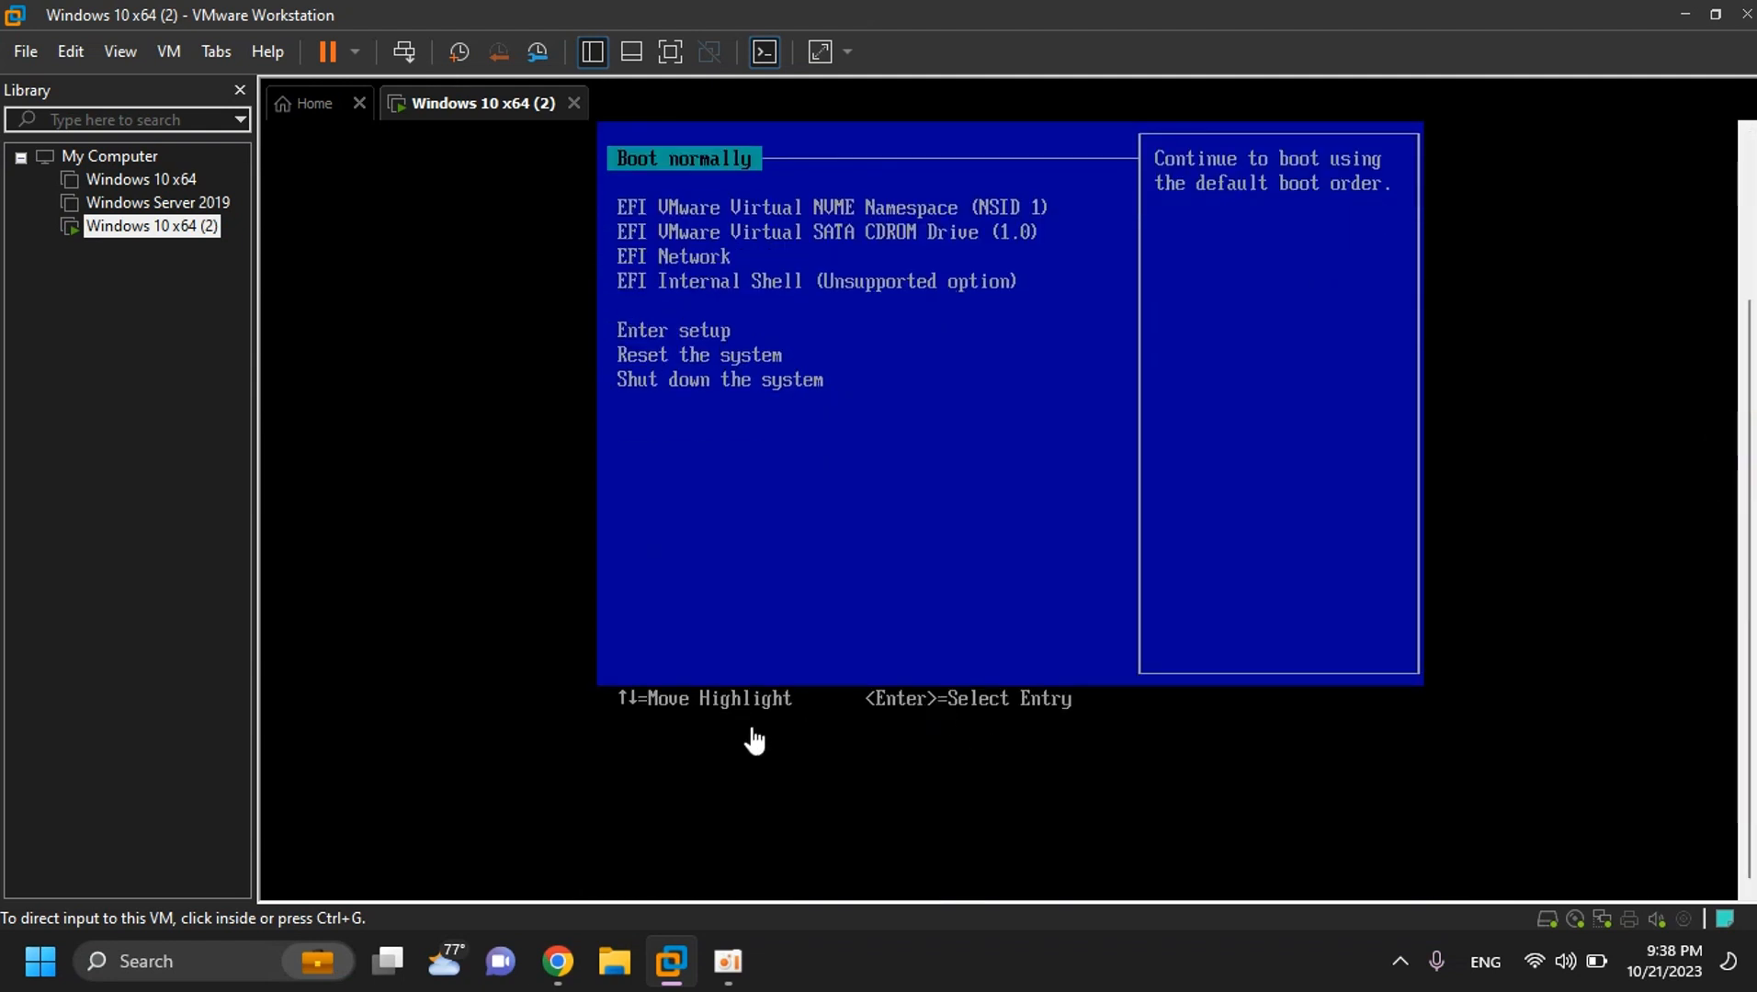
pyautogui.click(1723, 566)
pyautogui.press('Return')
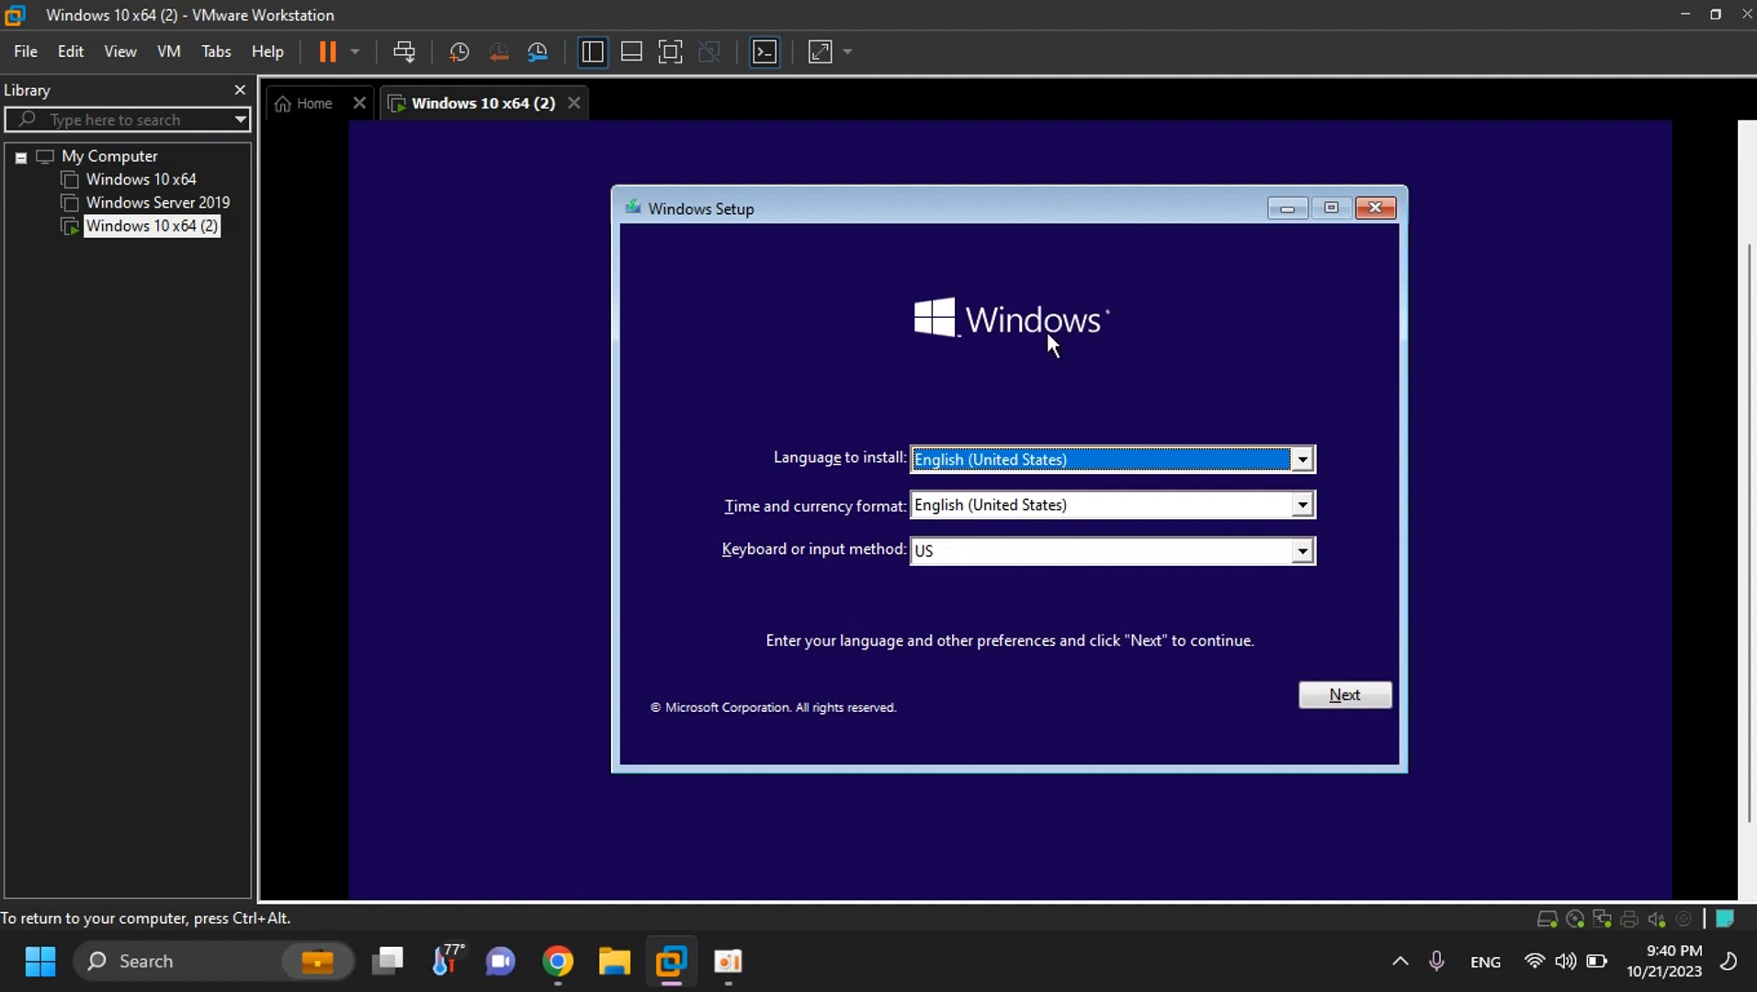
# - Keep English (United States) format and US keyboard, then start the Windows installation
pyautogui.click(1077, 504)
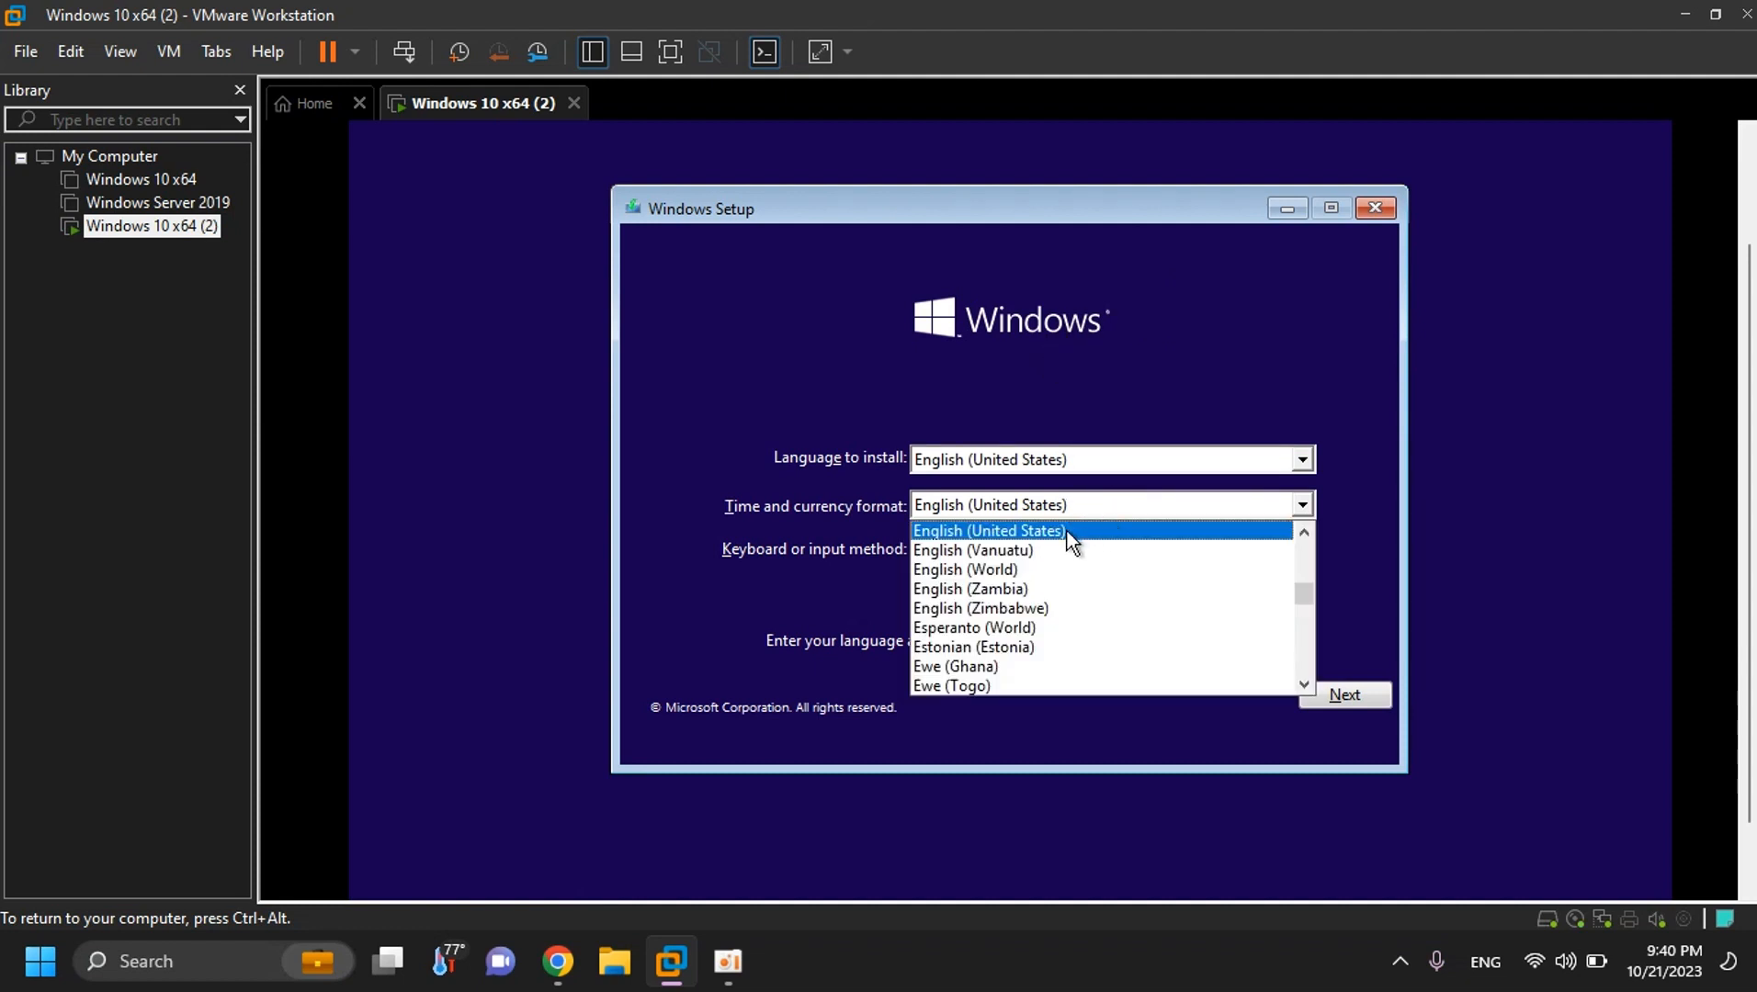
pyautogui.click(1066, 531)
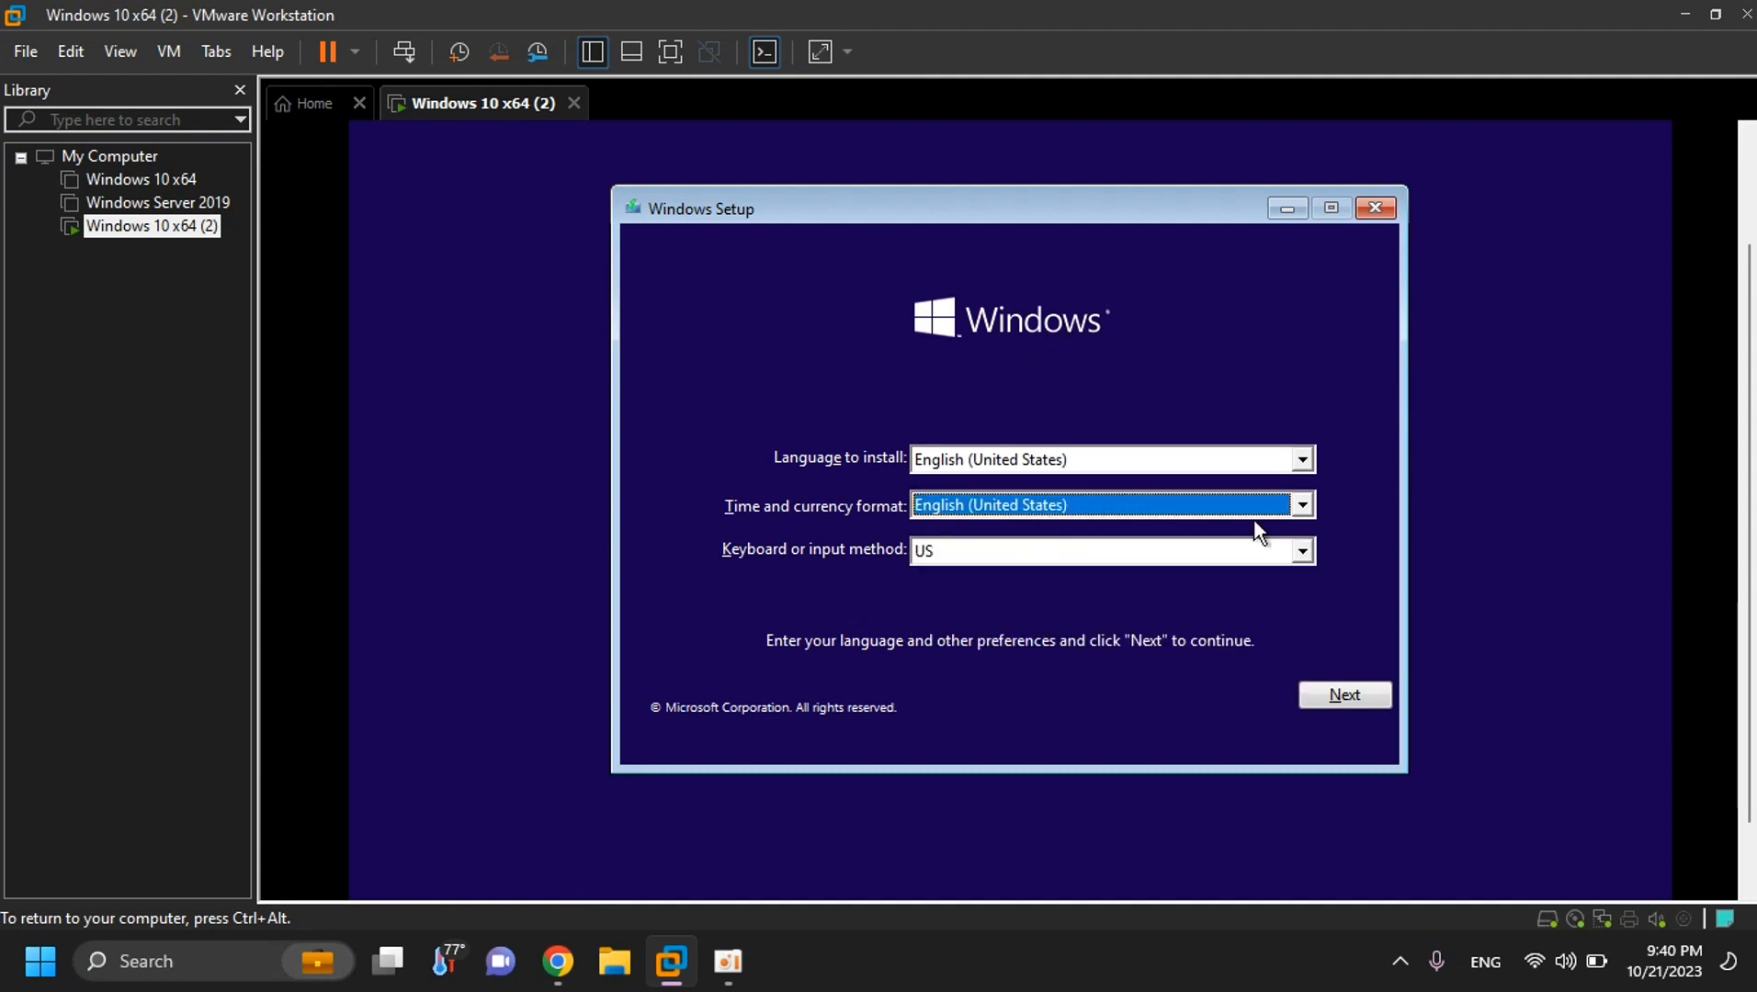
pyautogui.click(1346, 695)
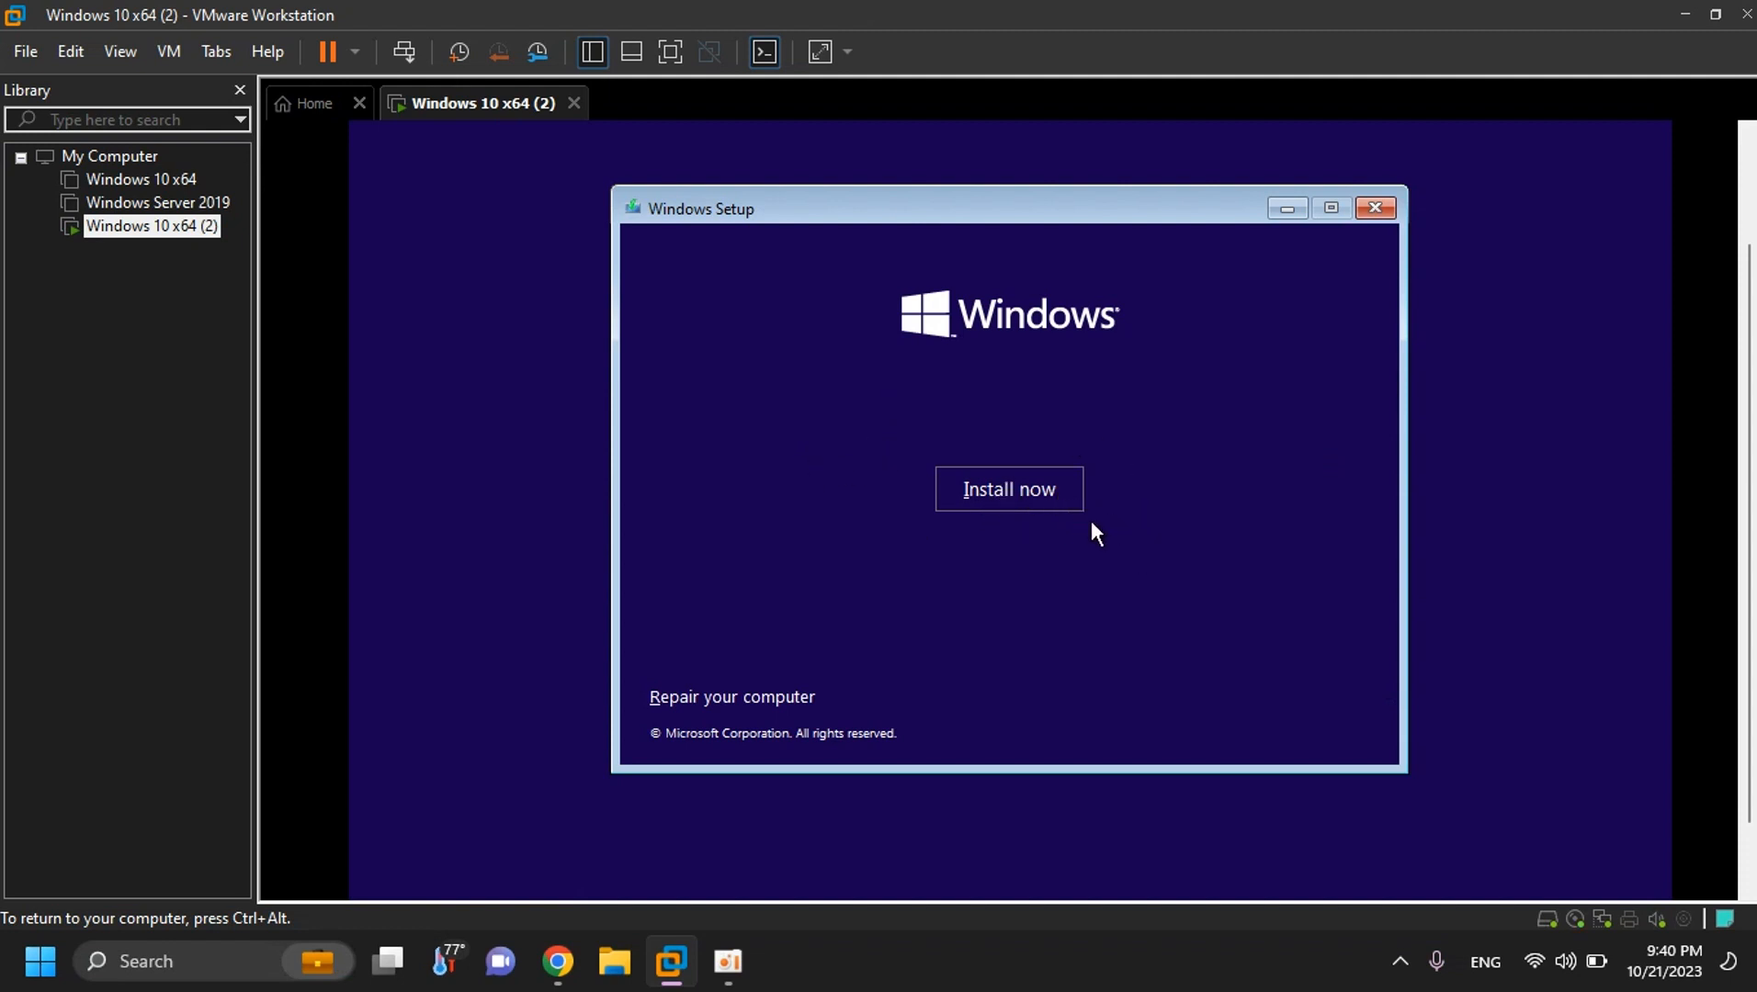
pyautogui.click(1019, 491)
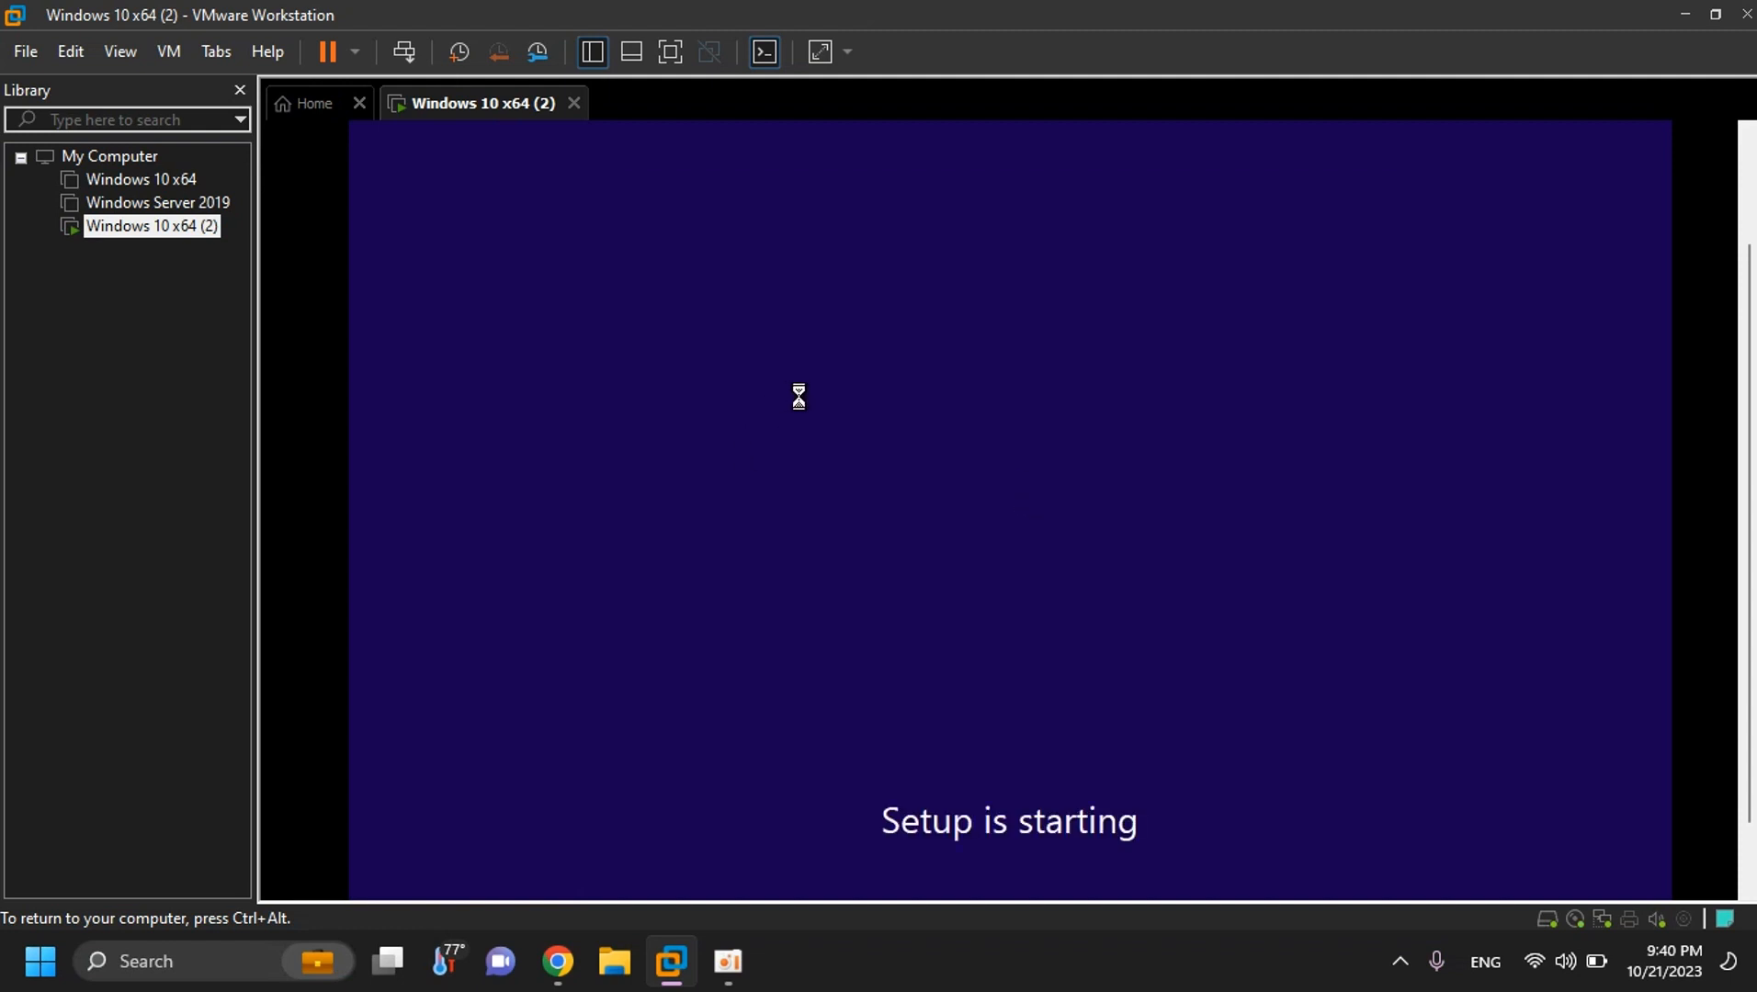
# - Skip entering a Windows product key
pyautogui.moveTo(1750, 478); pyautogui.dragTo(1754, 535)
pyautogui.click(871, 702)
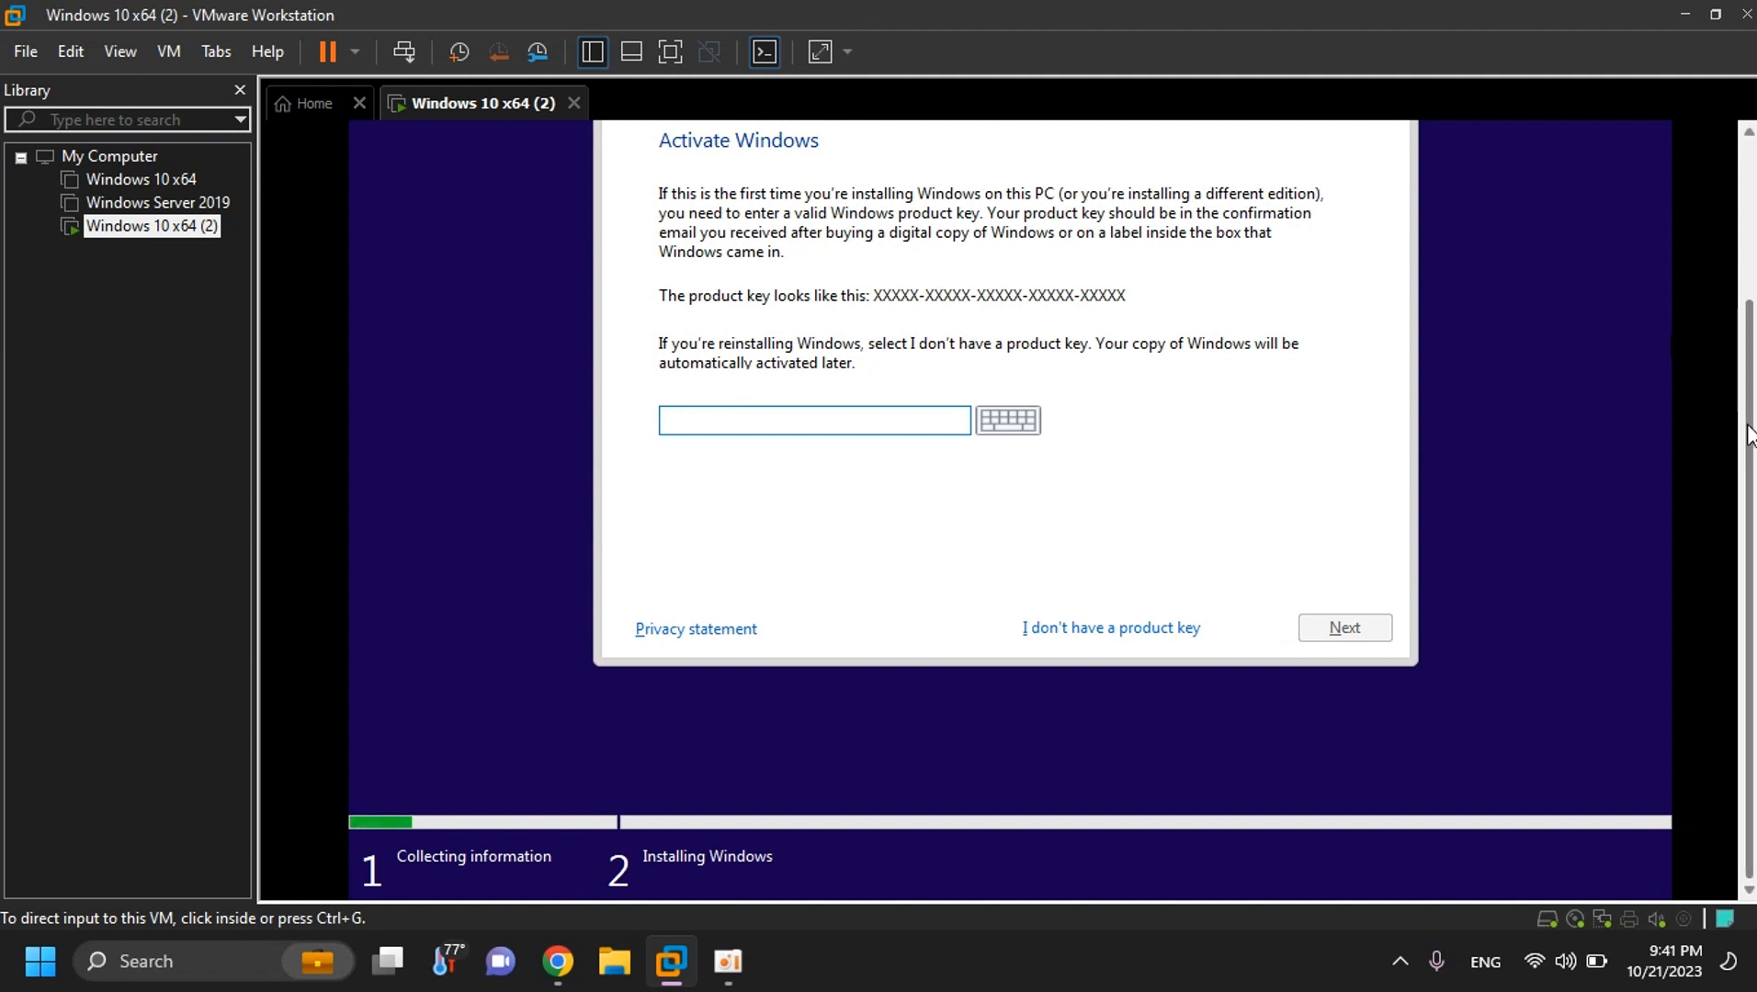
pyautogui.scroll(2, 1746, 423)
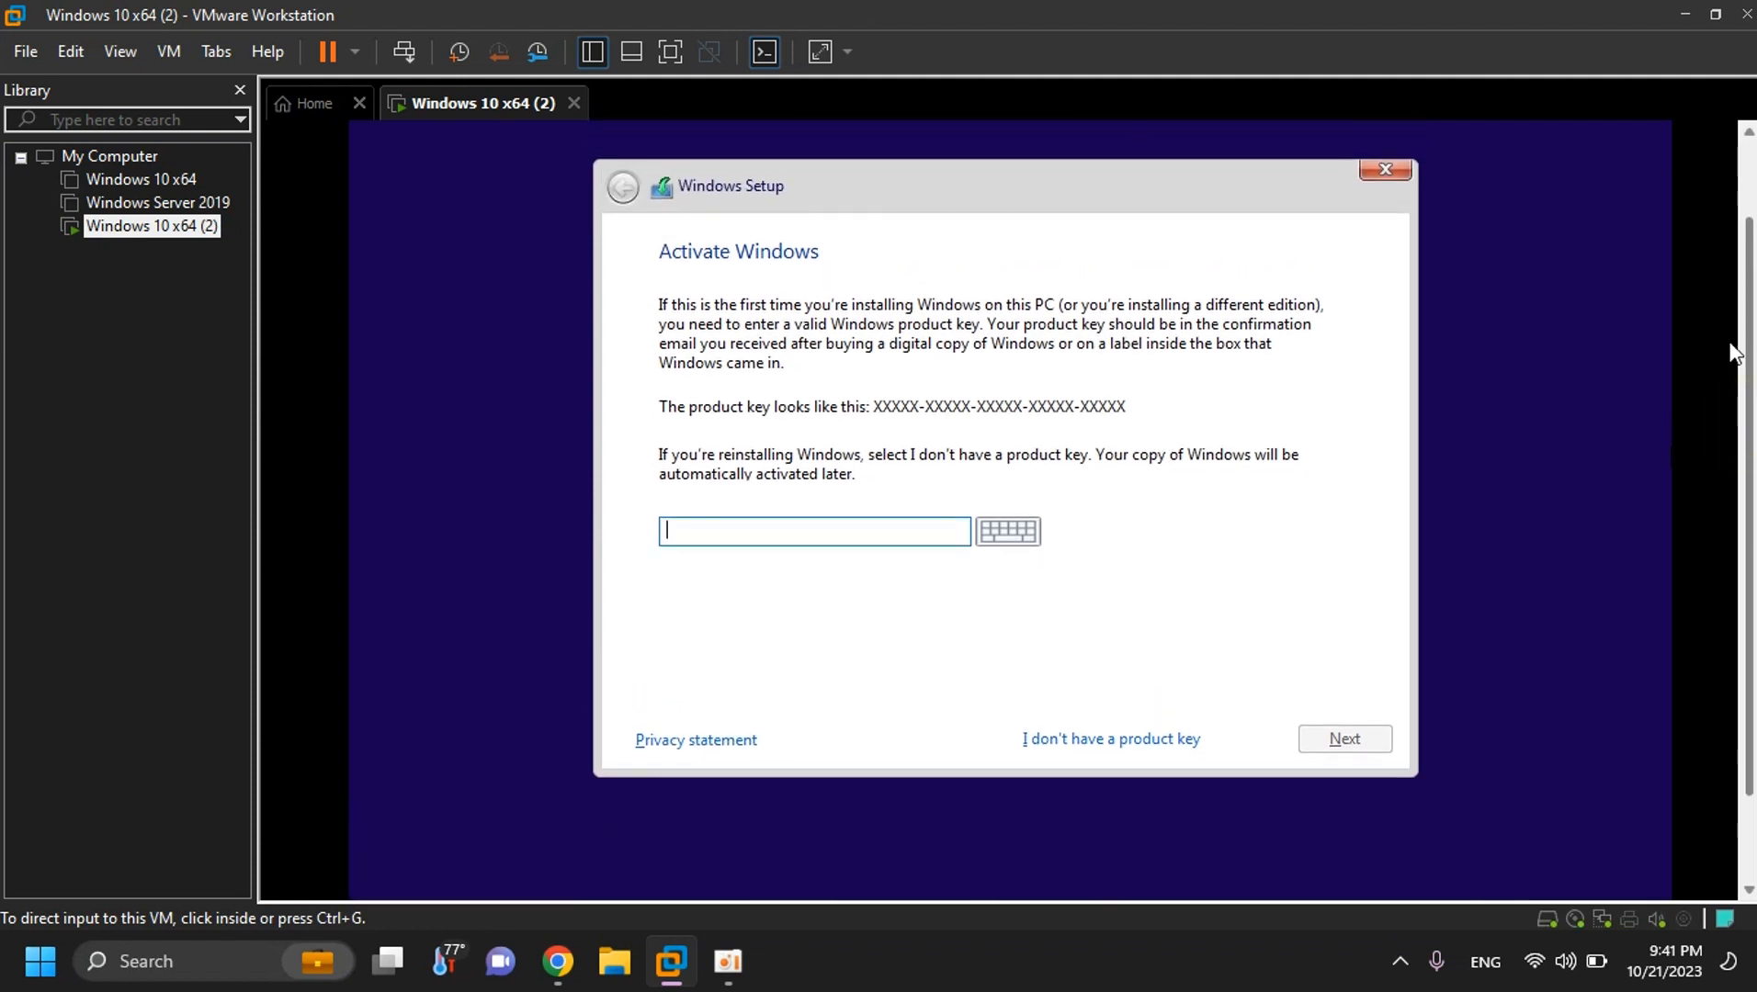
pyautogui.scroll(-2, 1734, 354)
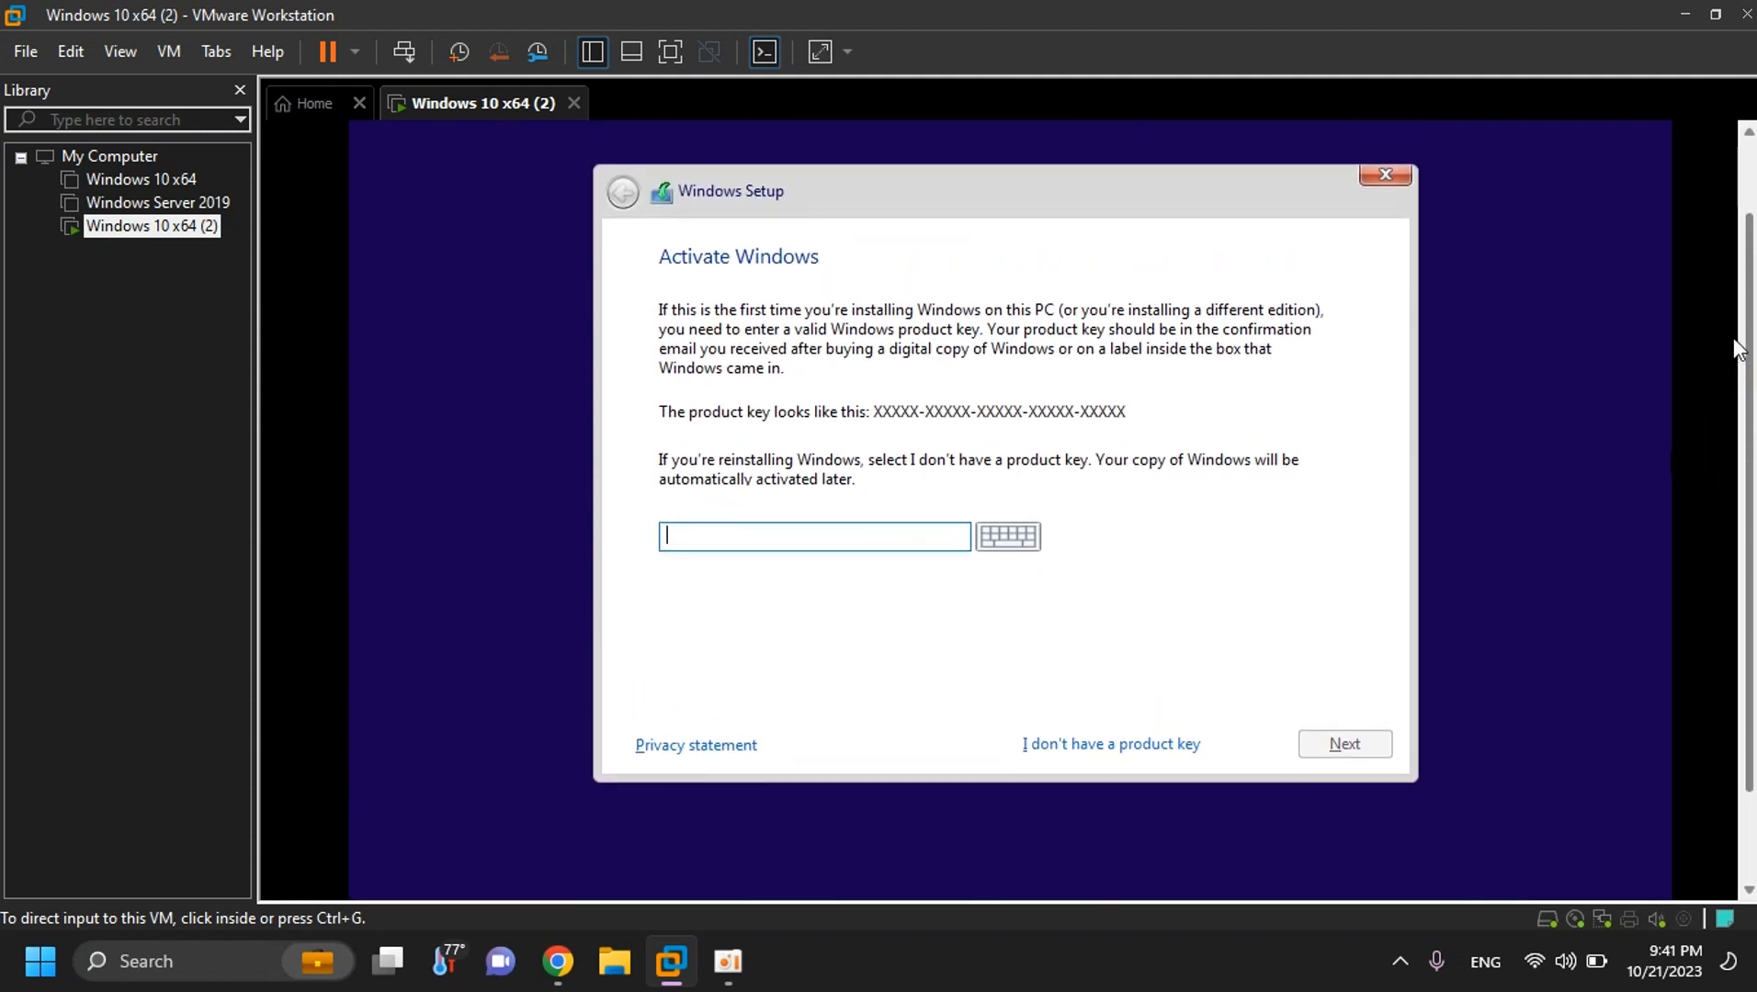
pyautogui.moveTo(1734, 340)
pyautogui.mouseDown()
pyautogui.moveTo(1735, 452)
pyautogui.moveTo(1735, 327)
pyautogui.mouseUp()
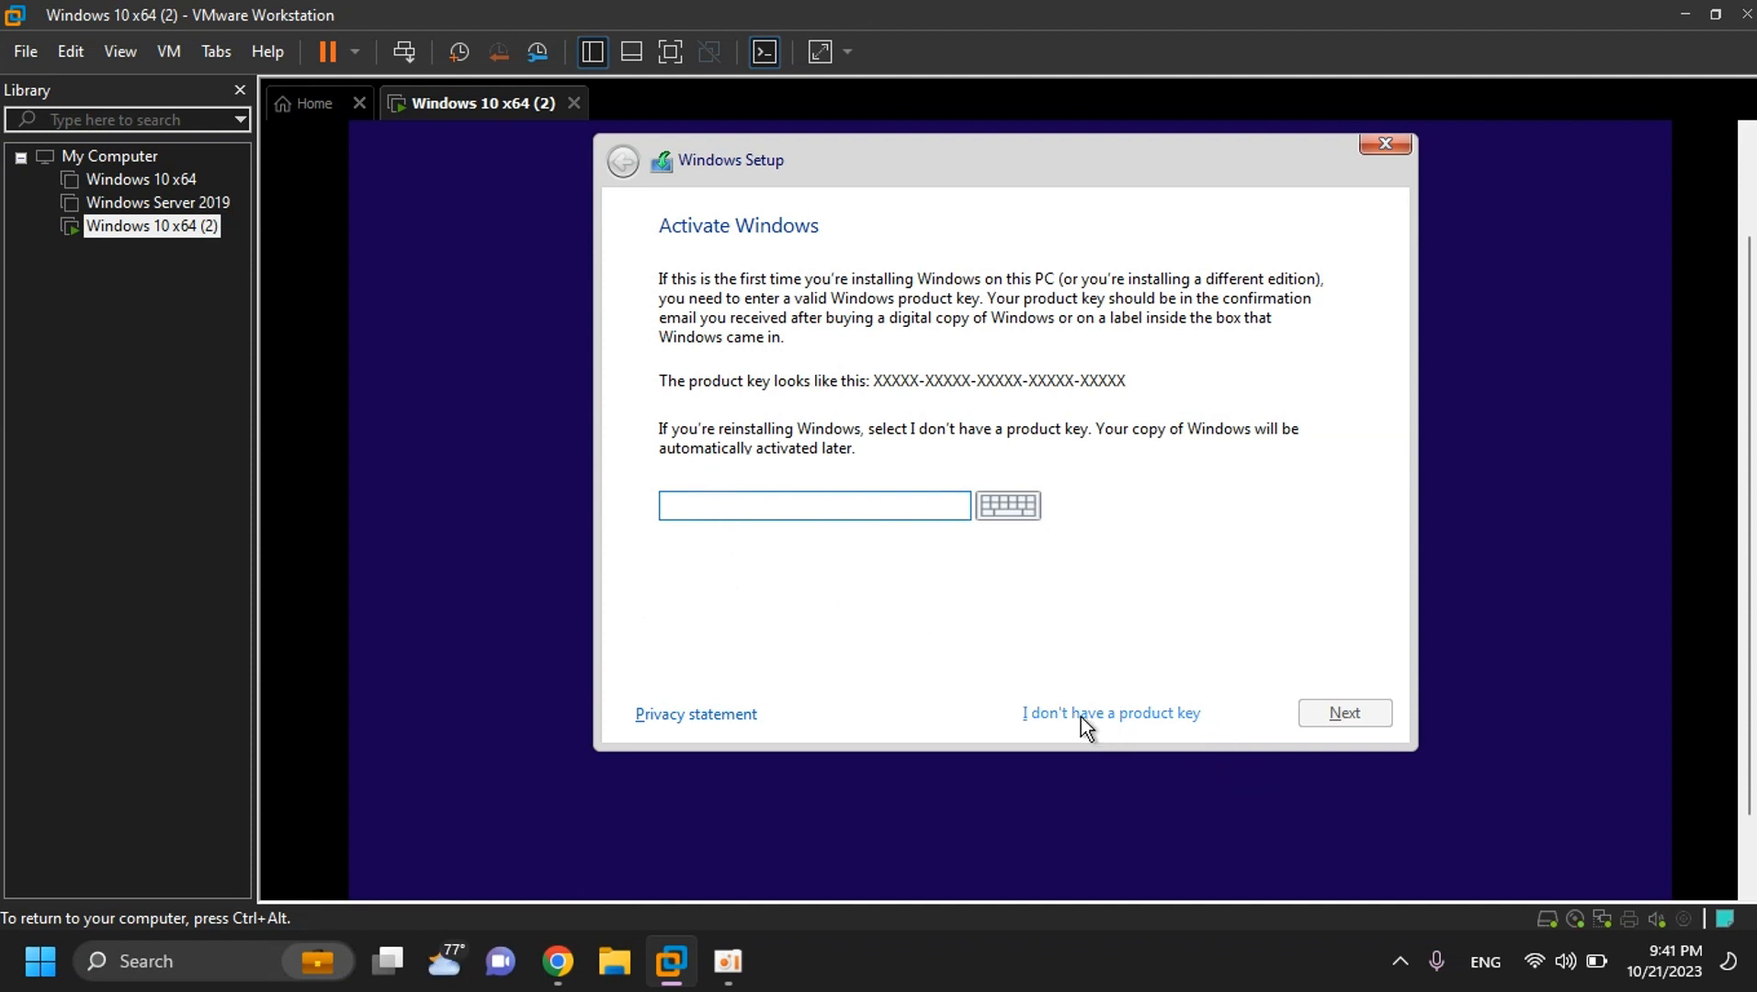
pyautogui.click(1140, 713)
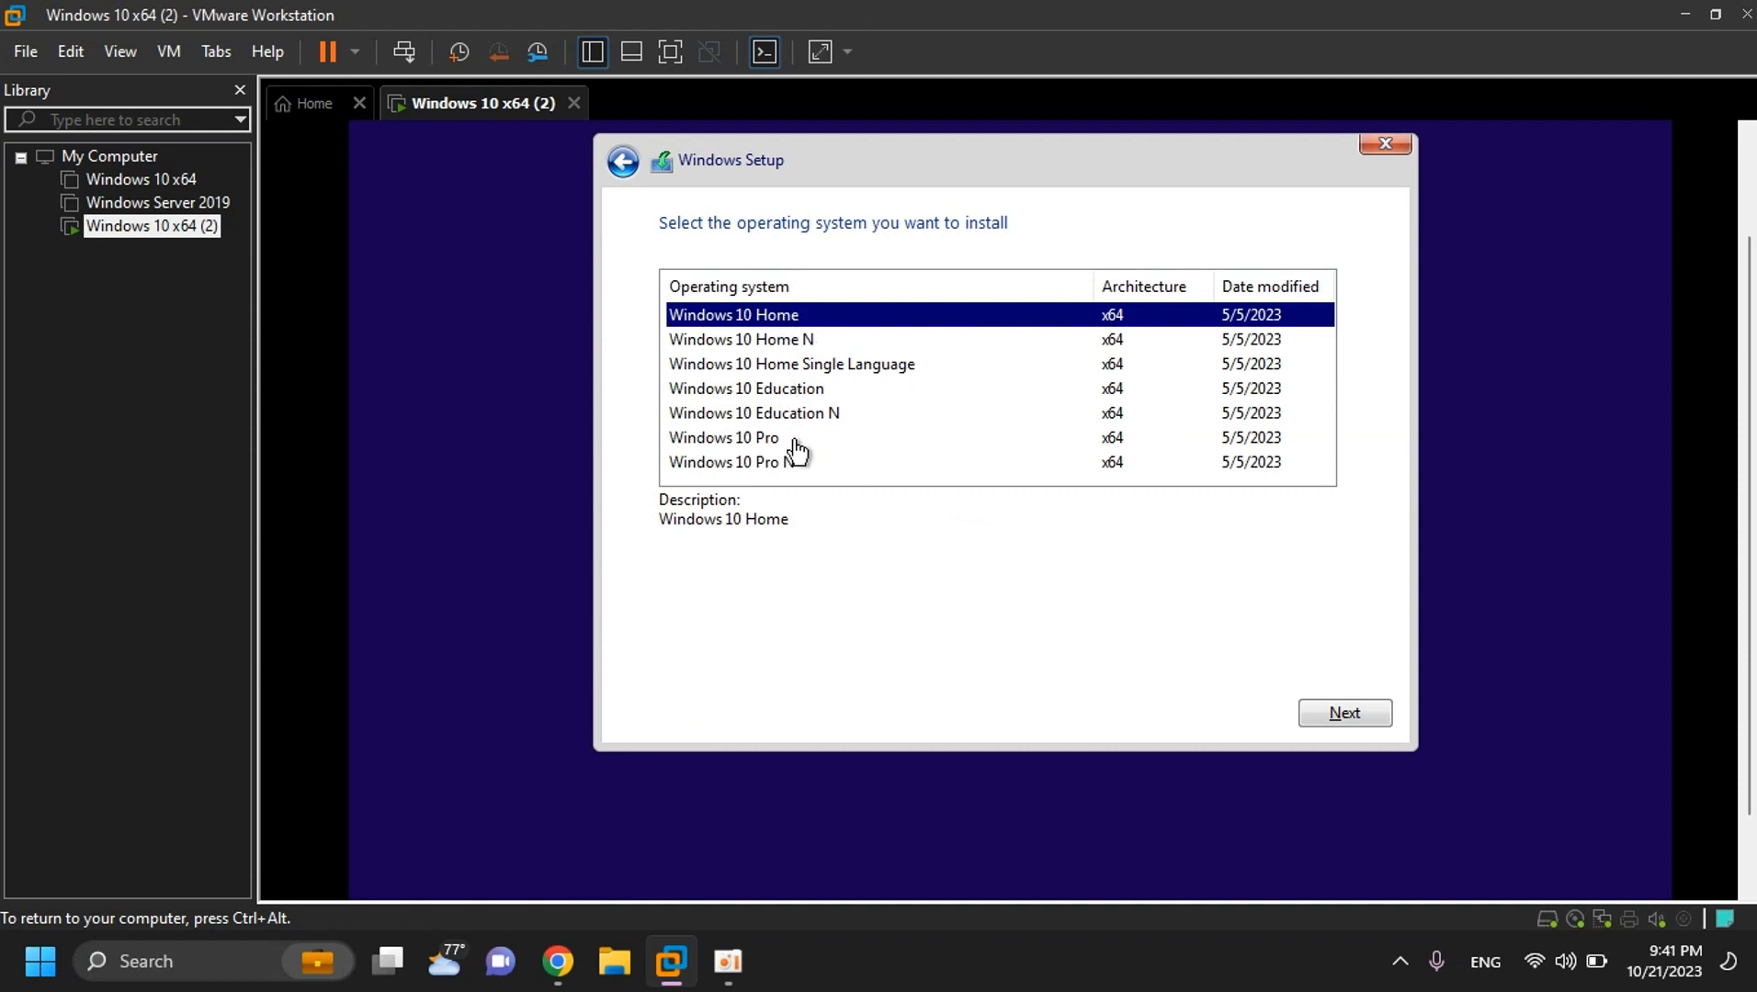
# - Select Windows 10 Pro as the edition and continue to the license terms
pyautogui.press('Down')
pyautogui.press('Down')
pyautogui.press('Down')
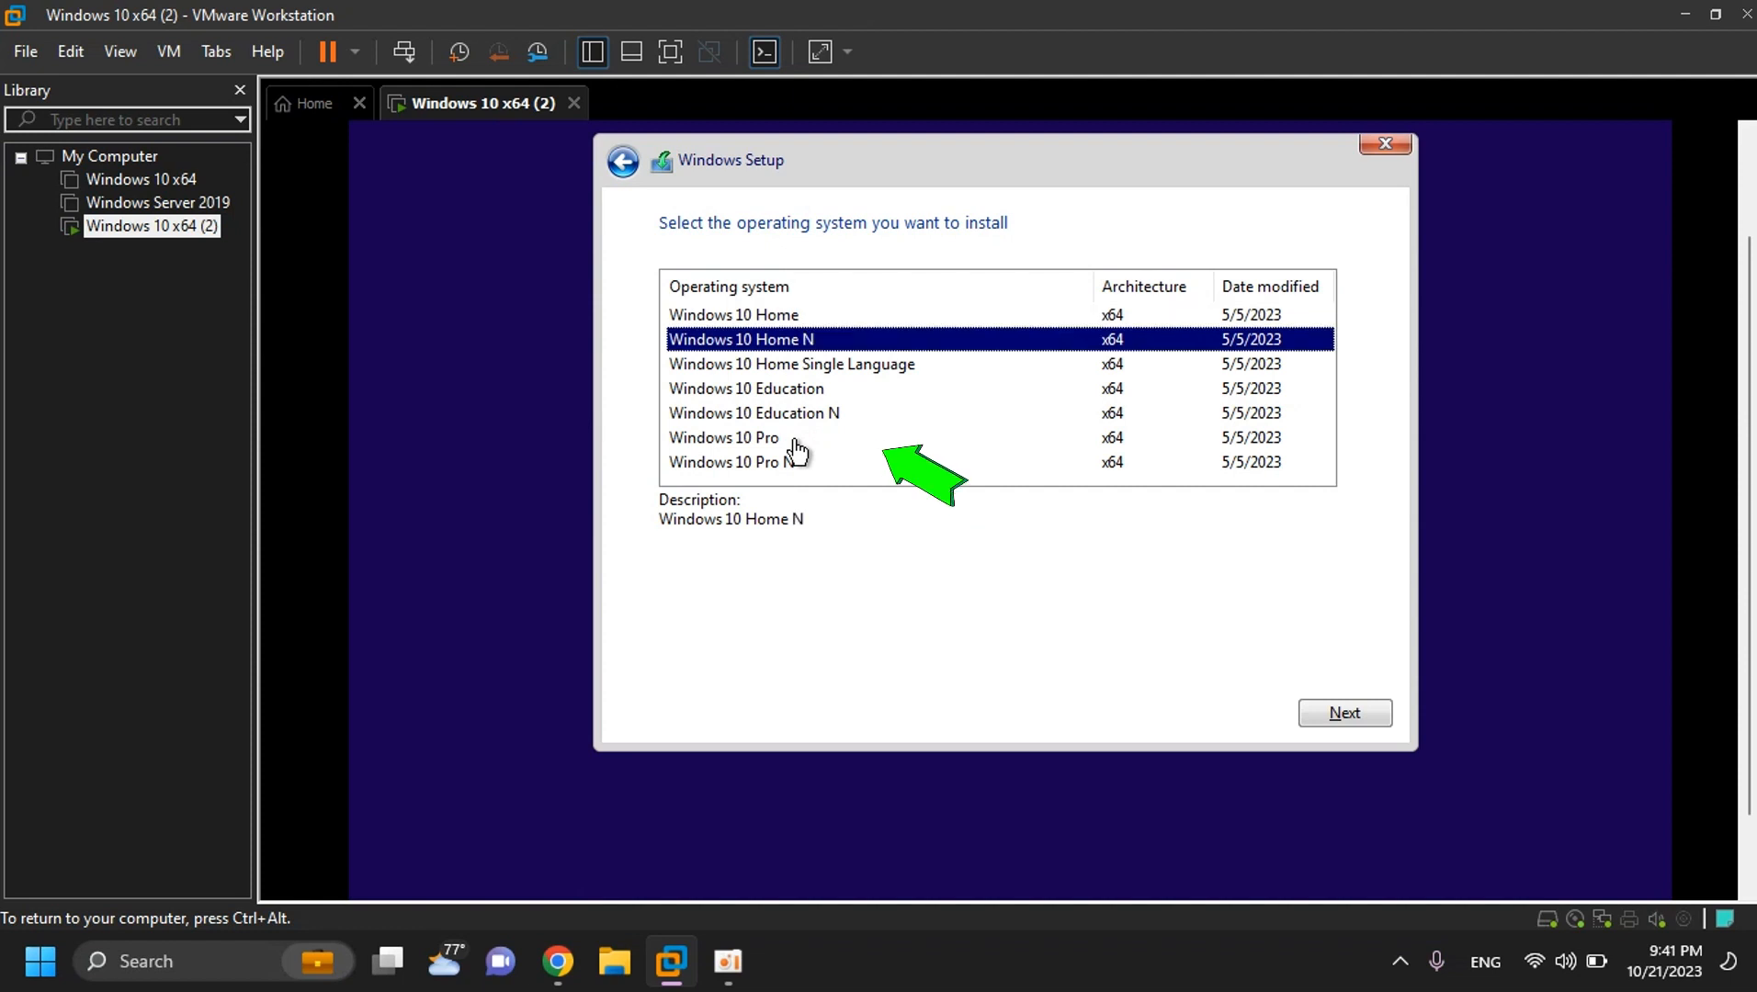
pyautogui.press('Down')
pyautogui.press('Down')
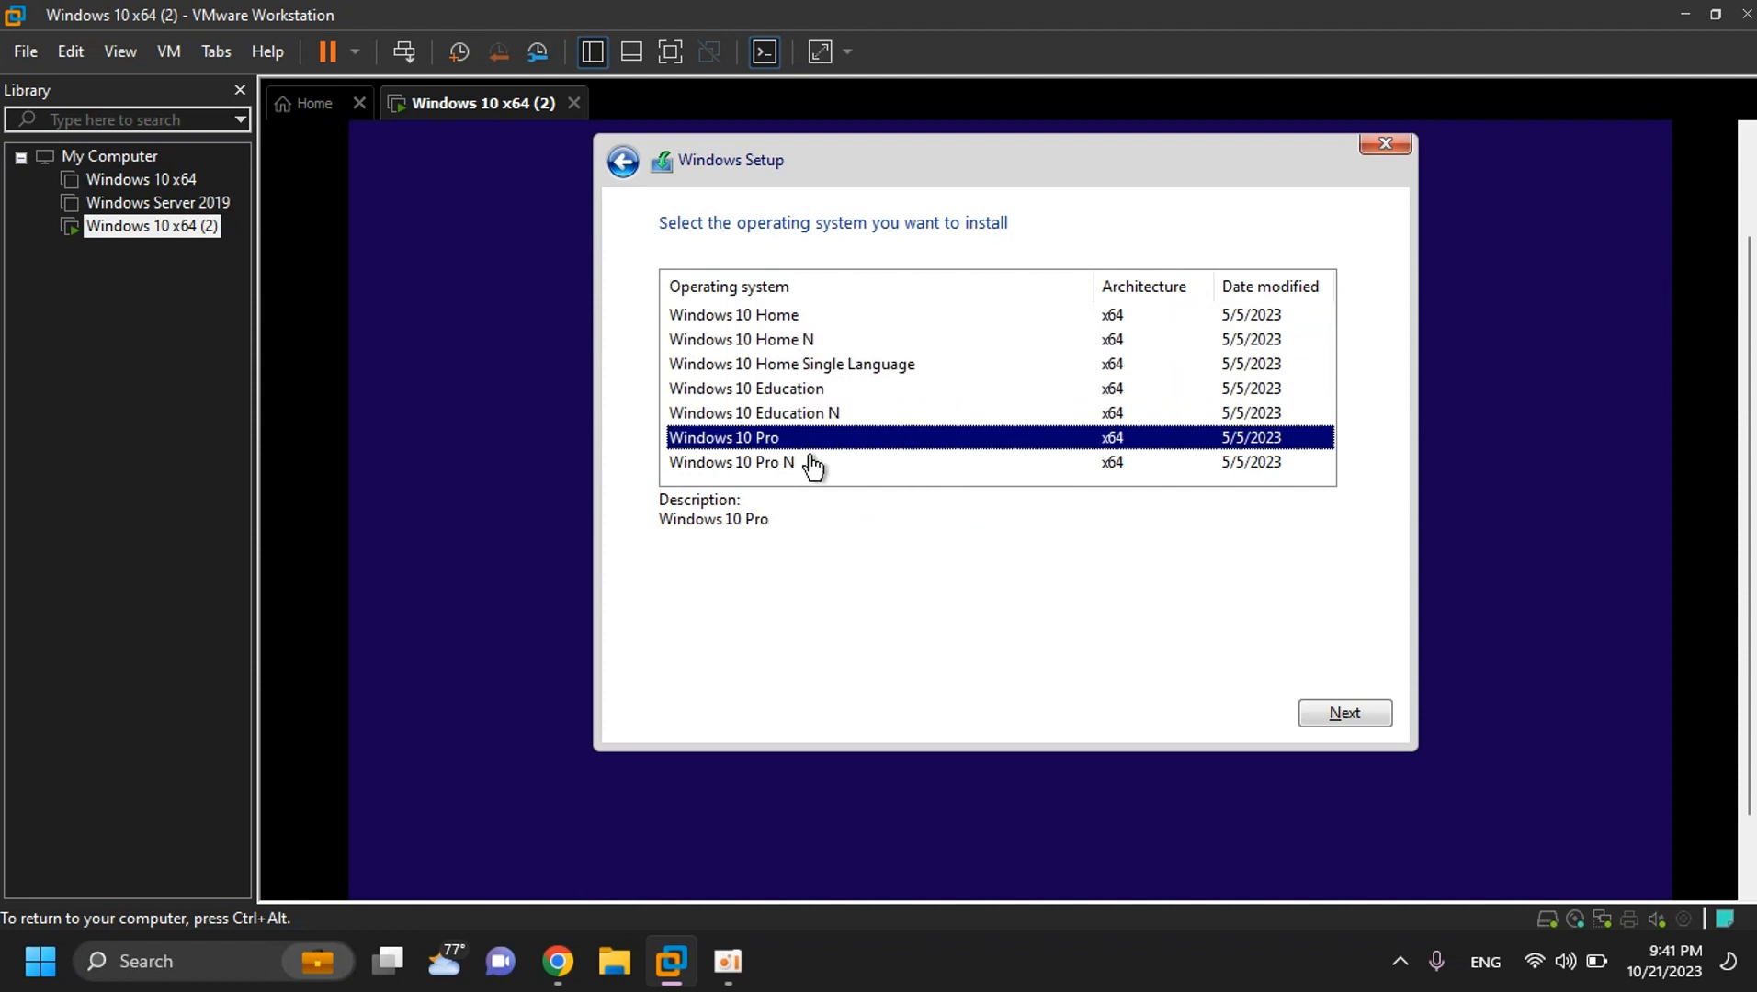
pyautogui.click(1358, 717)
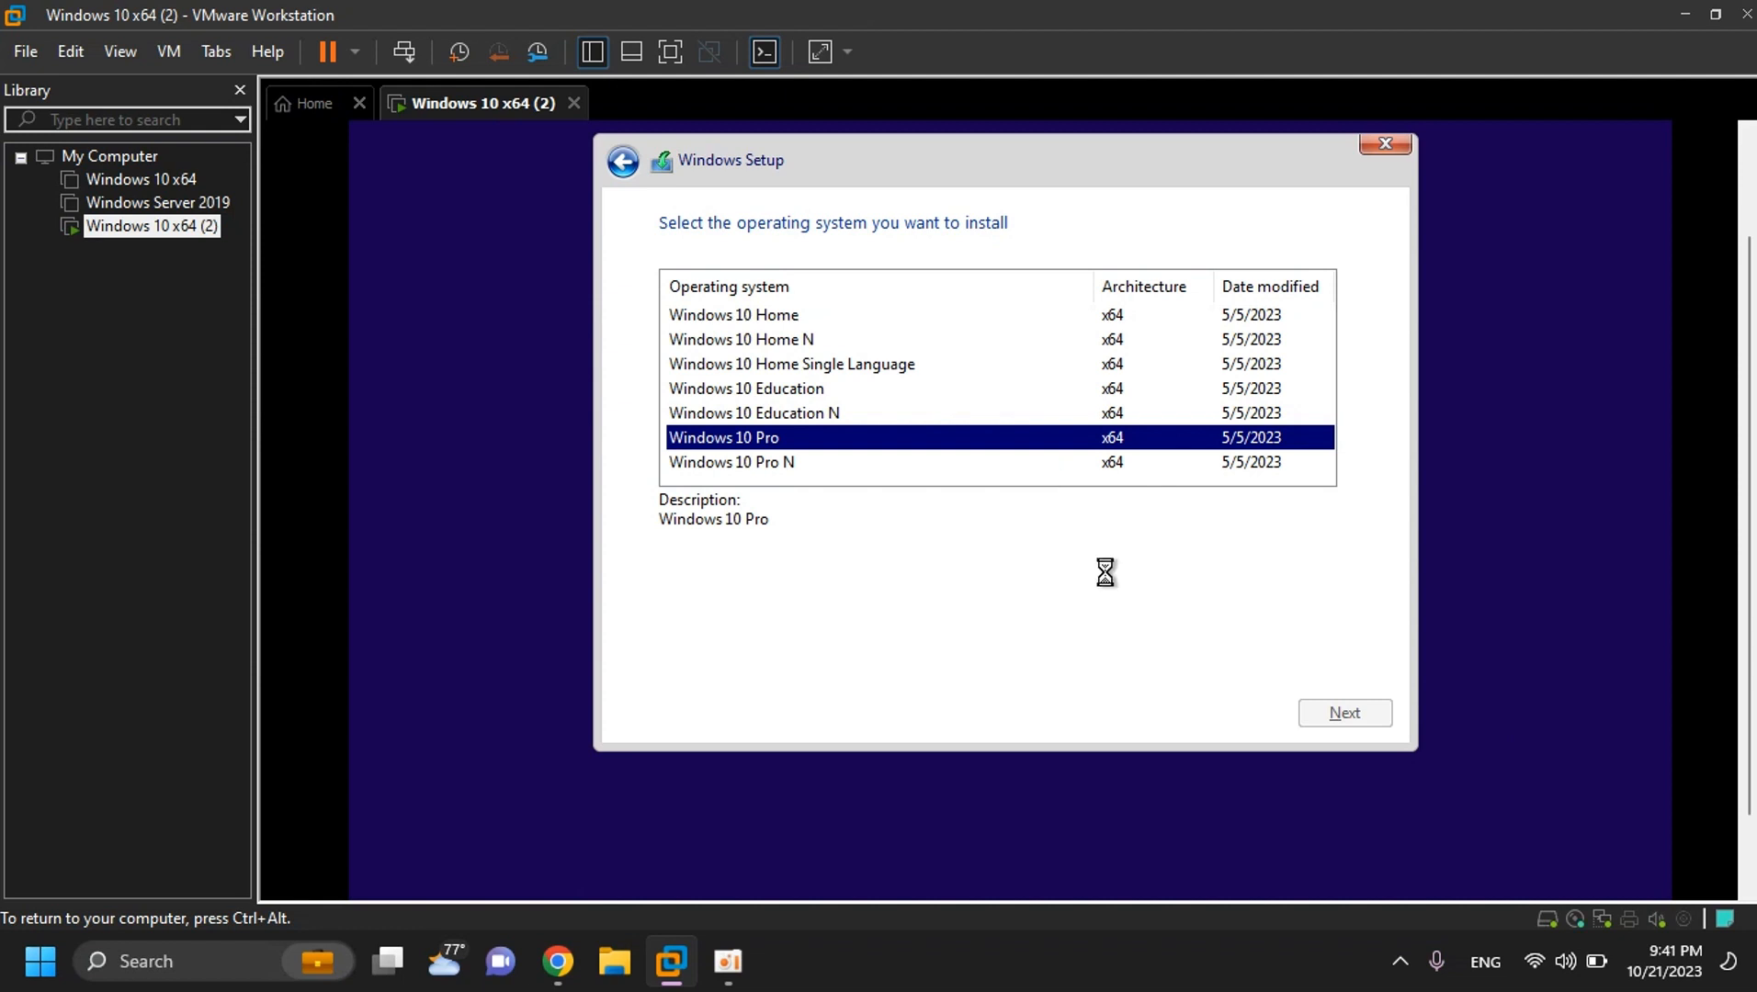
pyautogui.press('Return')
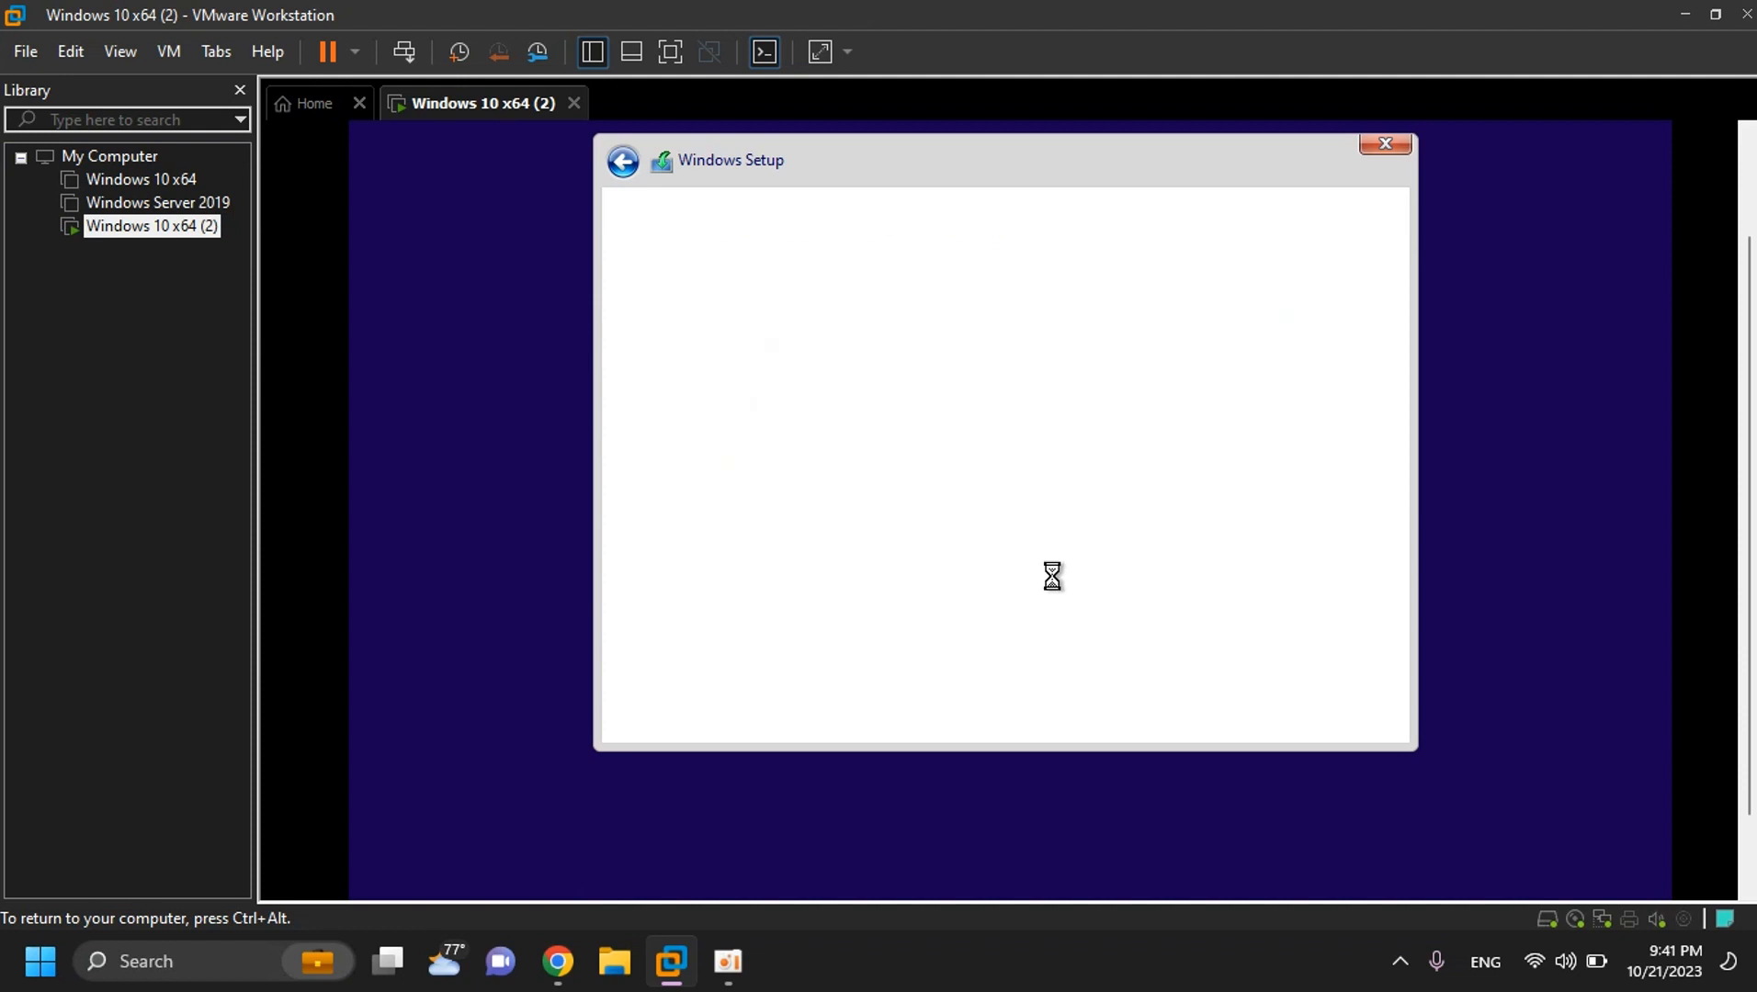
# - Review and accept the Windows license terms
pyautogui.scroll(-3, 977, 560)
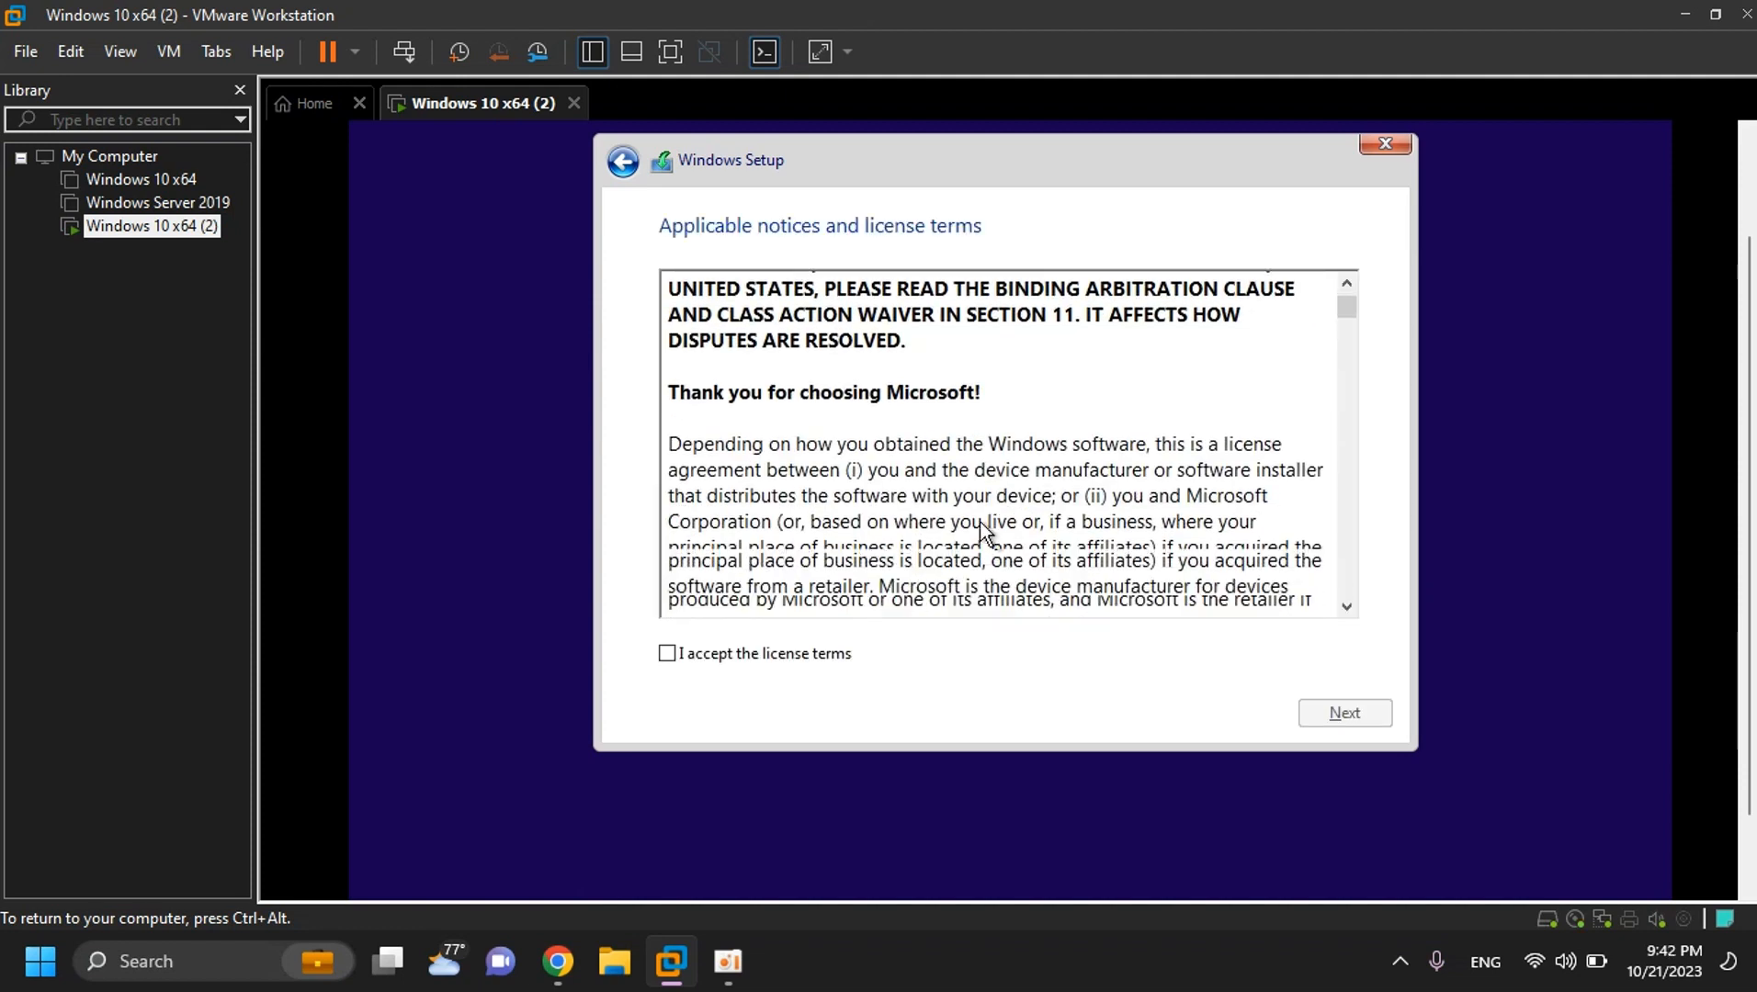
pyautogui.scroll(3, 989, 415)
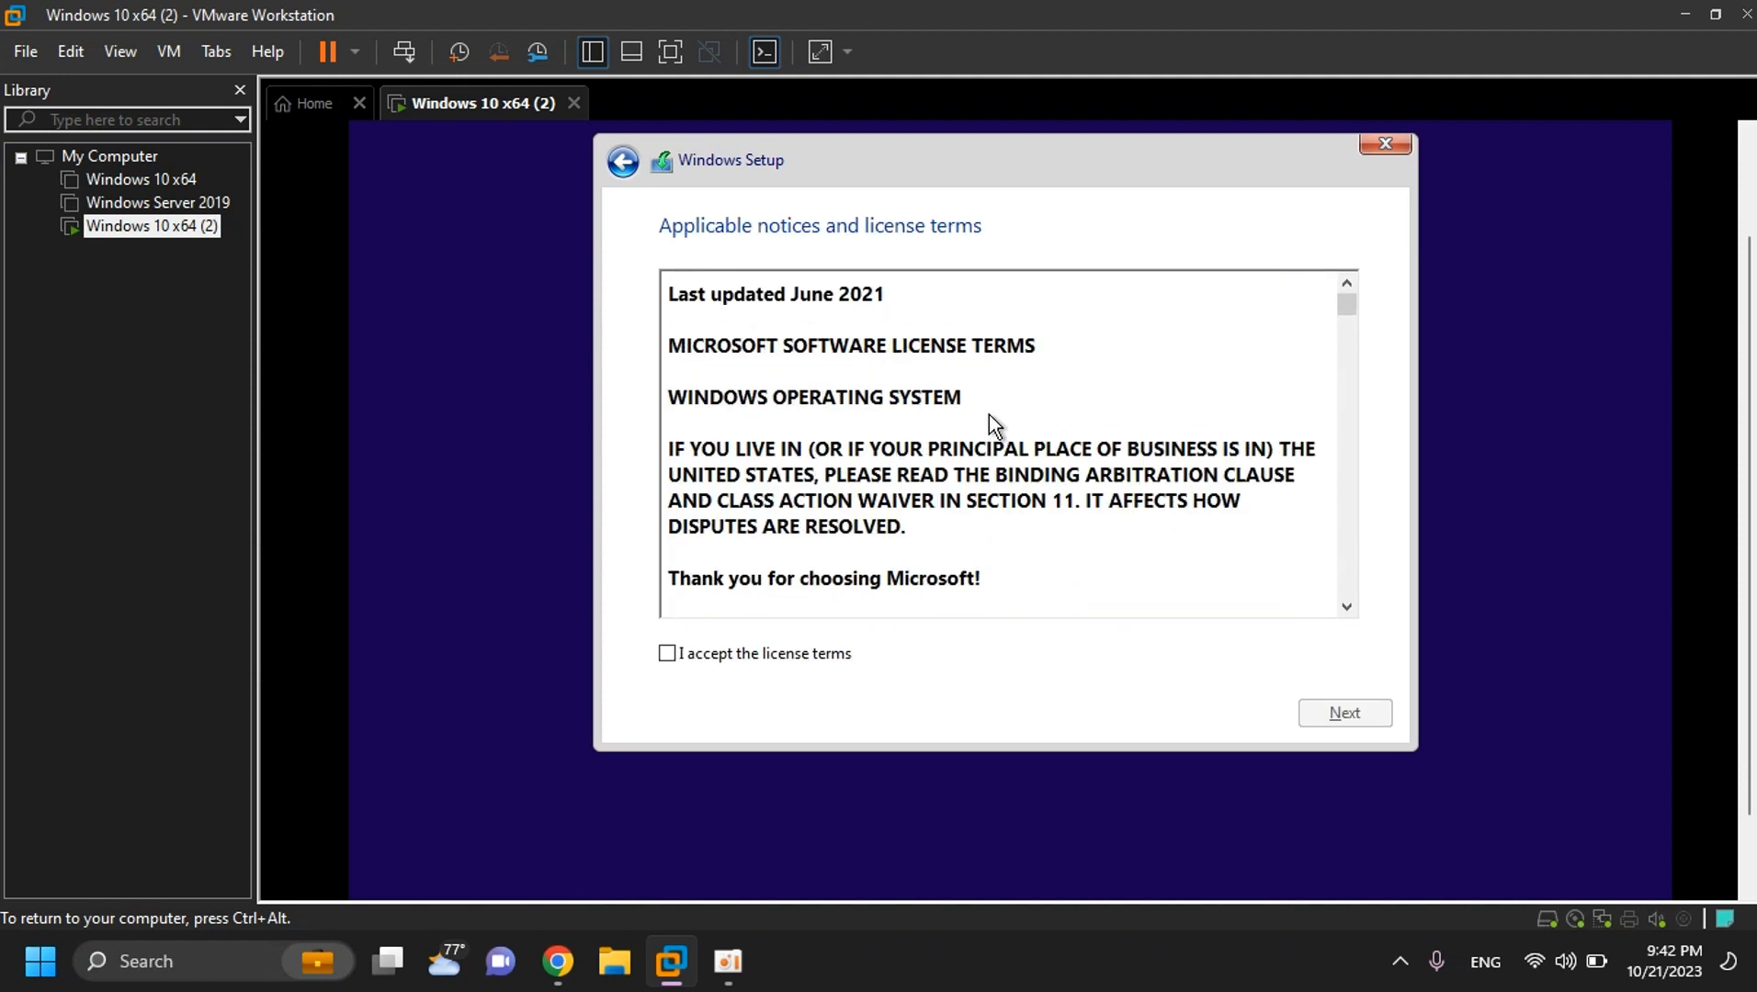
pyautogui.scroll(-3, 989, 415)
pyautogui.scroll(1, 988, 414)
pyautogui.scroll(2, 988, 415)
pyautogui.scroll(-6, 989, 414)
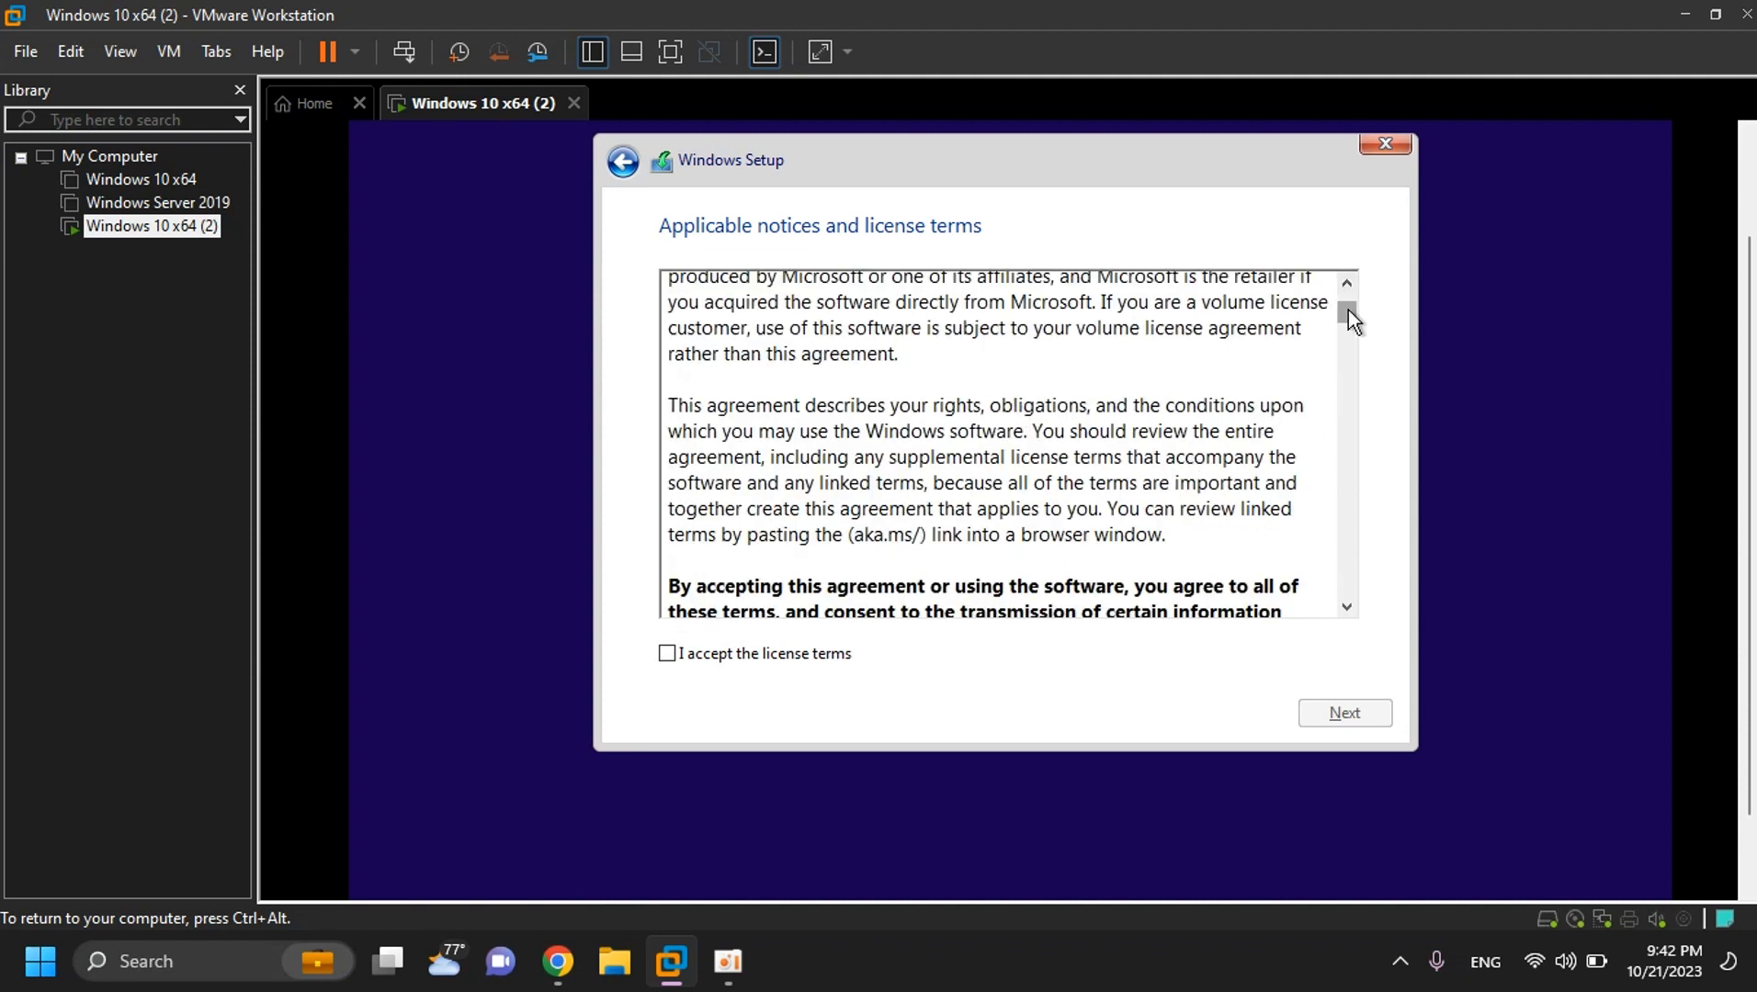
pyautogui.moveTo(1348, 311); pyautogui.dragTo(1348, 459)
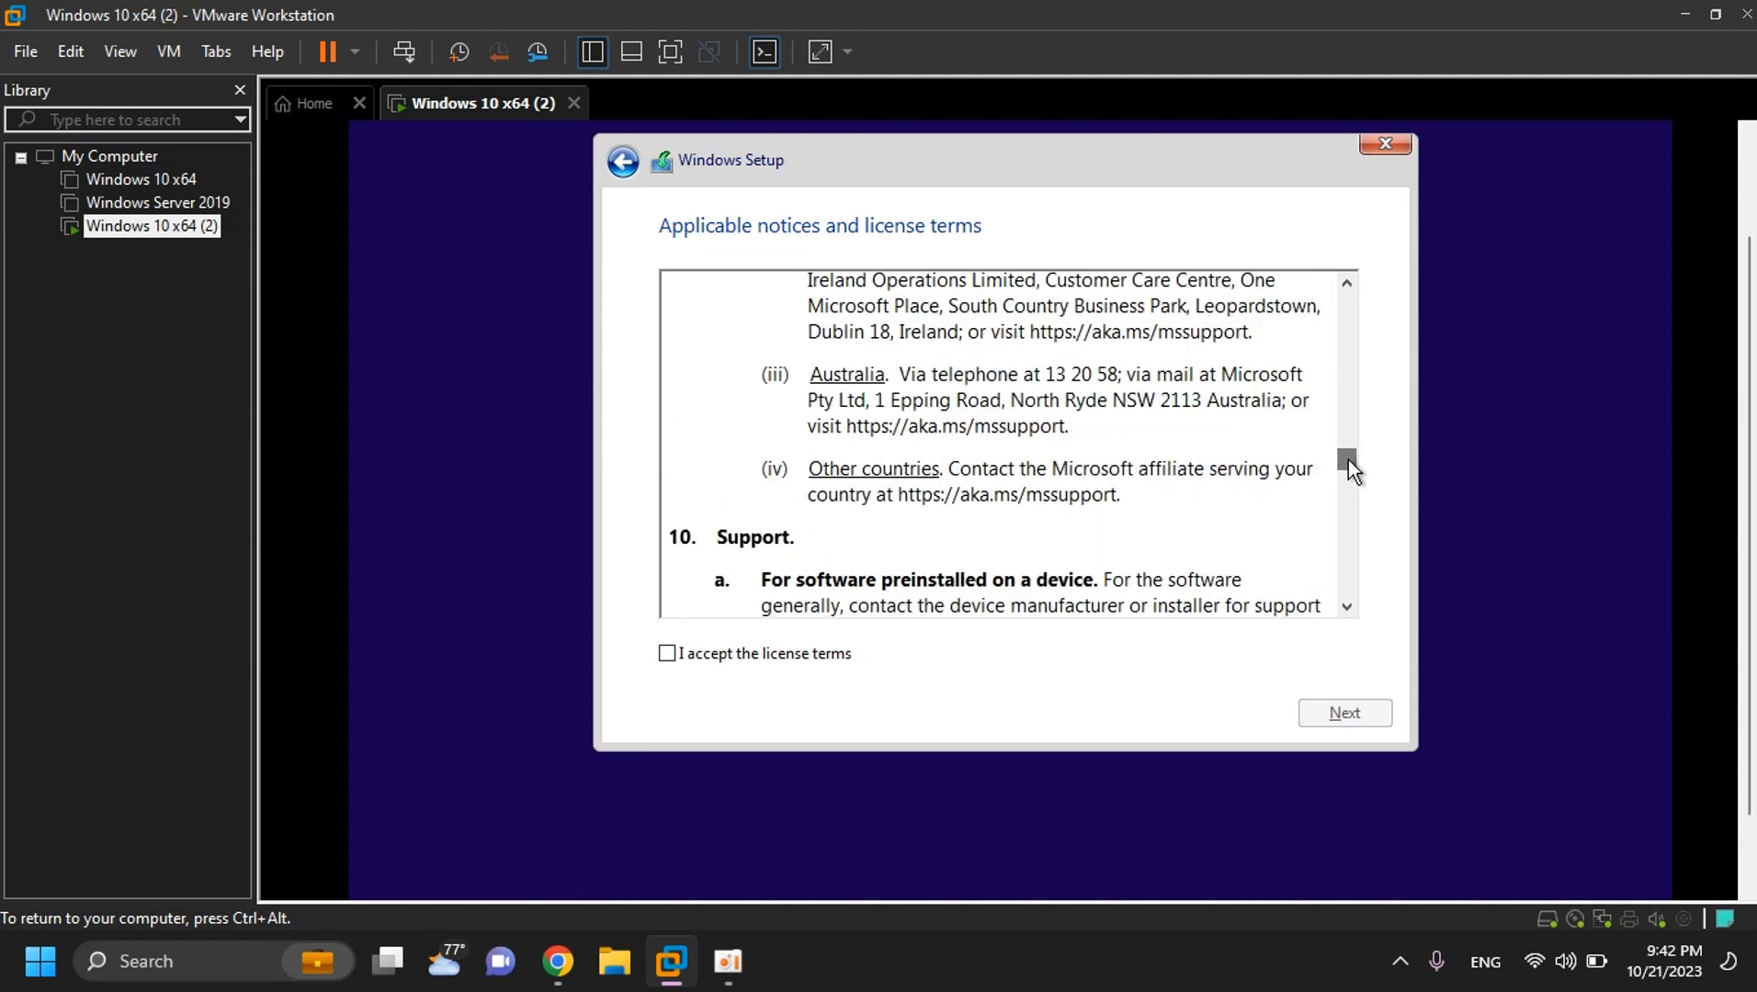
pyautogui.click(667, 654)
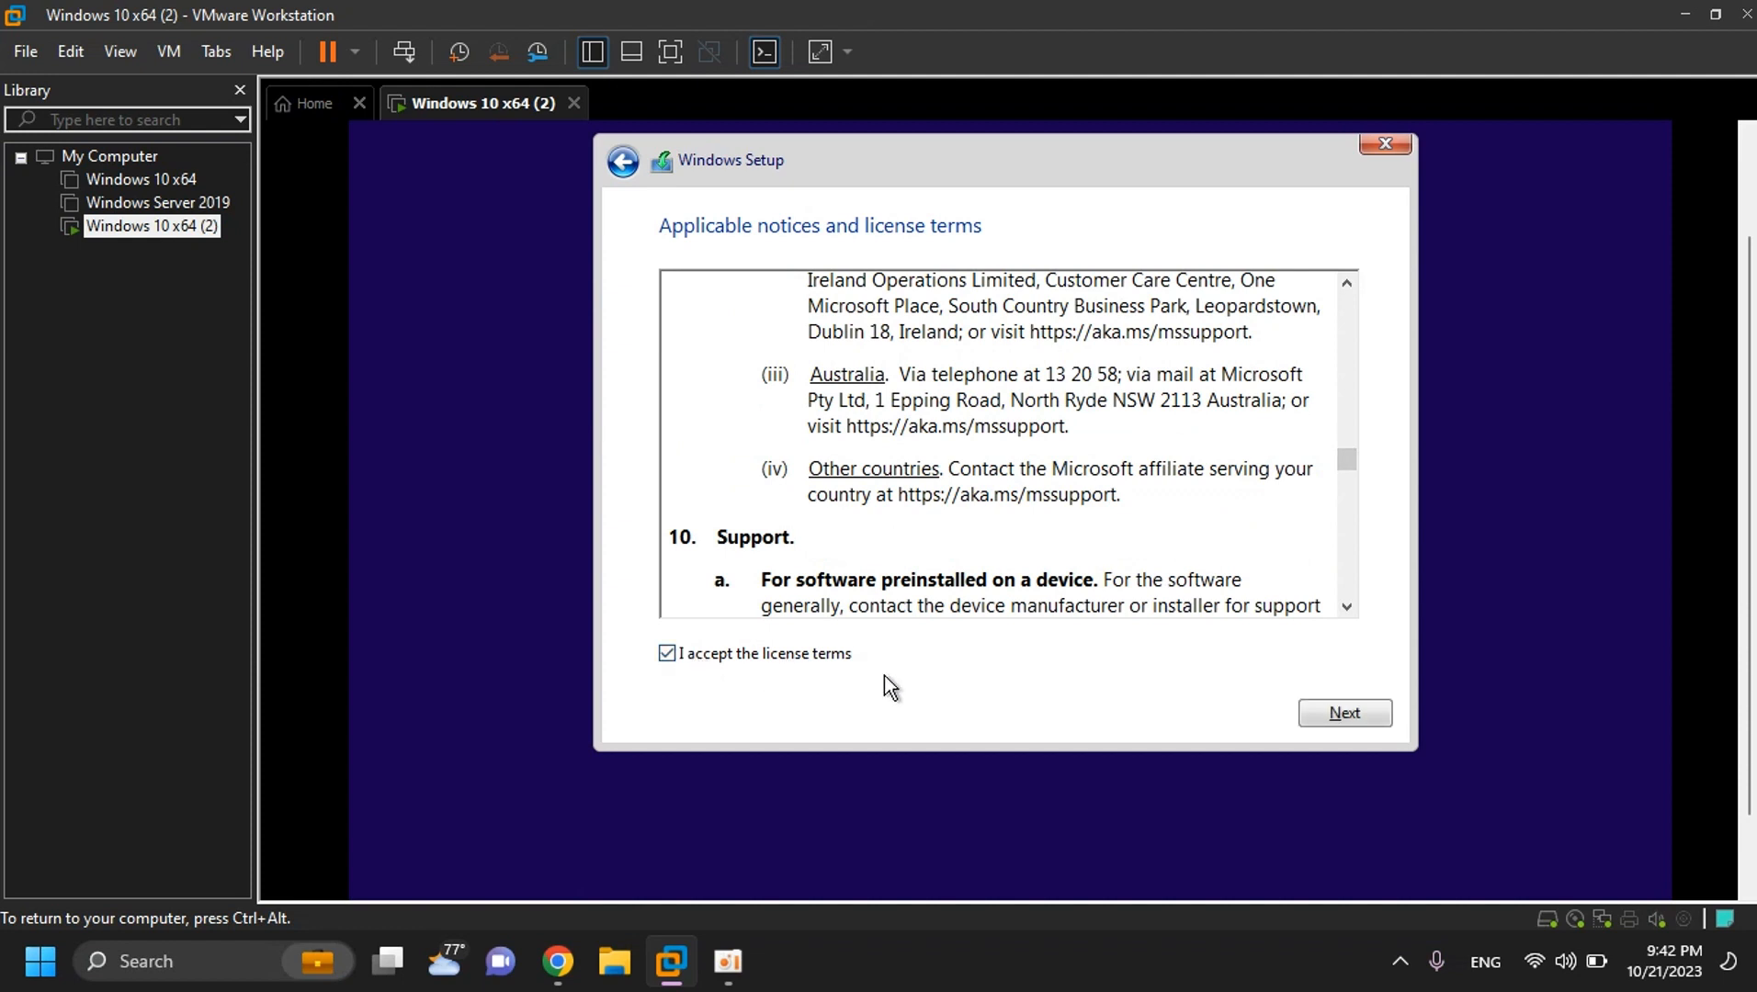
# - Run a Custom install onto Drive 0's 15.0 GB unallocated space
pyautogui.click(1343, 714)
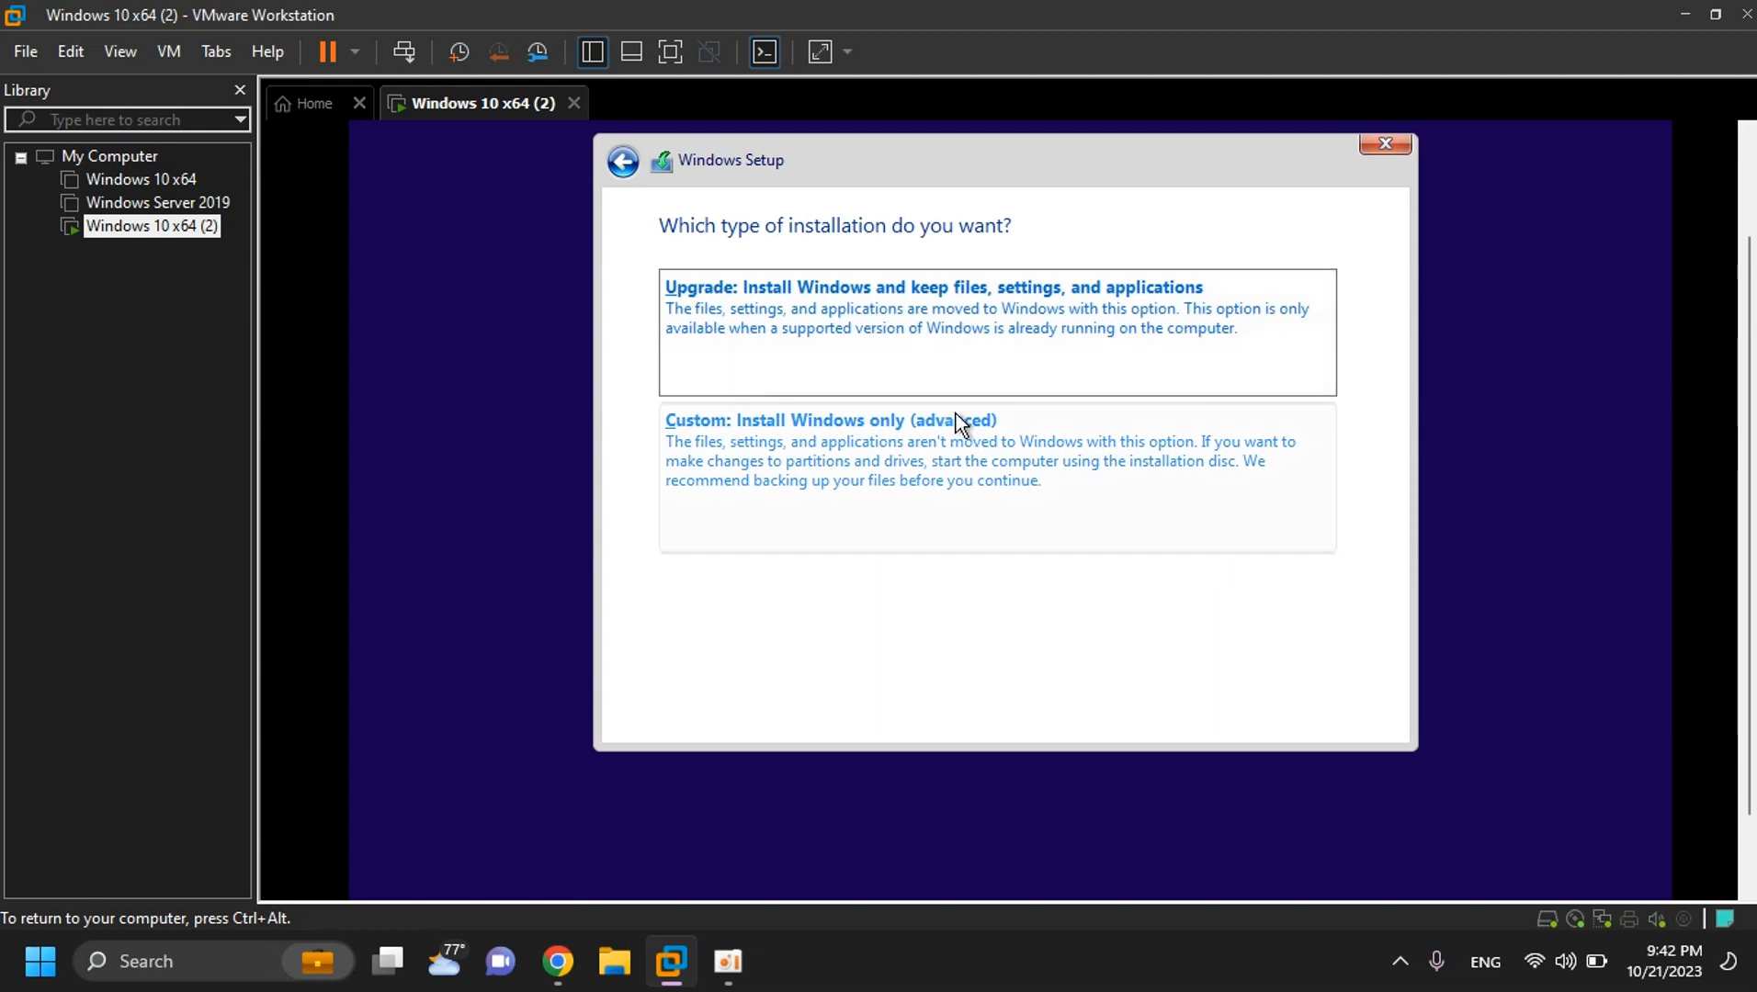
pyautogui.click(839, 503)
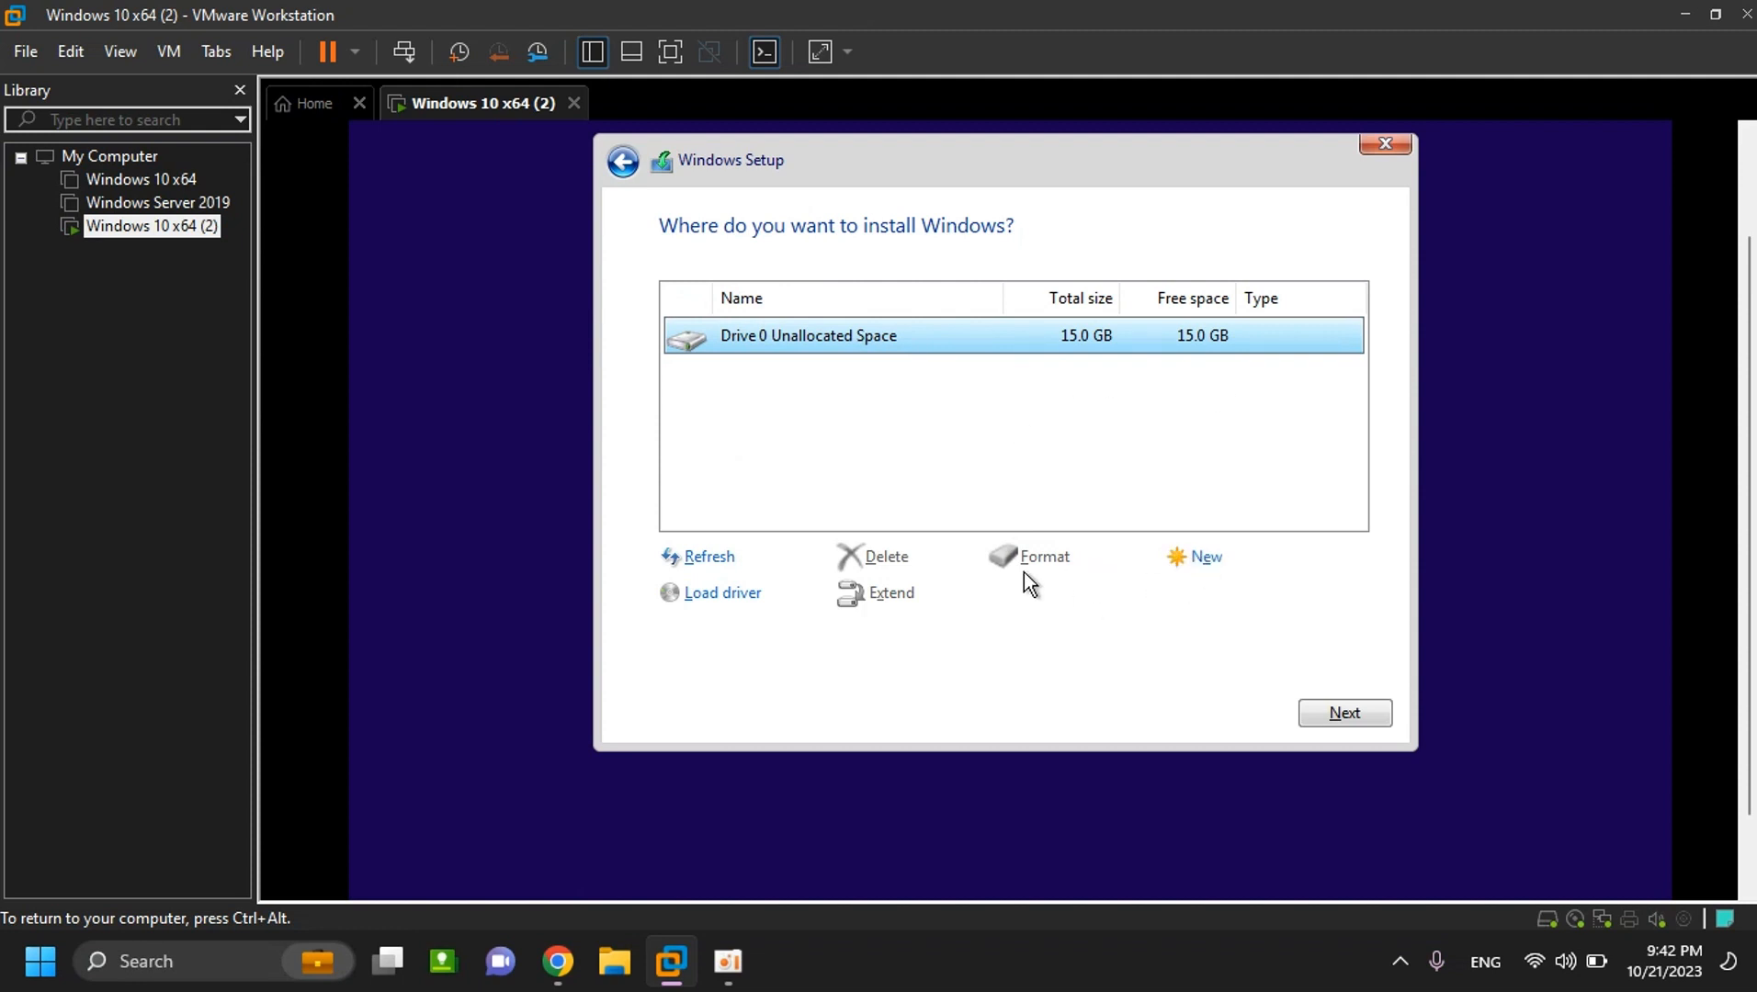
pyautogui.click(1334, 717)
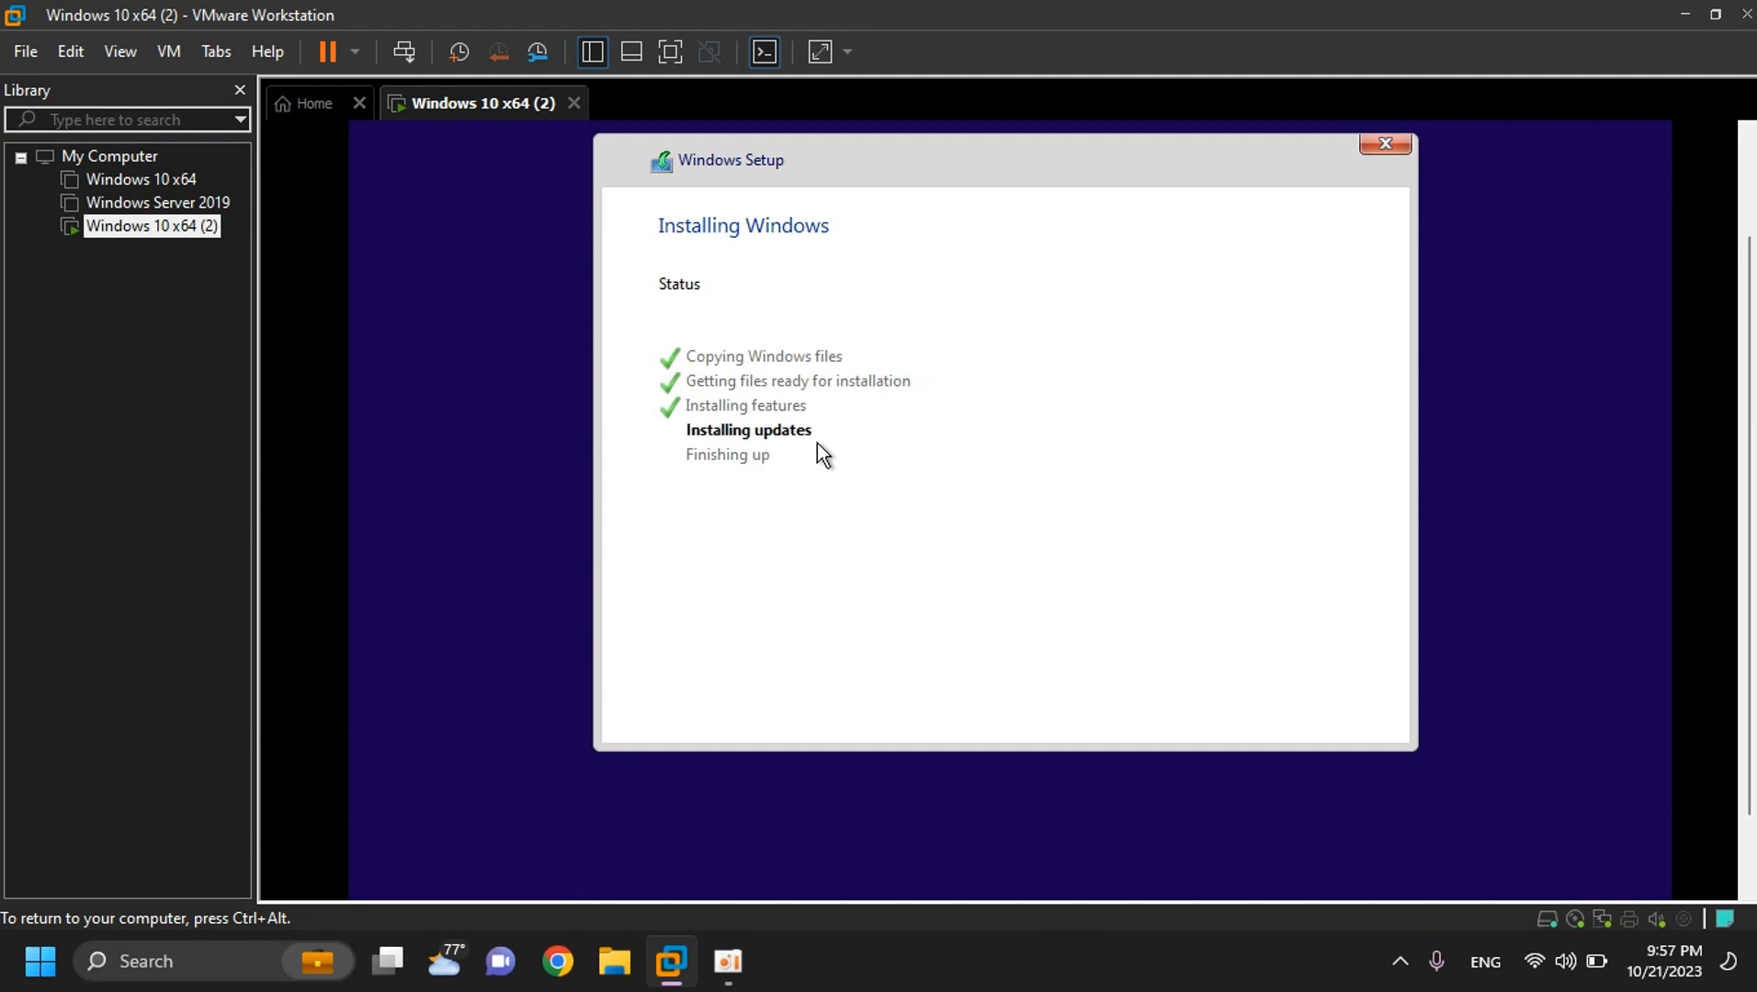
# - Switch the virtual machine to full screen with Ctrl+Alt+Enter once Windows finishes installing
pyautogui.hotkey('ctrl', 'alt', 'Return')
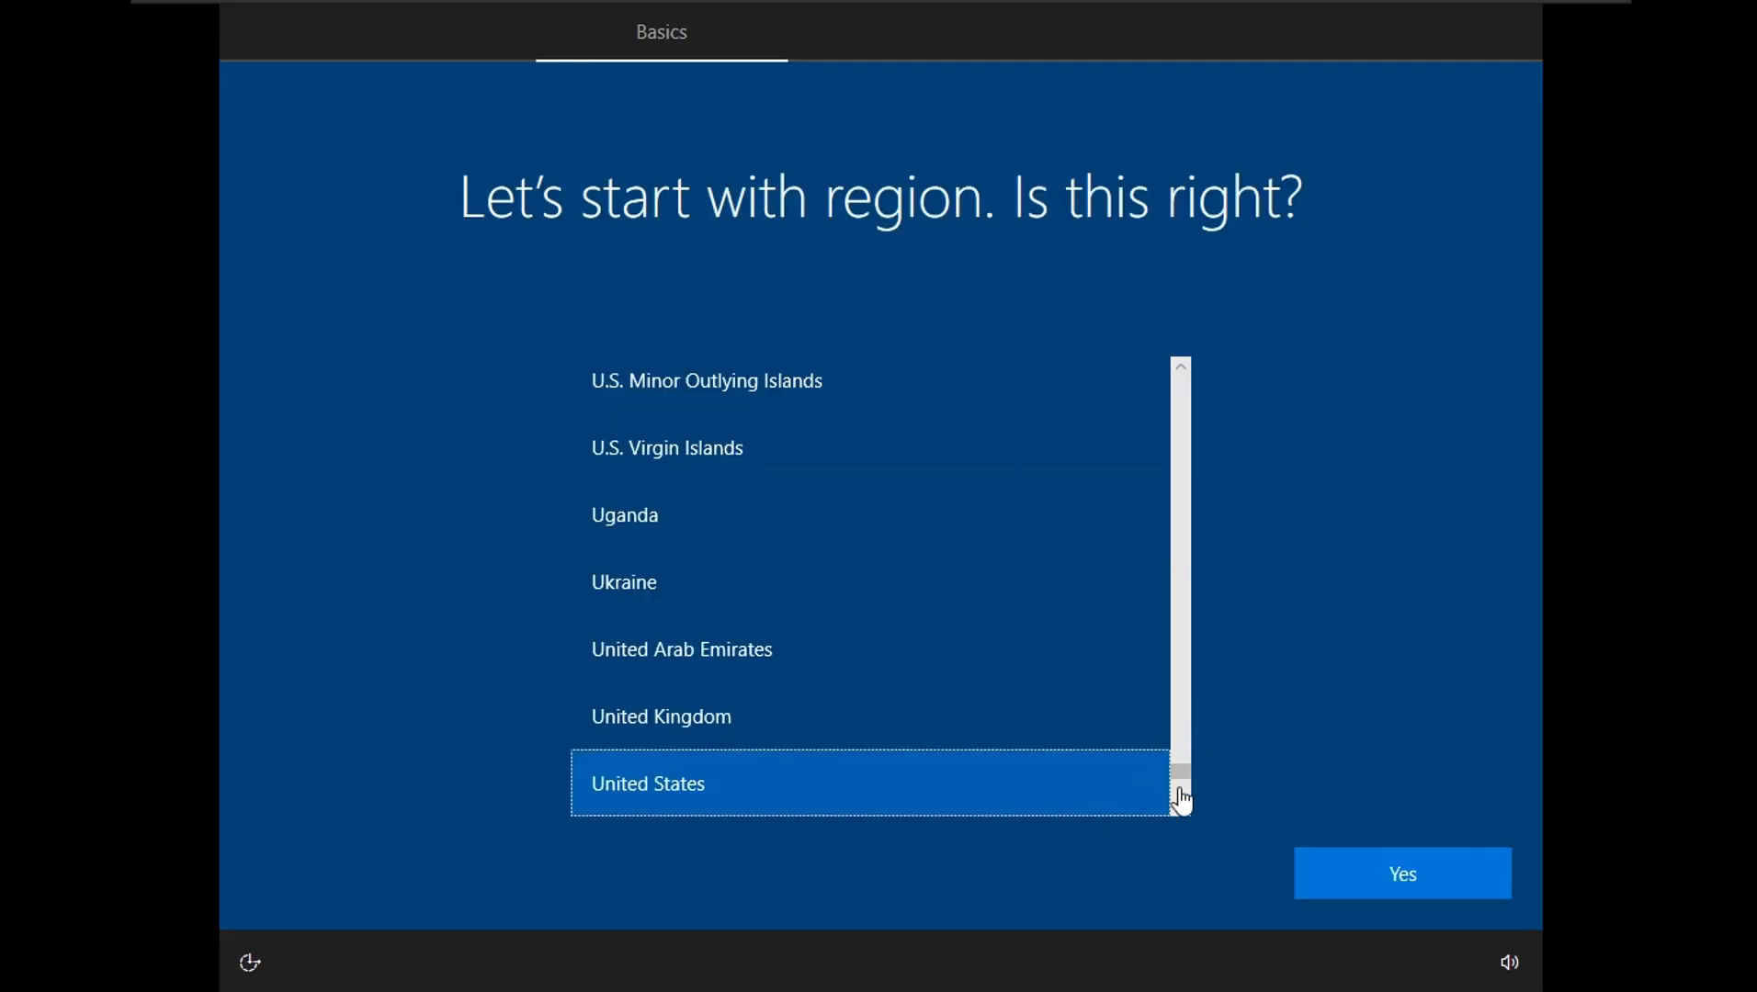
# - Confirm United States region and US keyboard, skip a second layout, and continue without internet
pyautogui.click(1408, 873)
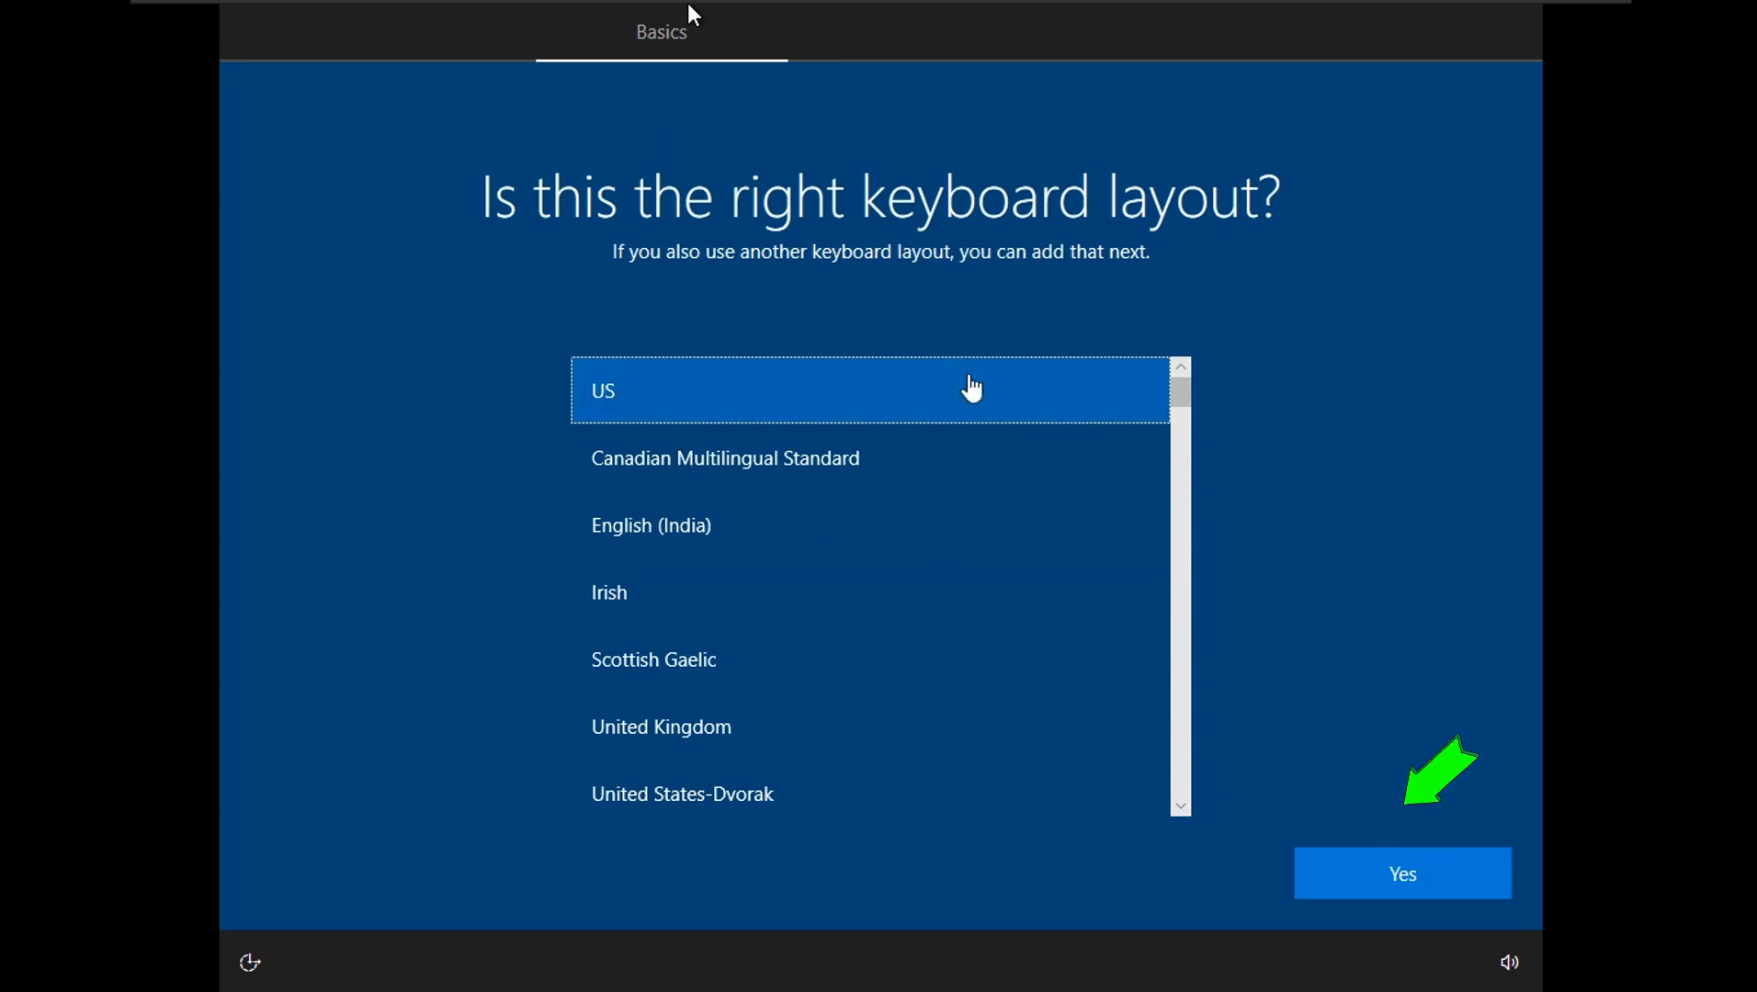
pyautogui.click(1412, 864)
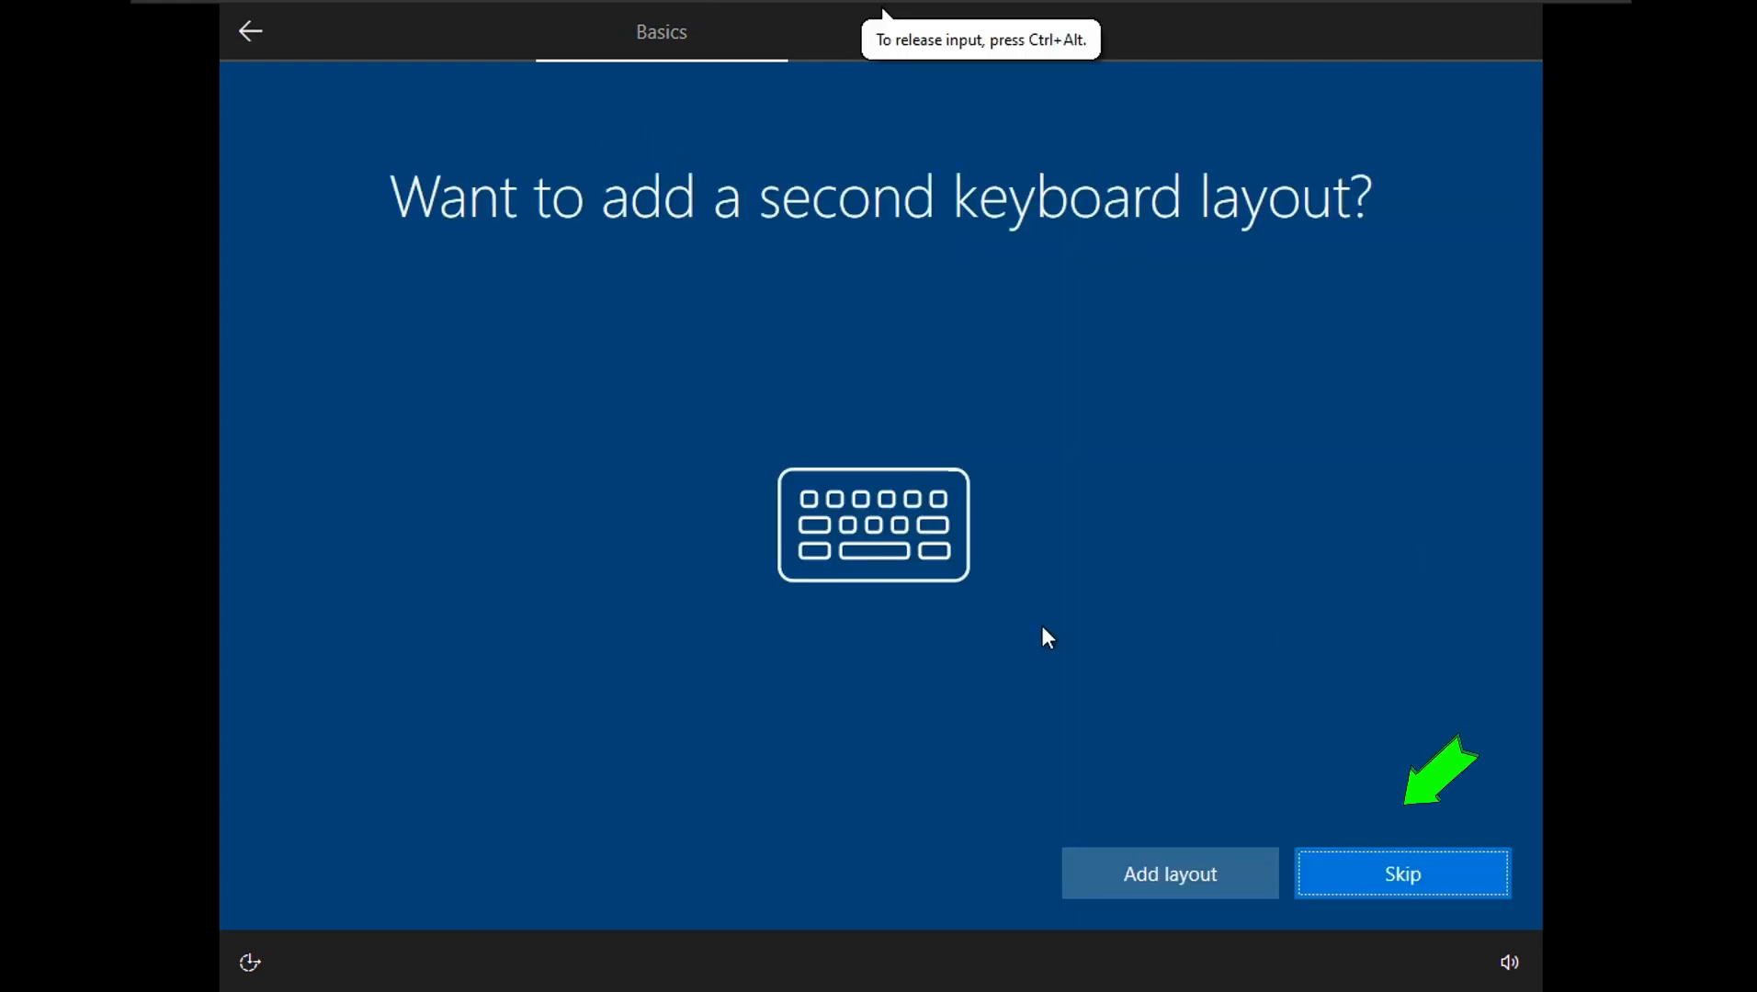
pyautogui.click(1390, 872)
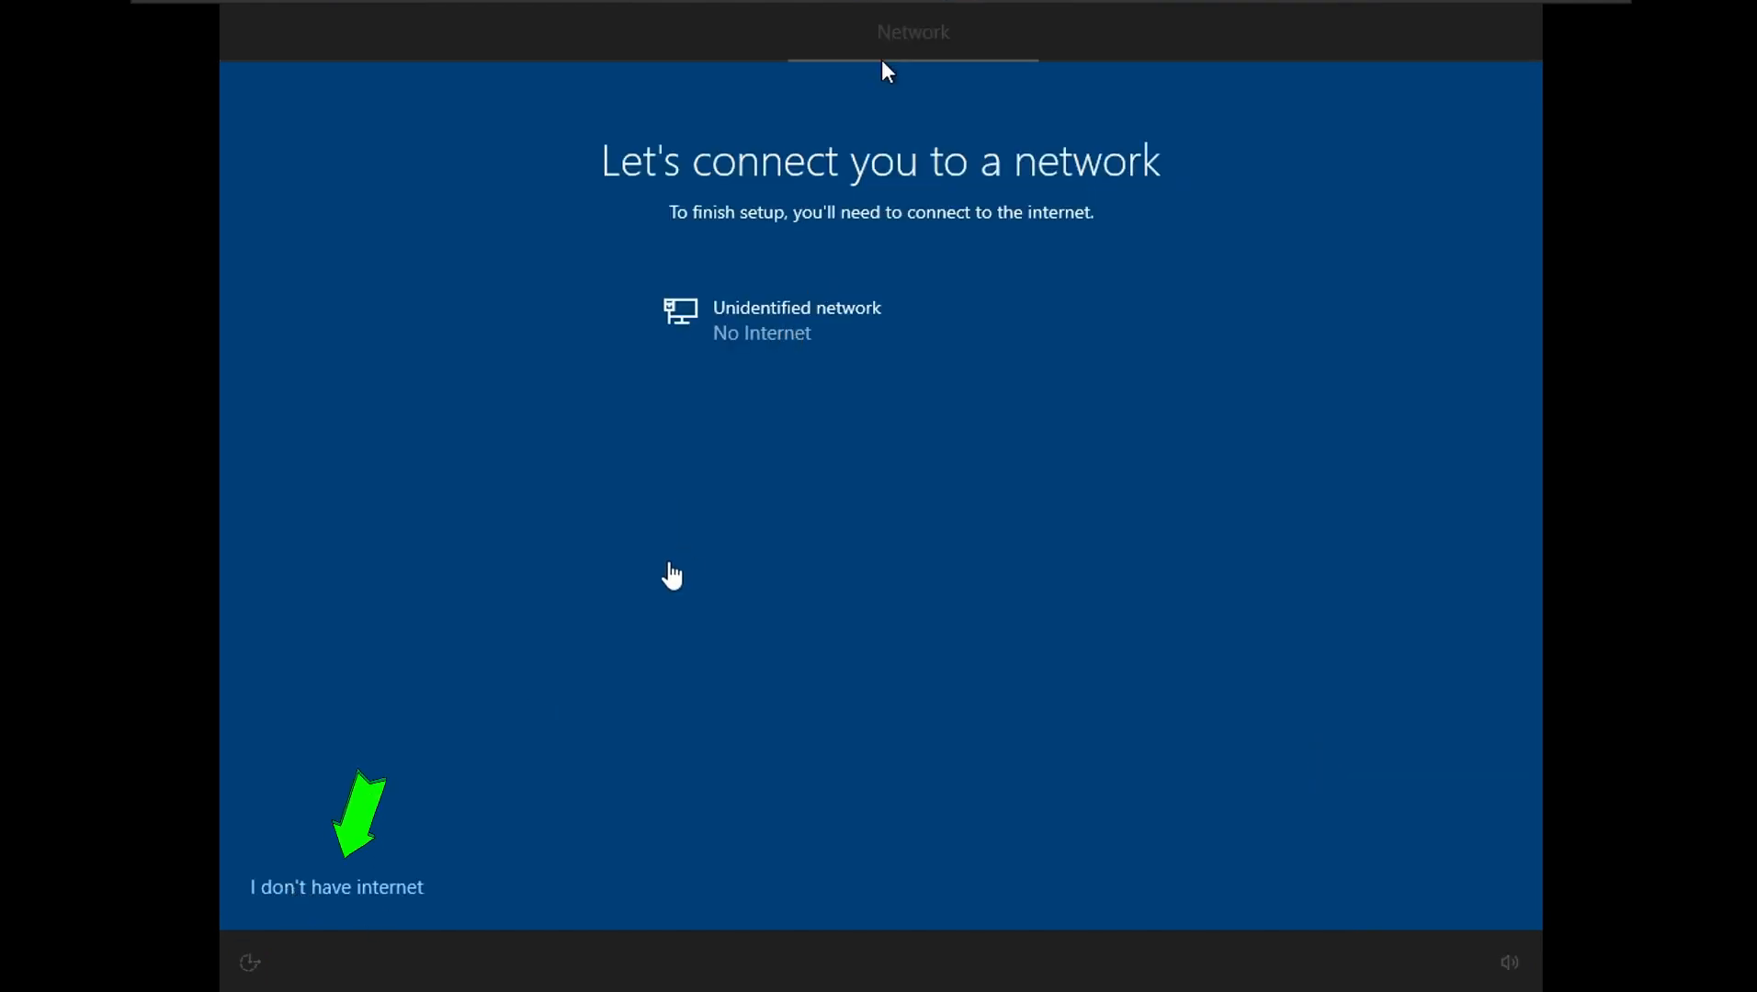
pyautogui.click(311, 898)
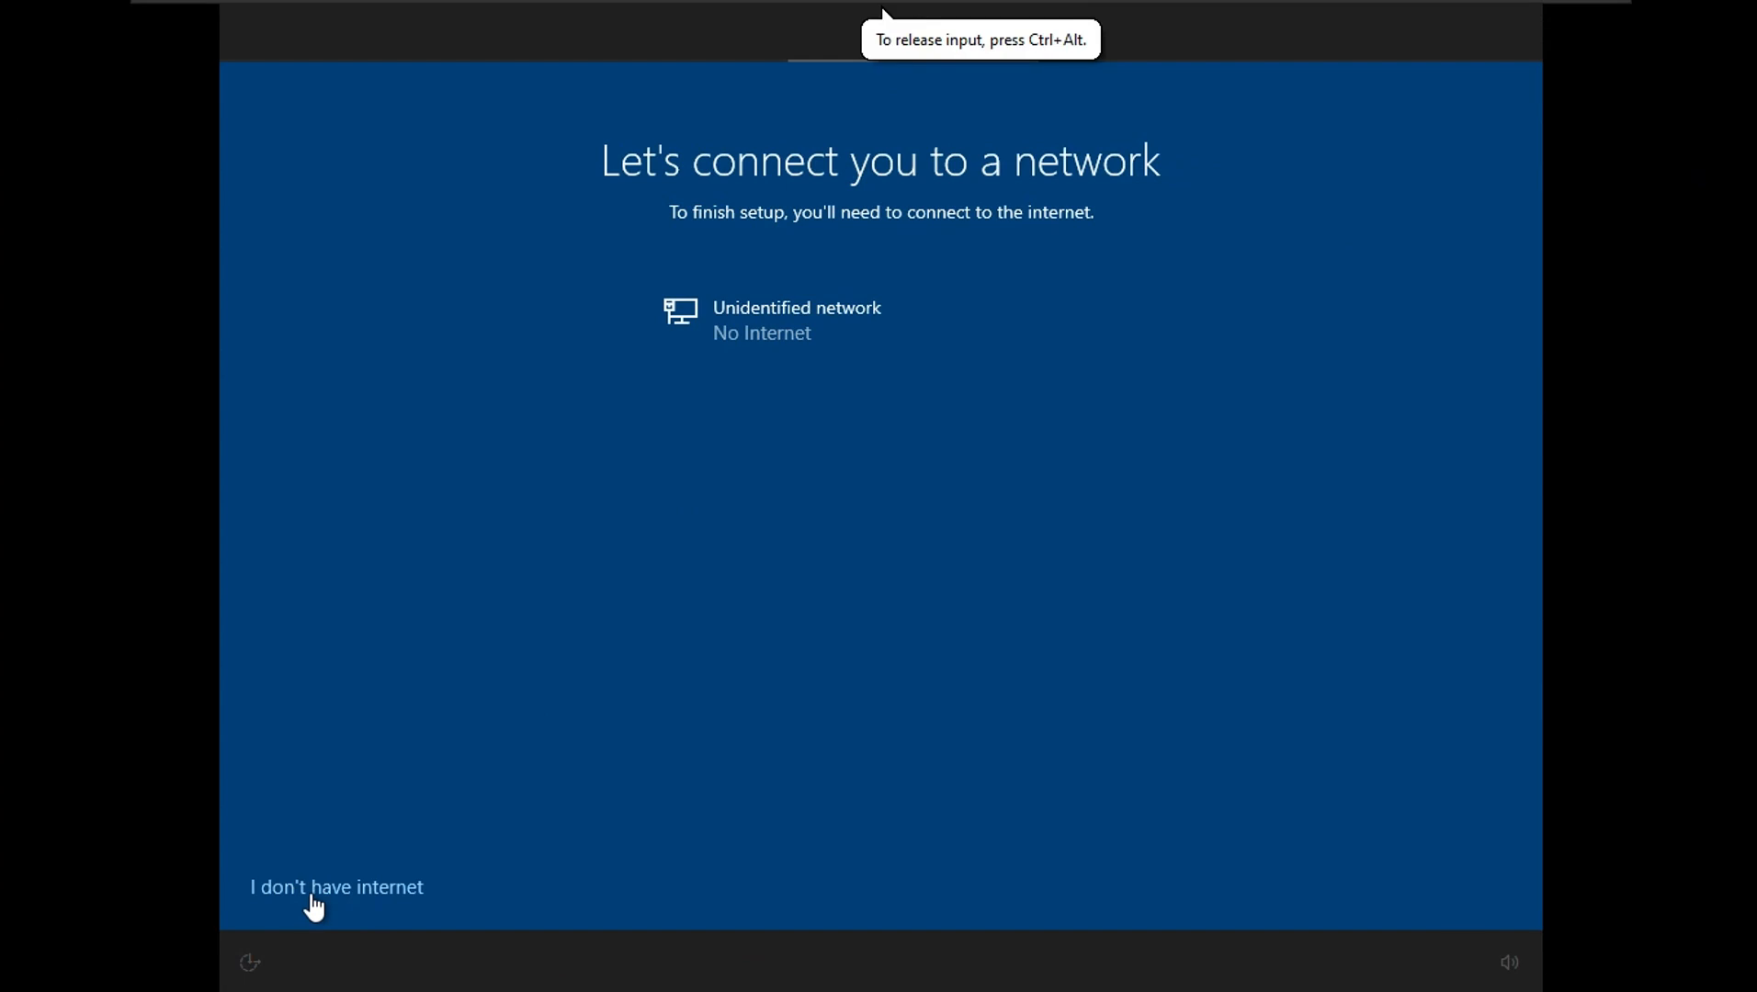
pyautogui.click(324, 887)
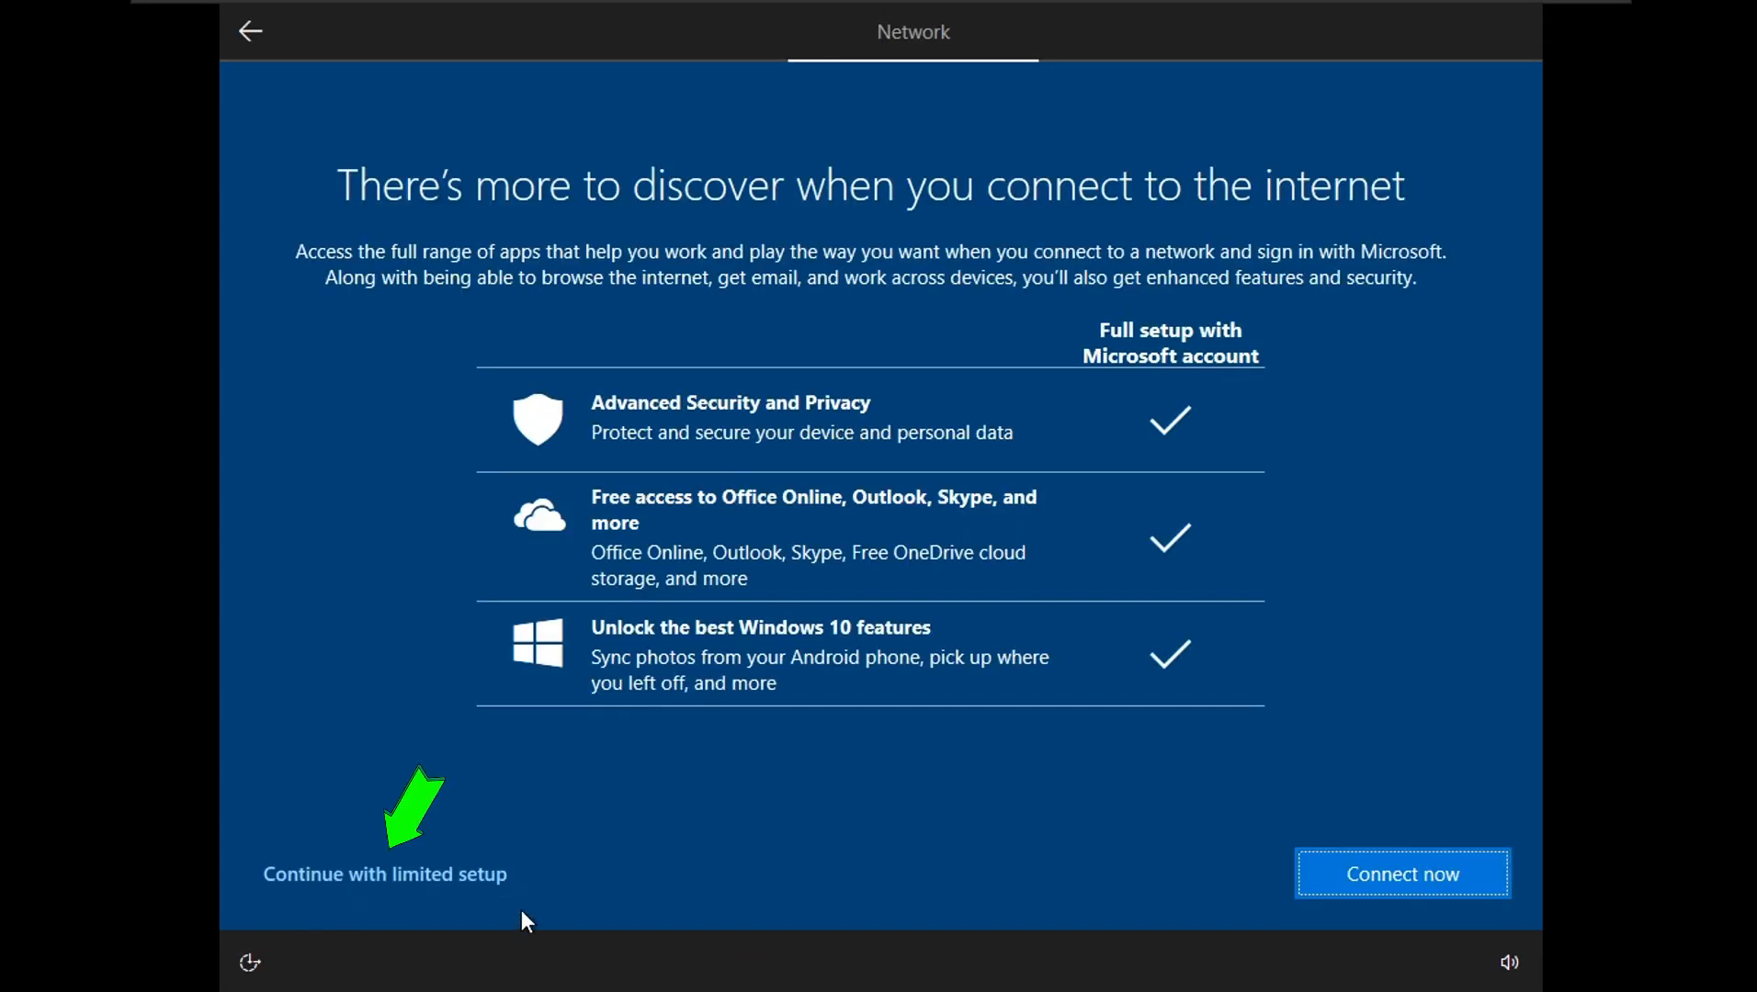
# - Choose limited setup and enter the local account user name
pyautogui.click(362, 878)
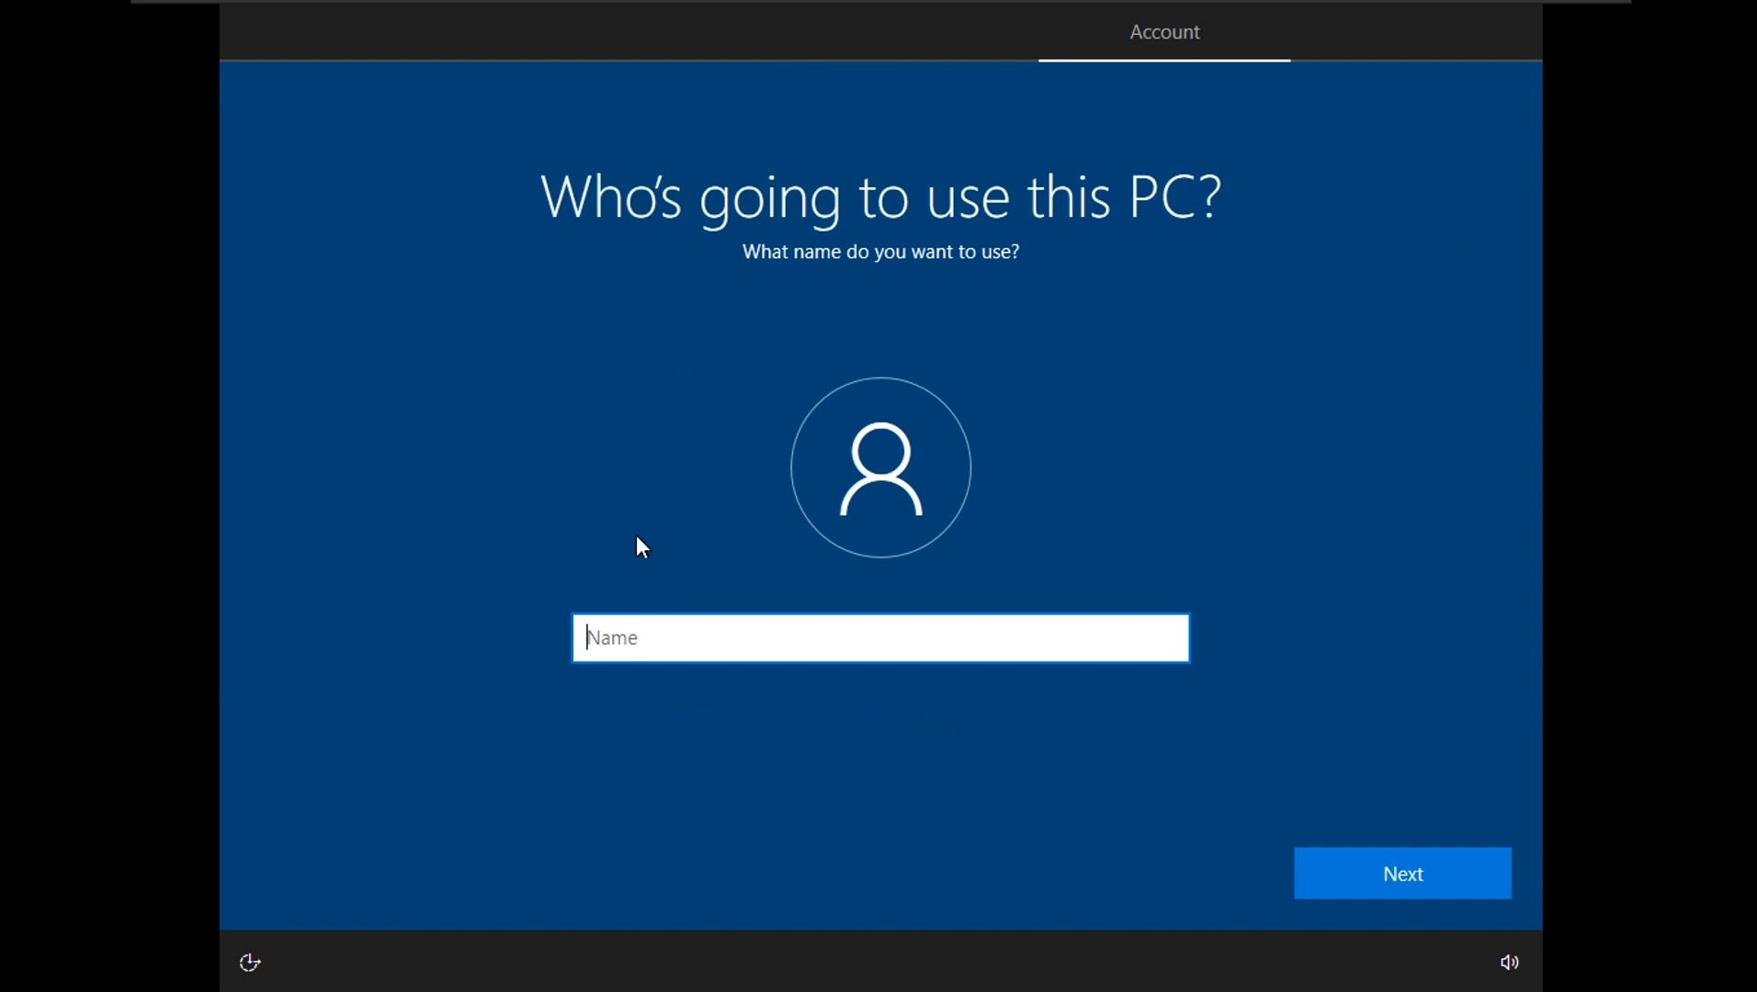
pyautogui.write('MrrKh')
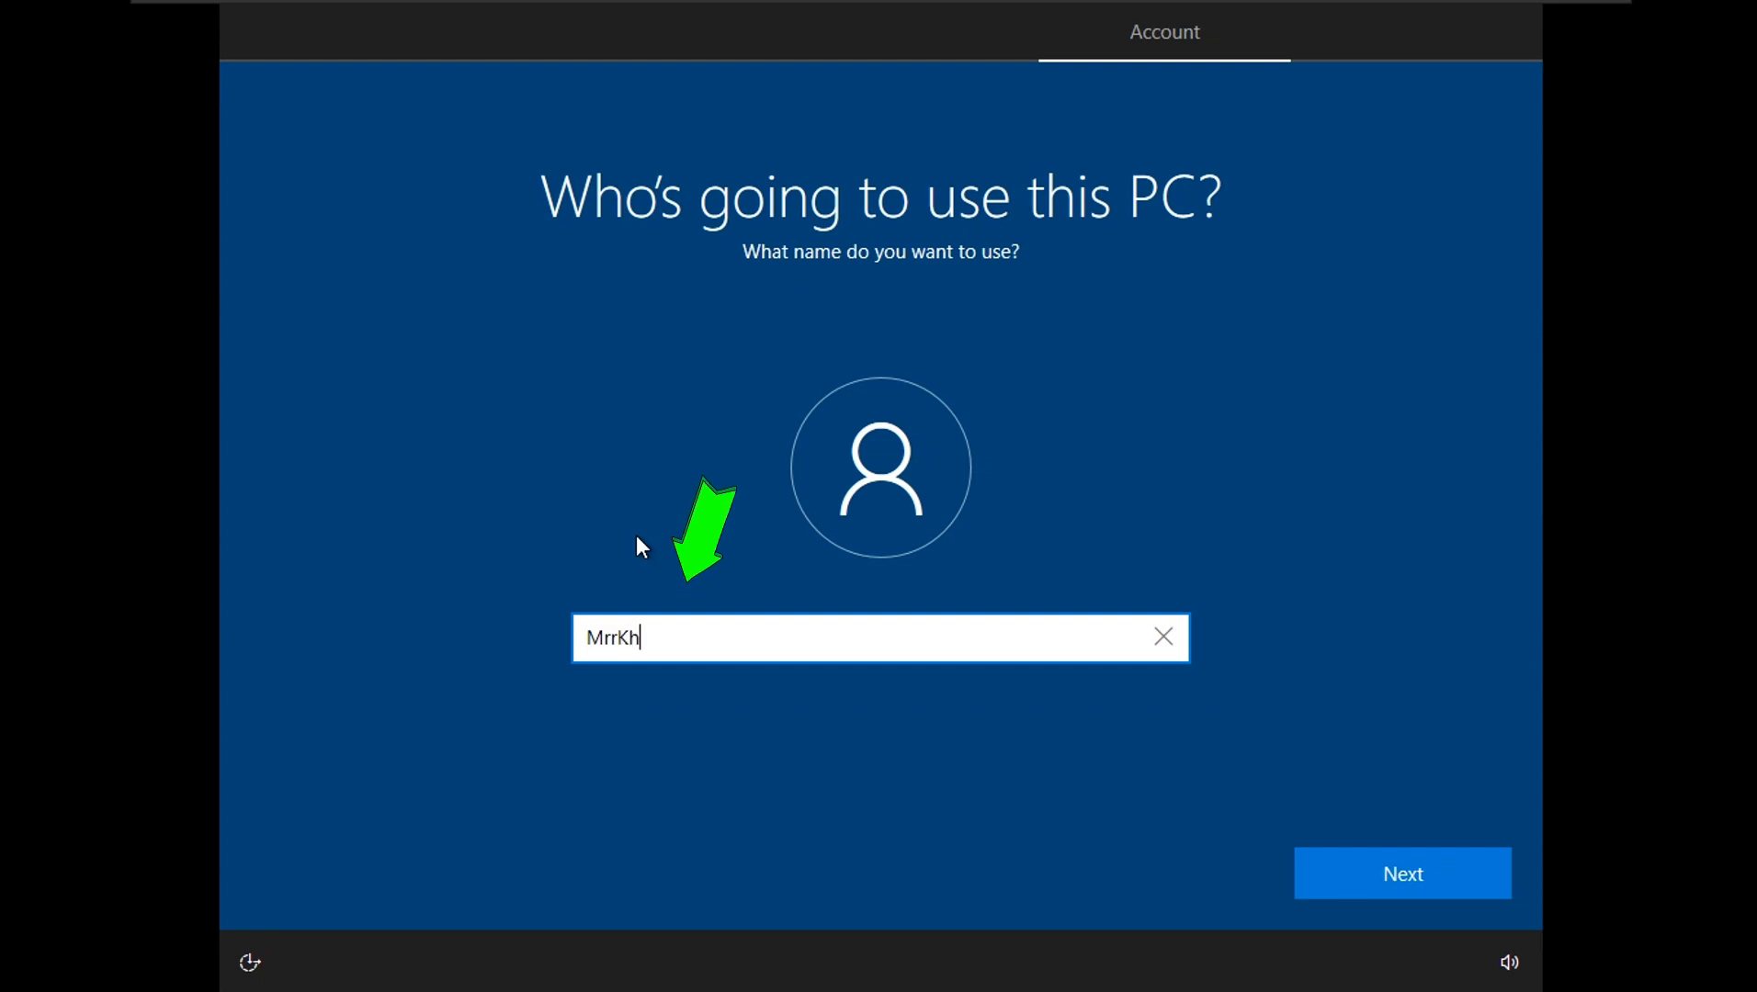
pyautogui.click(1389, 866)
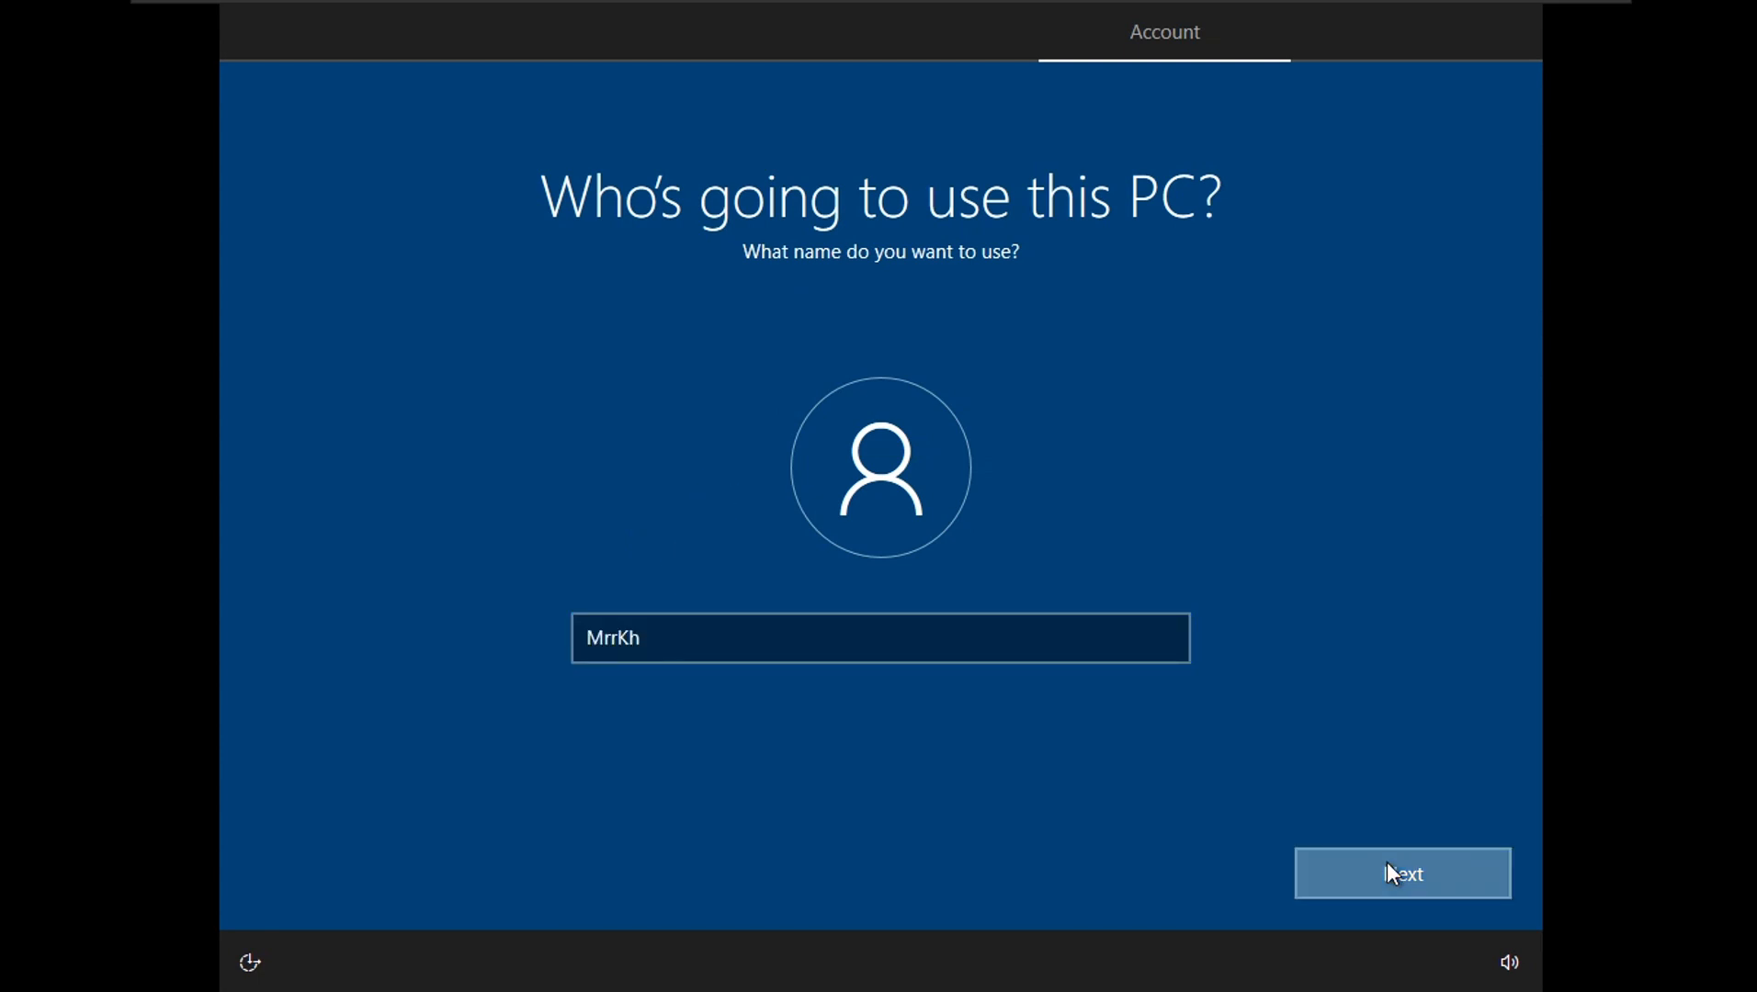
# - Enter the account password, check it, and re-enter it to confirm
pyautogui.write('••••••')
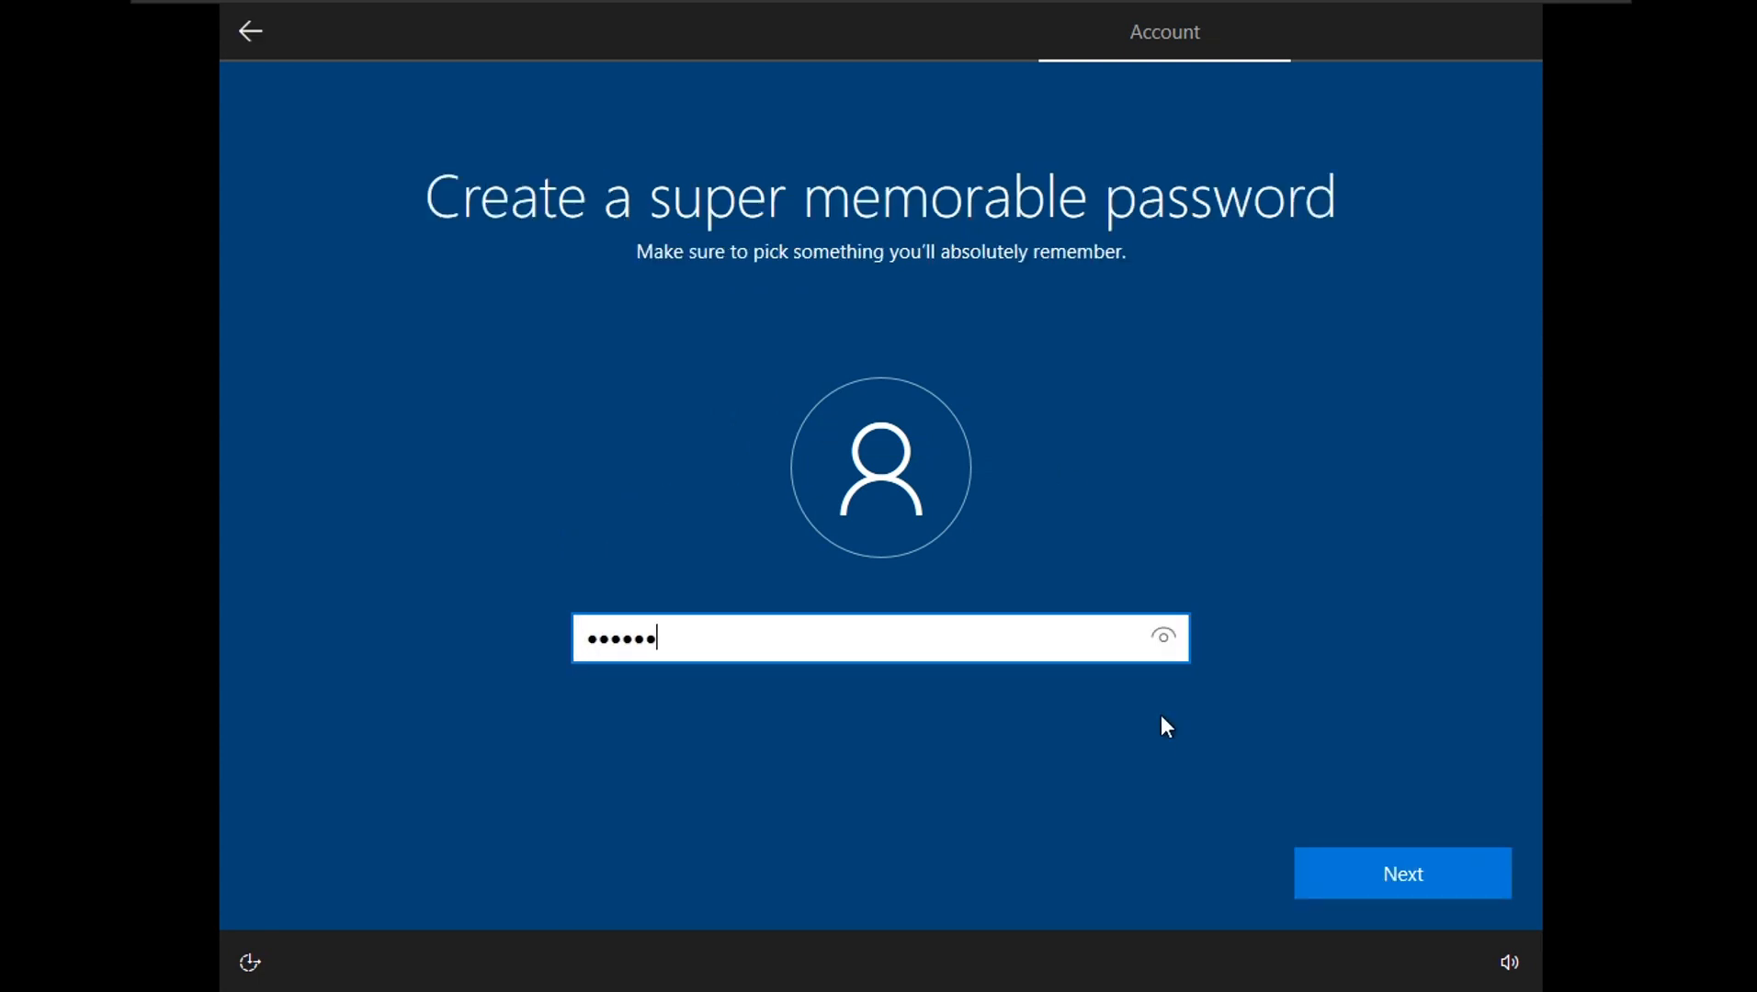
pyautogui.click(1164, 636)
pyautogui.click(1382, 882)
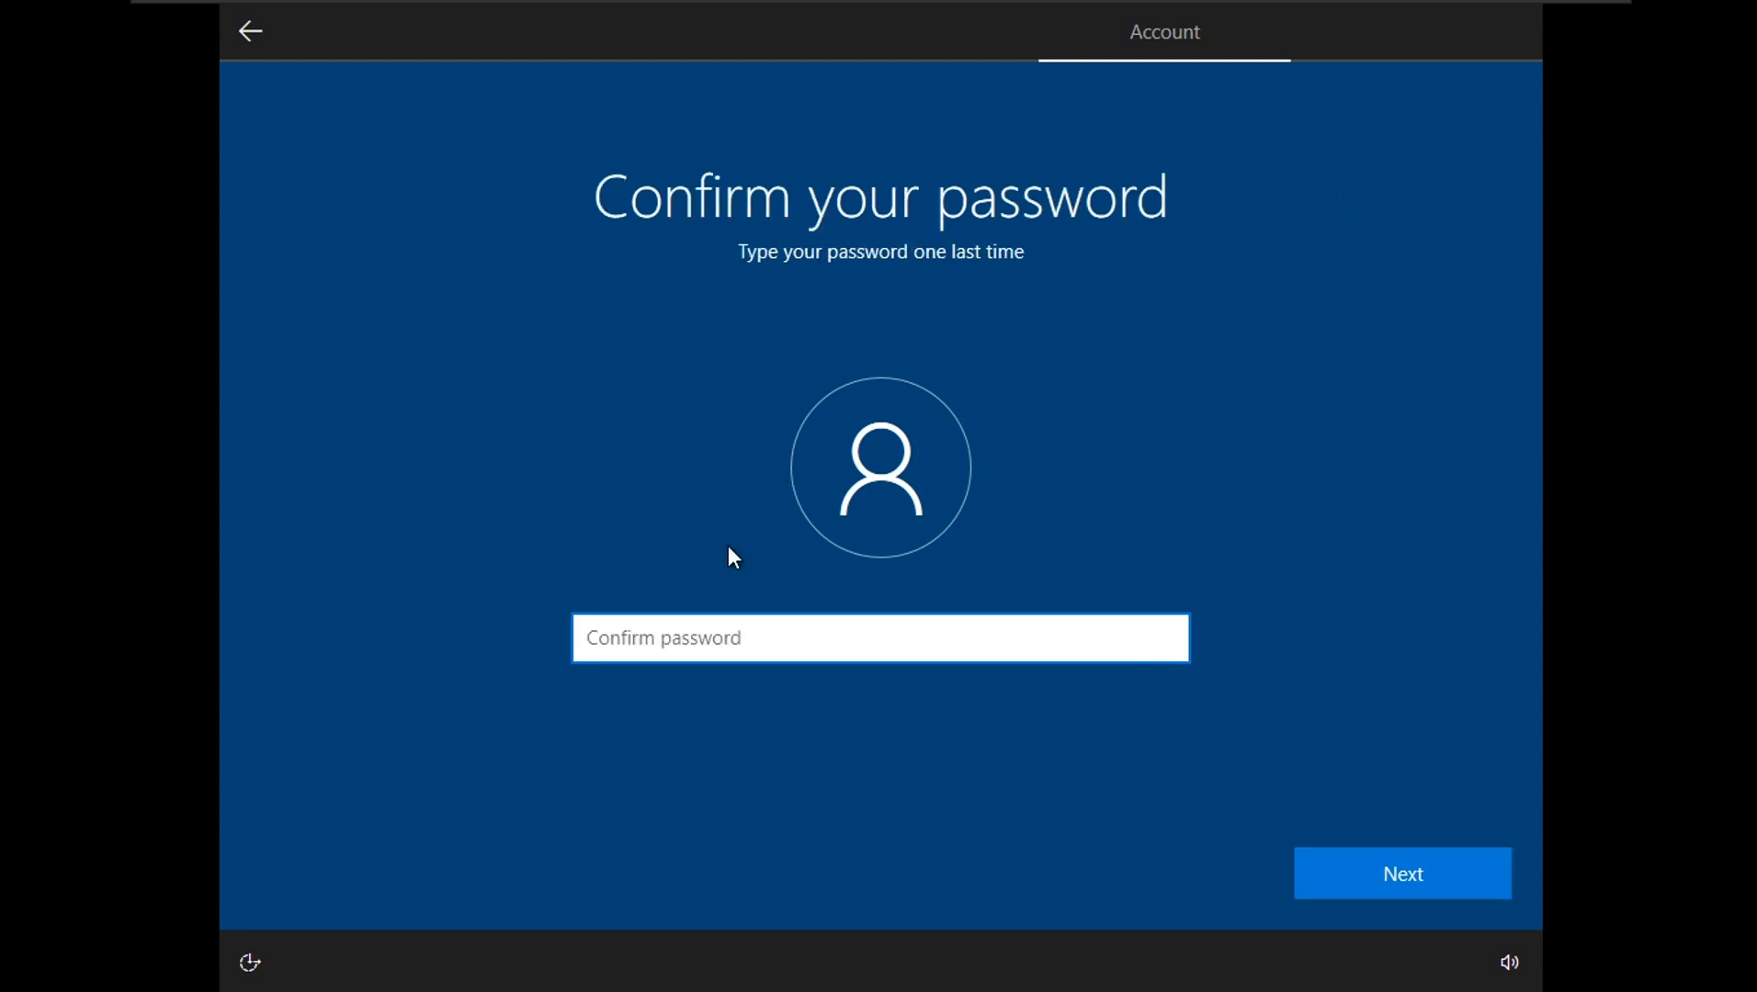
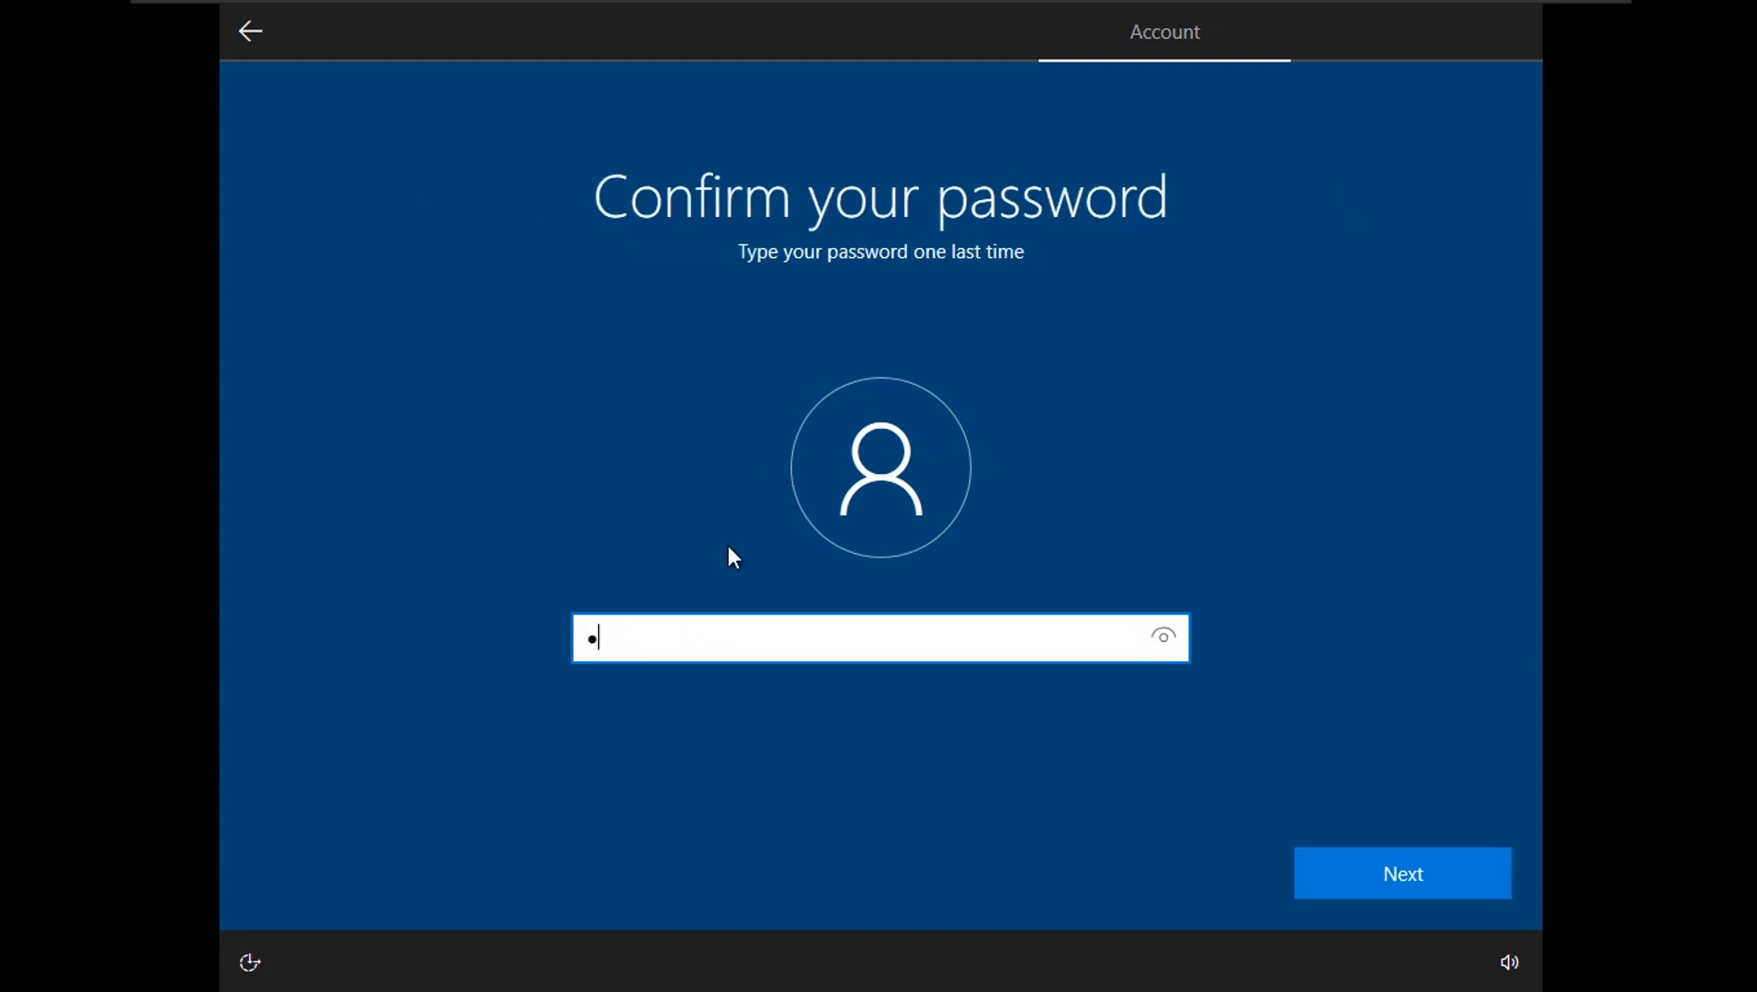
pyautogui.click(1363, 882)
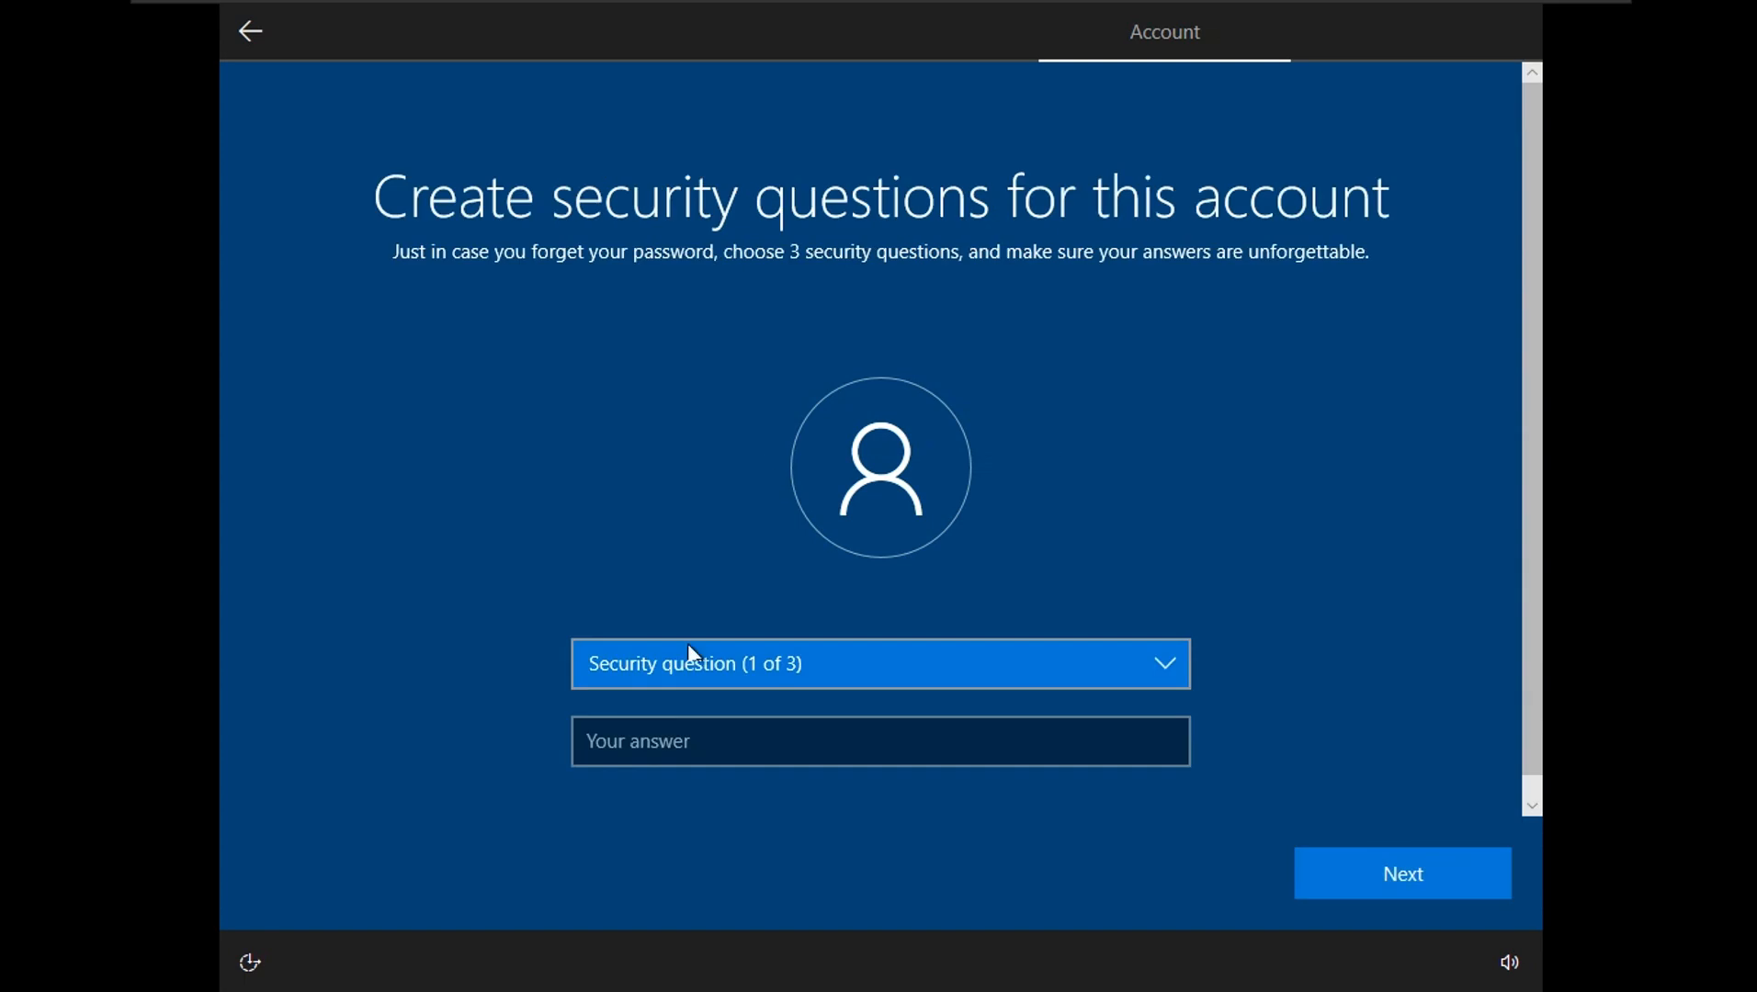
# - Answer the first security question, about the city of birth
pyautogui.click(1141, 658)
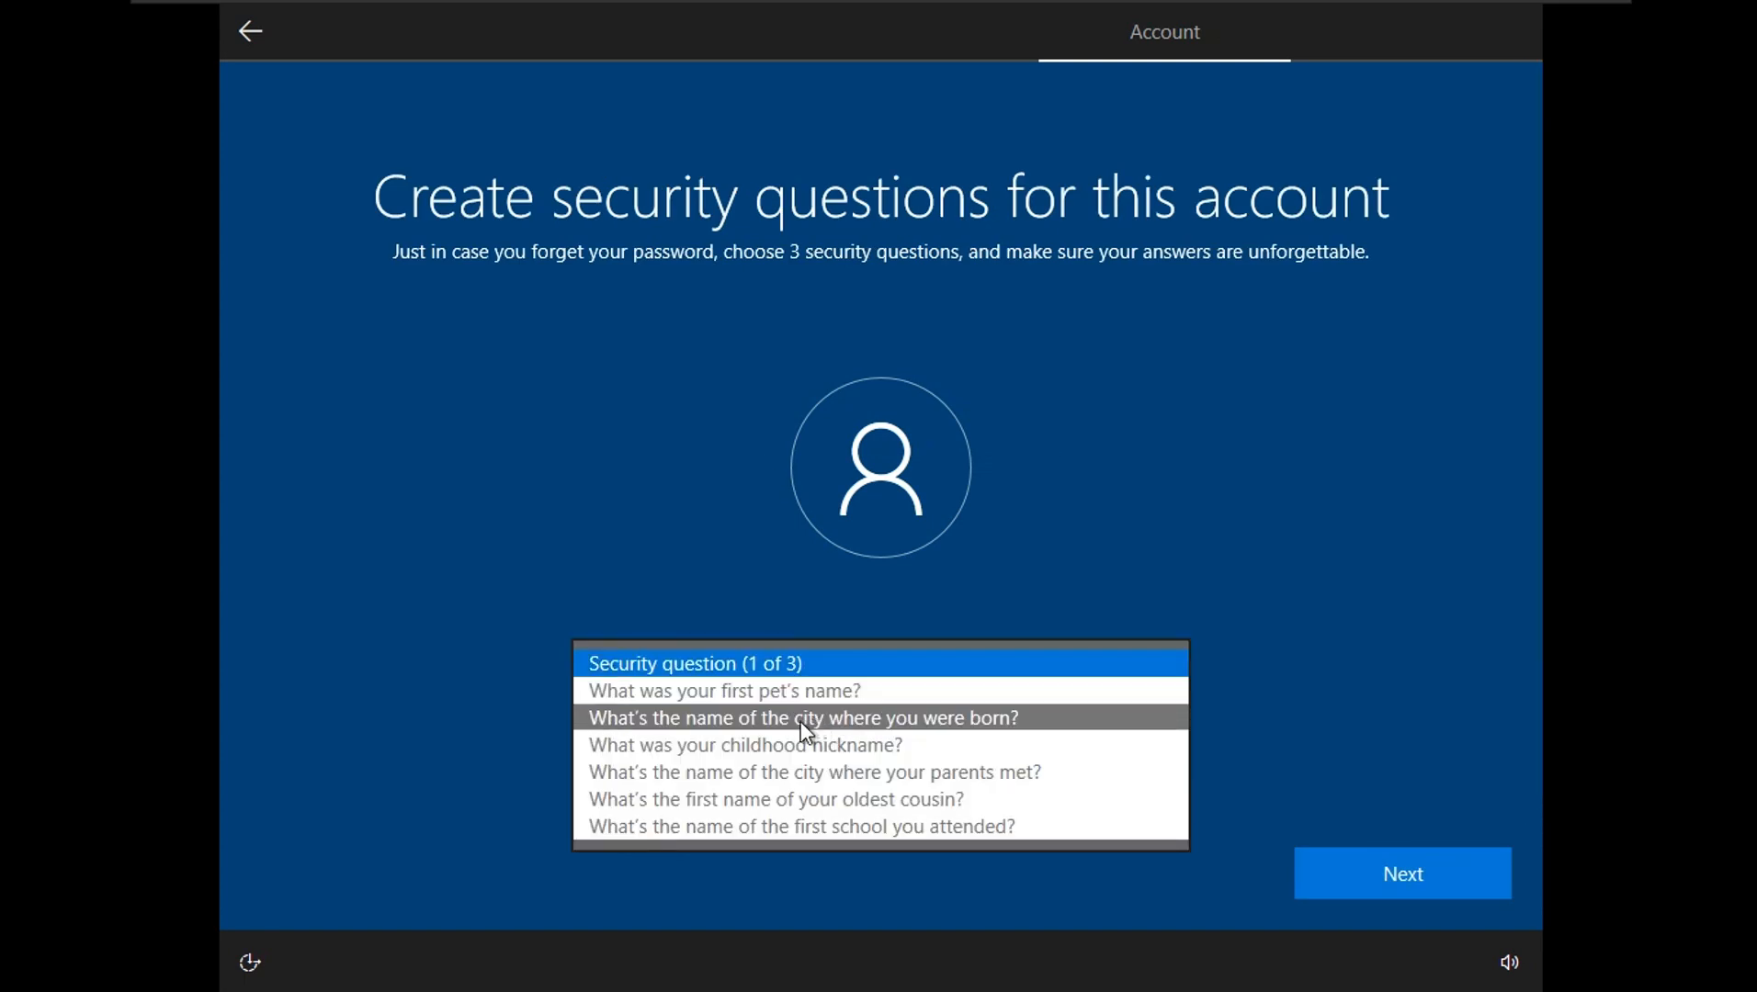
pyautogui.click(735, 726)
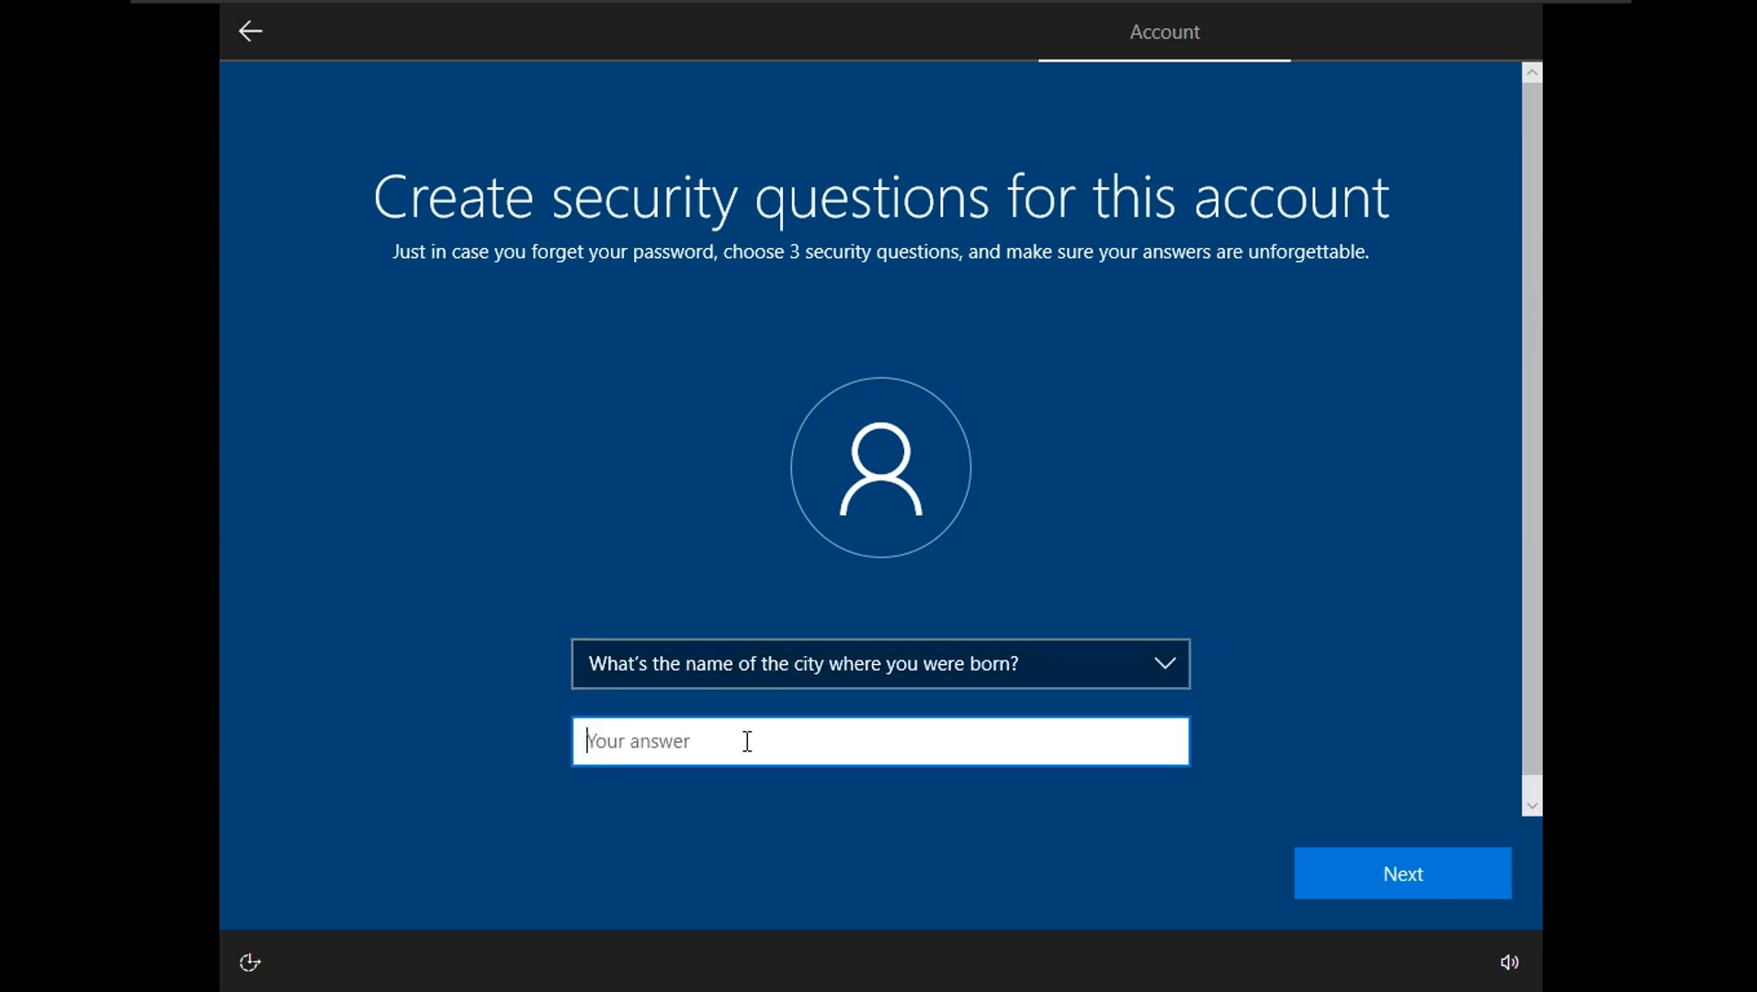
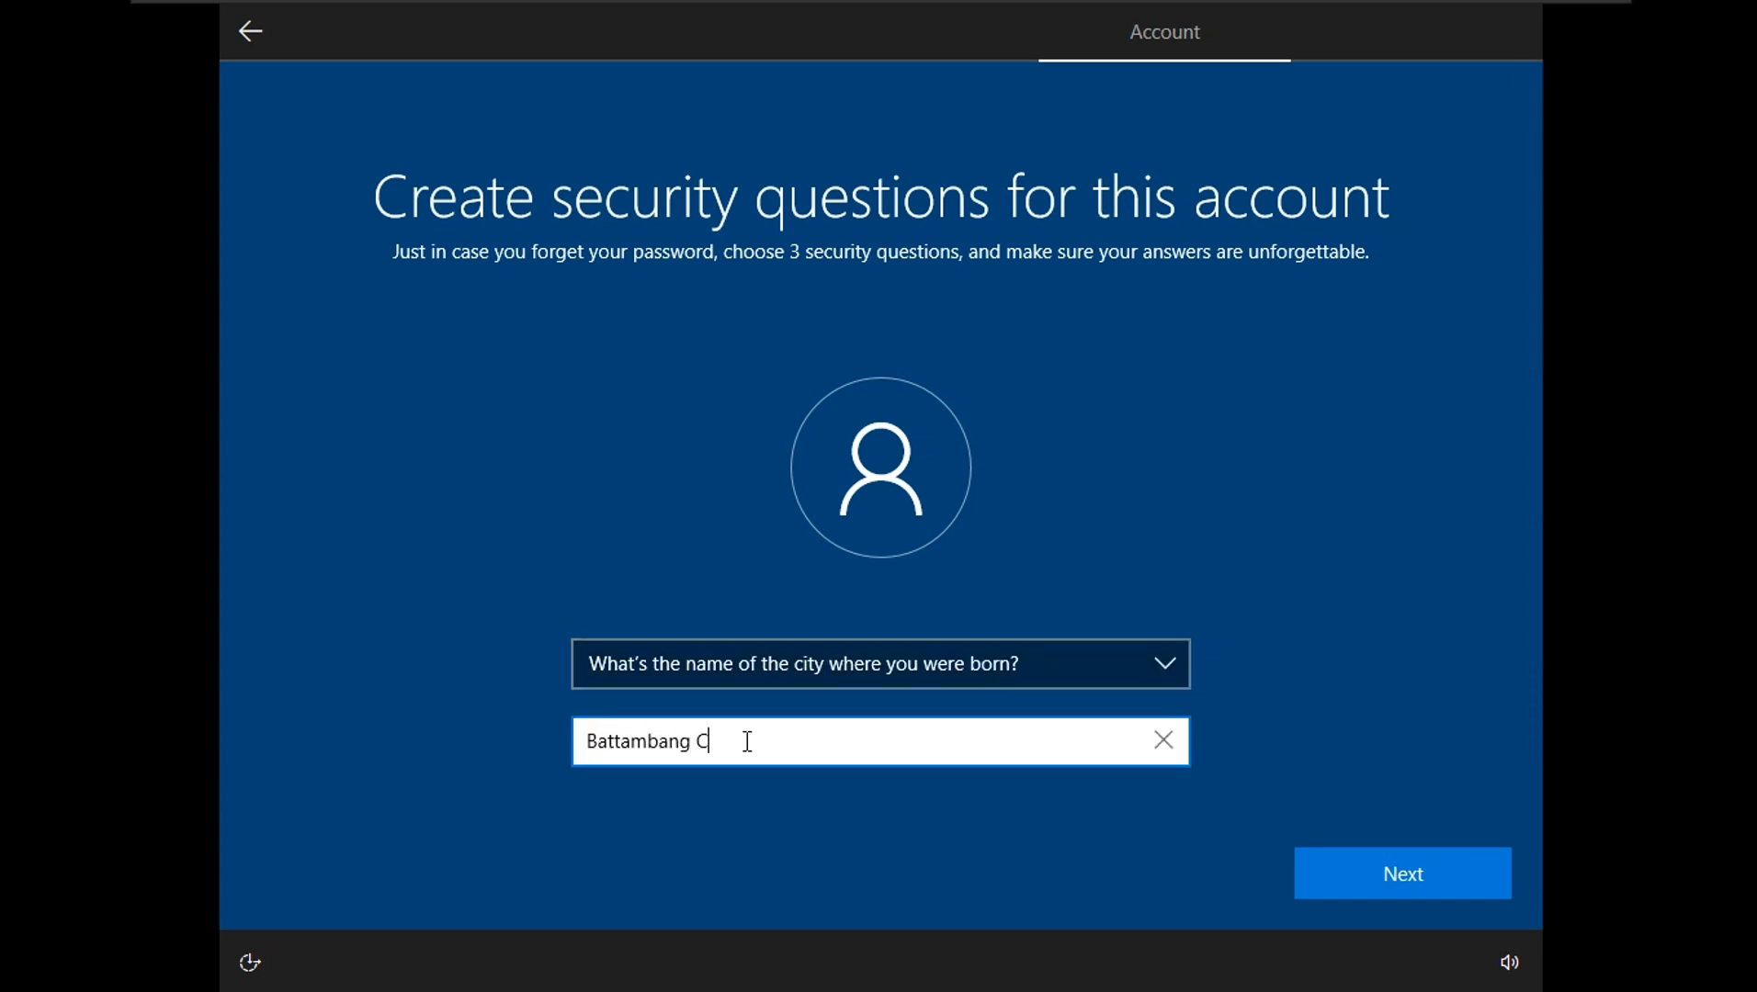
pyautogui.click(1392, 864)
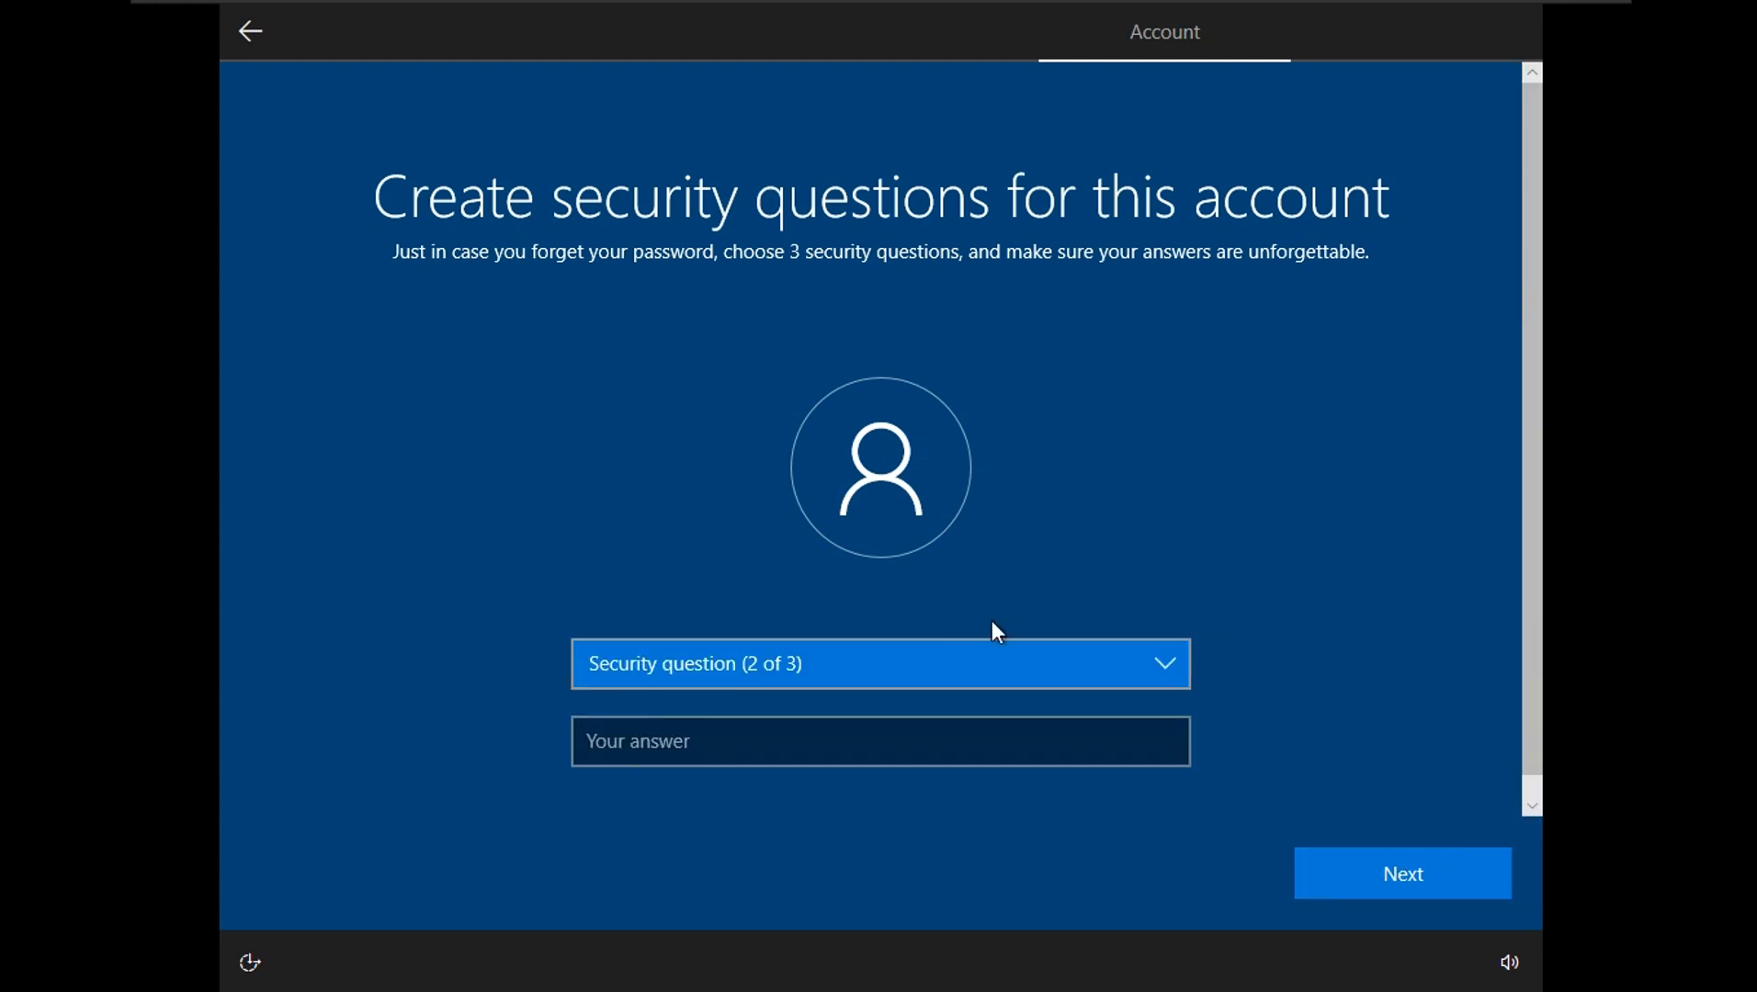
# - Answer the second security question, about the first pet's name
pyautogui.click(1121, 666)
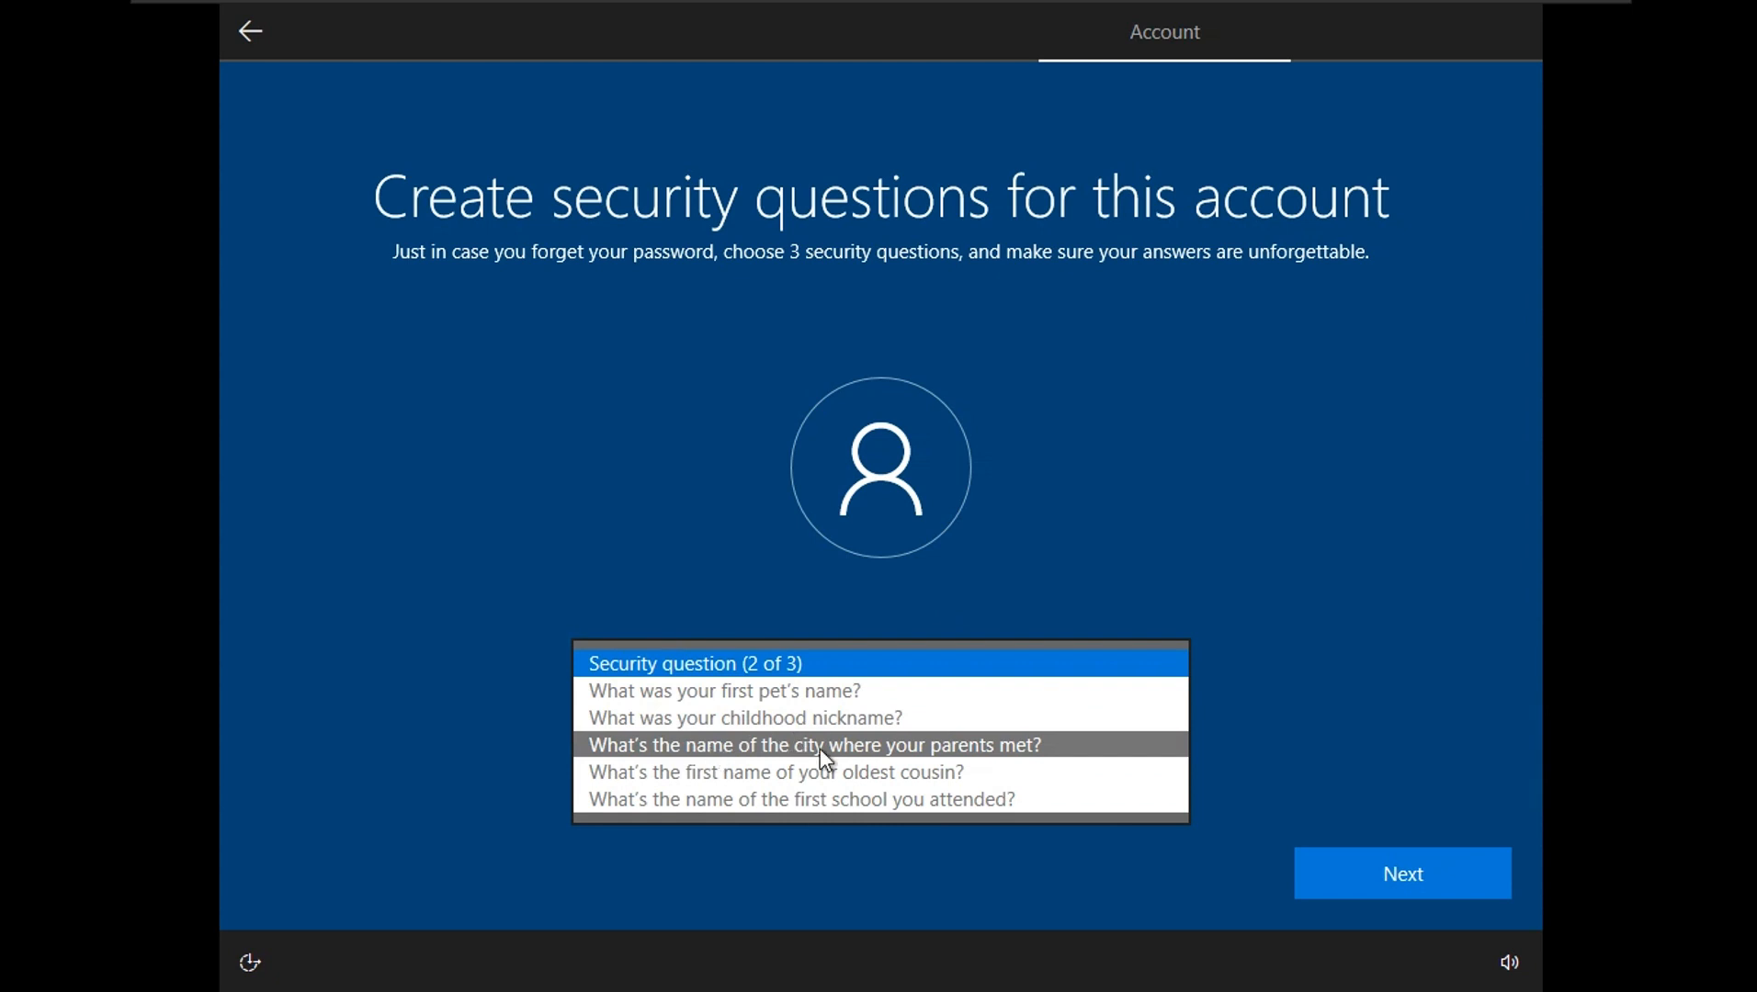
pyautogui.click(782, 691)
pyautogui.click(709, 738)
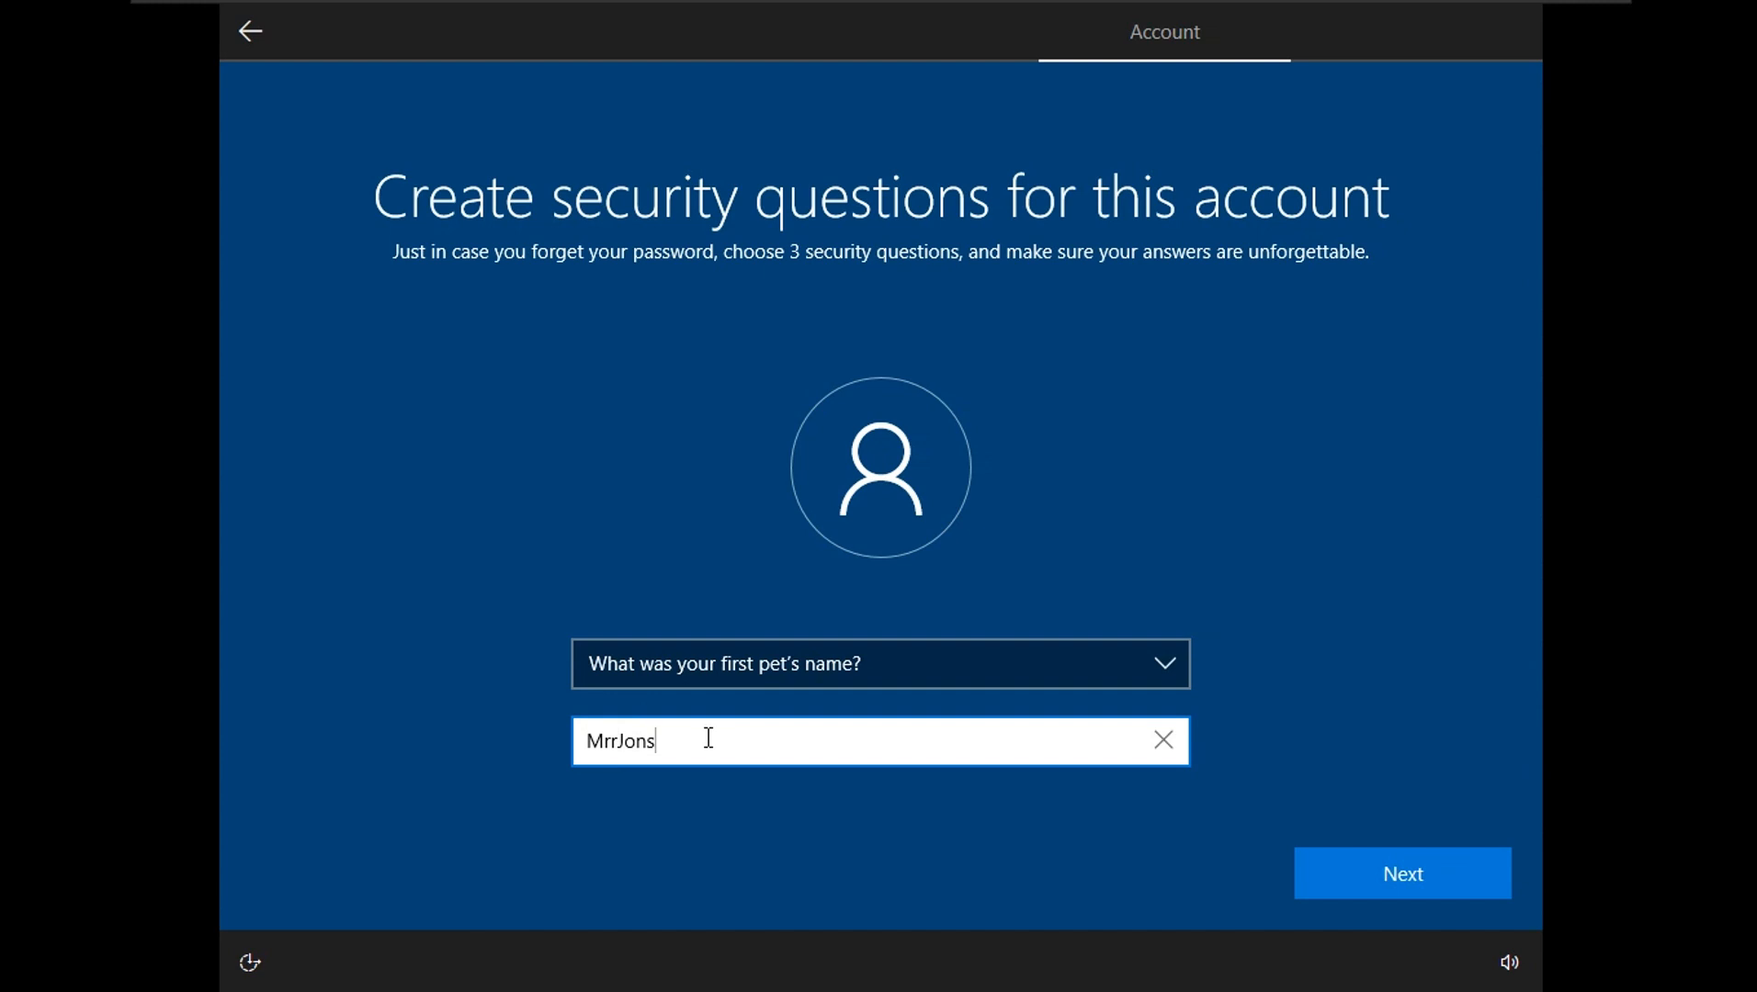
pyautogui.click(1439, 856)
# - Answer the third security question, about the first school attended
pyautogui.click(1024, 665)
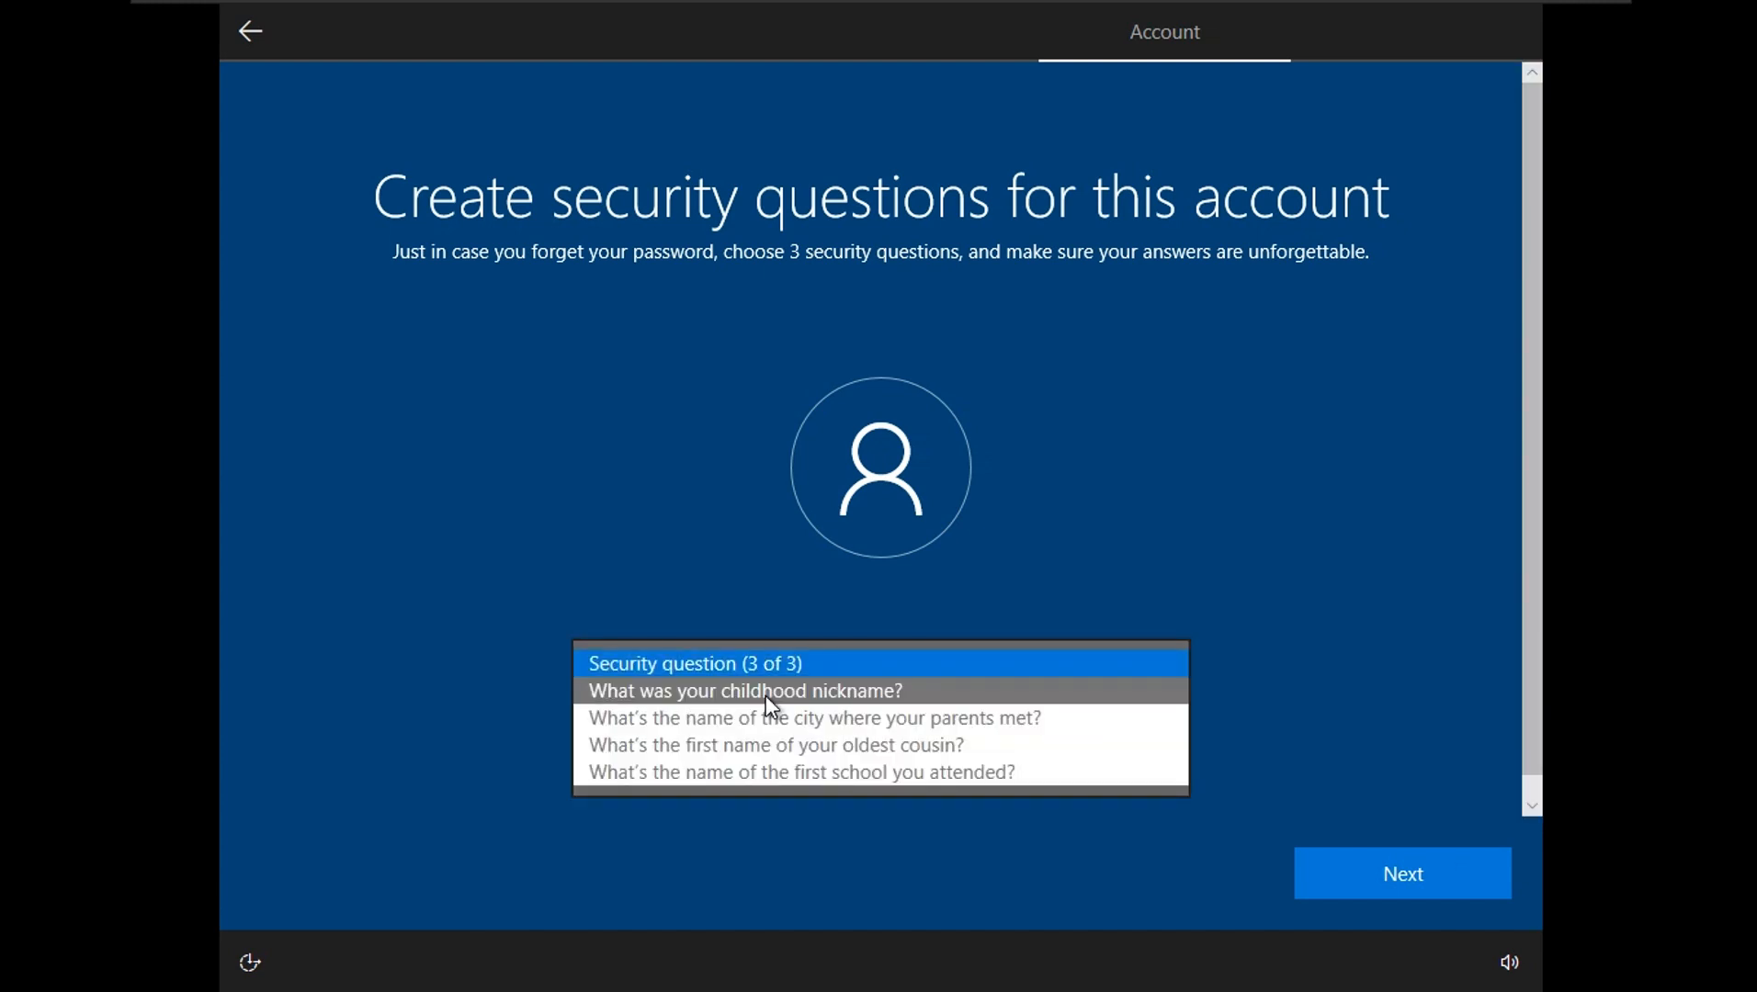
pyautogui.click(871, 773)
pyautogui.click(706, 744)
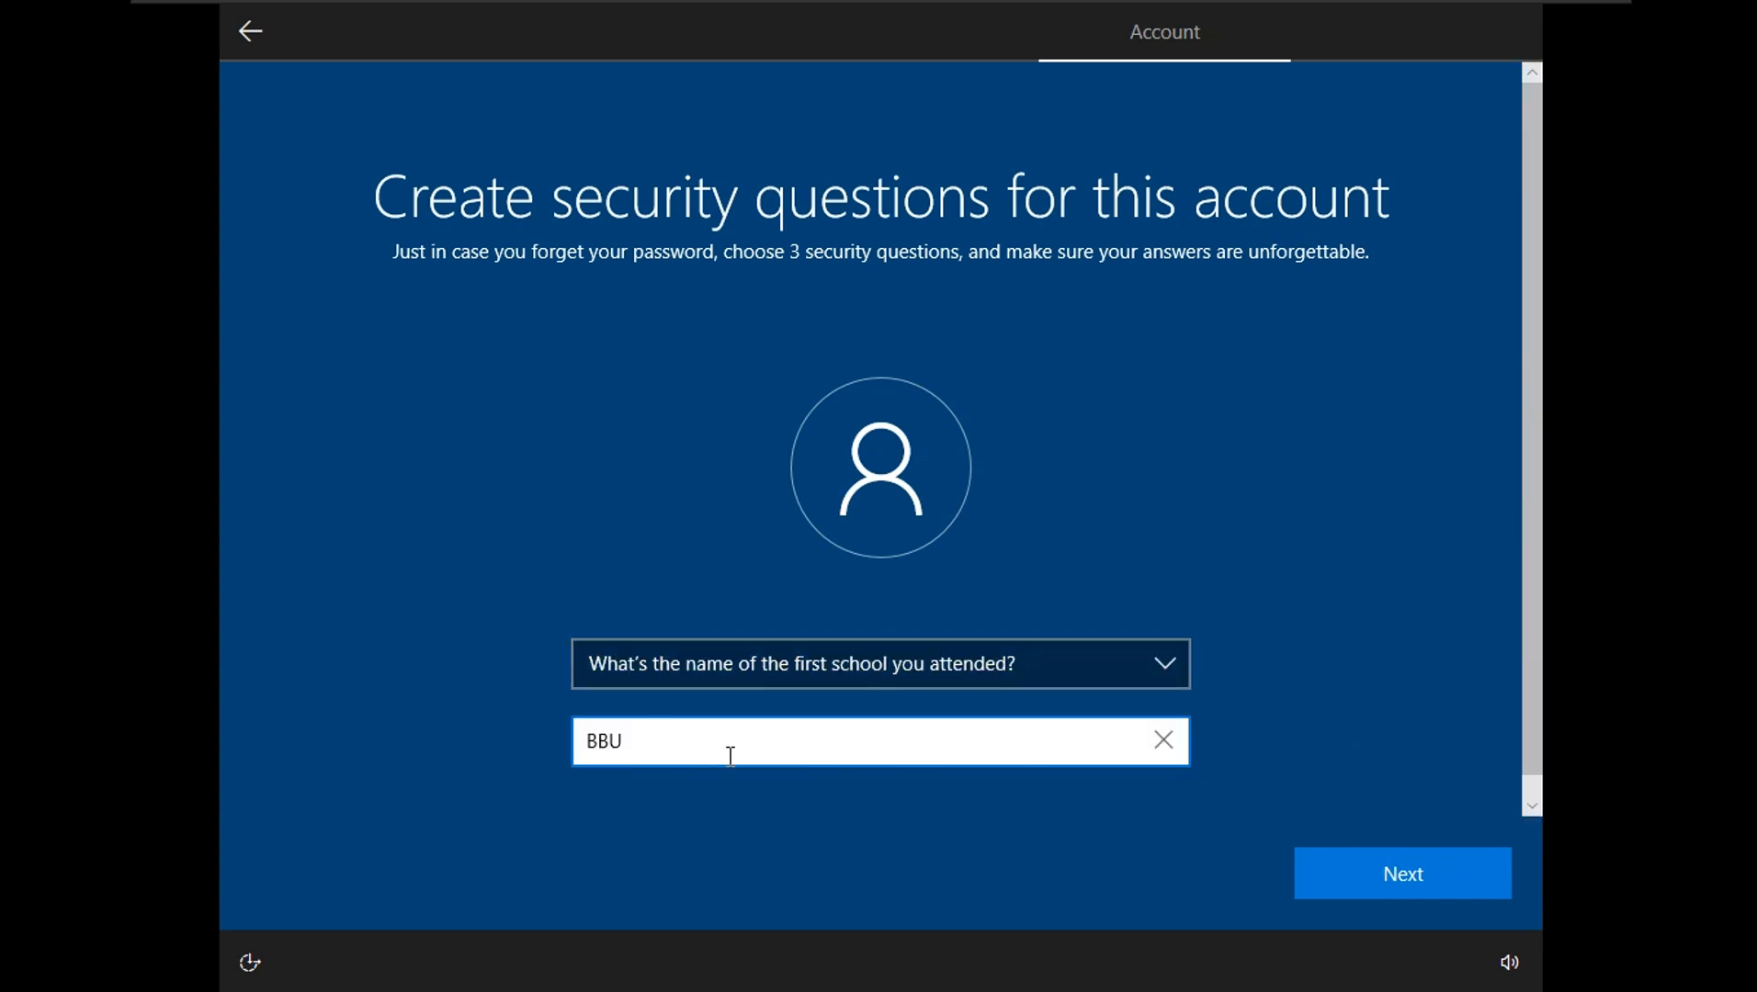
pyautogui.click(1423, 871)
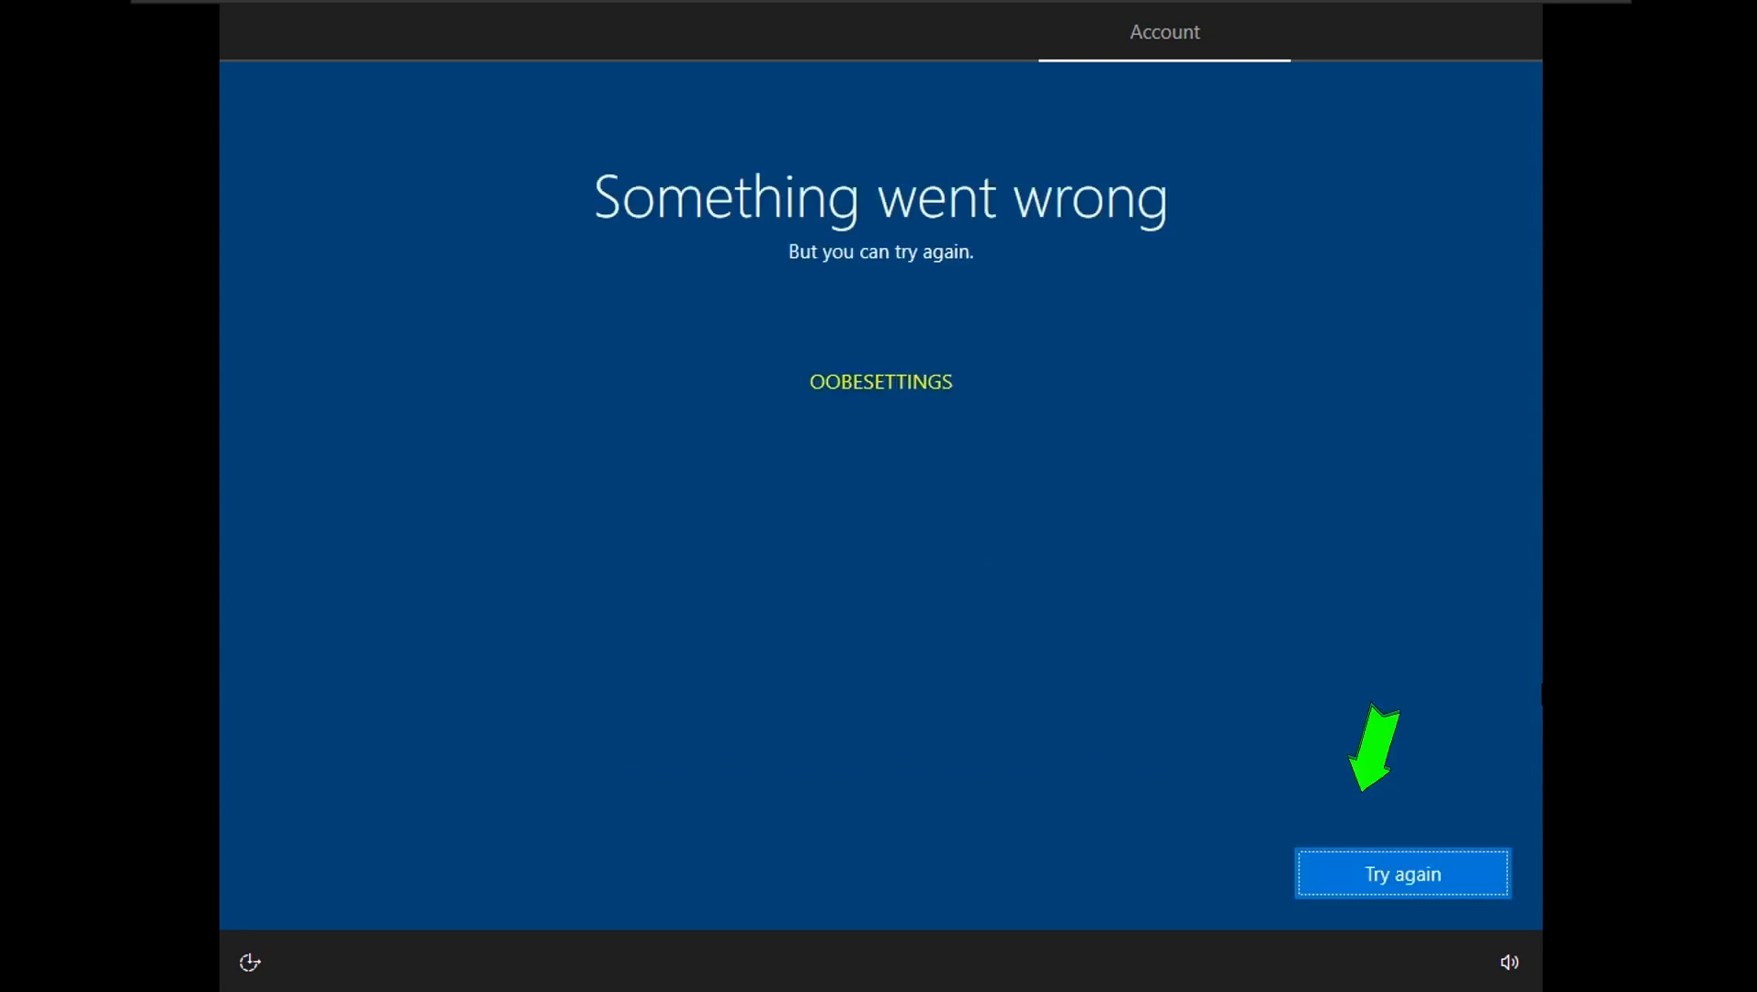
# - Retry past the OOBESETTINGS error, accept the default privacy settings, then accept Cortana
pyautogui.click(1389, 874)
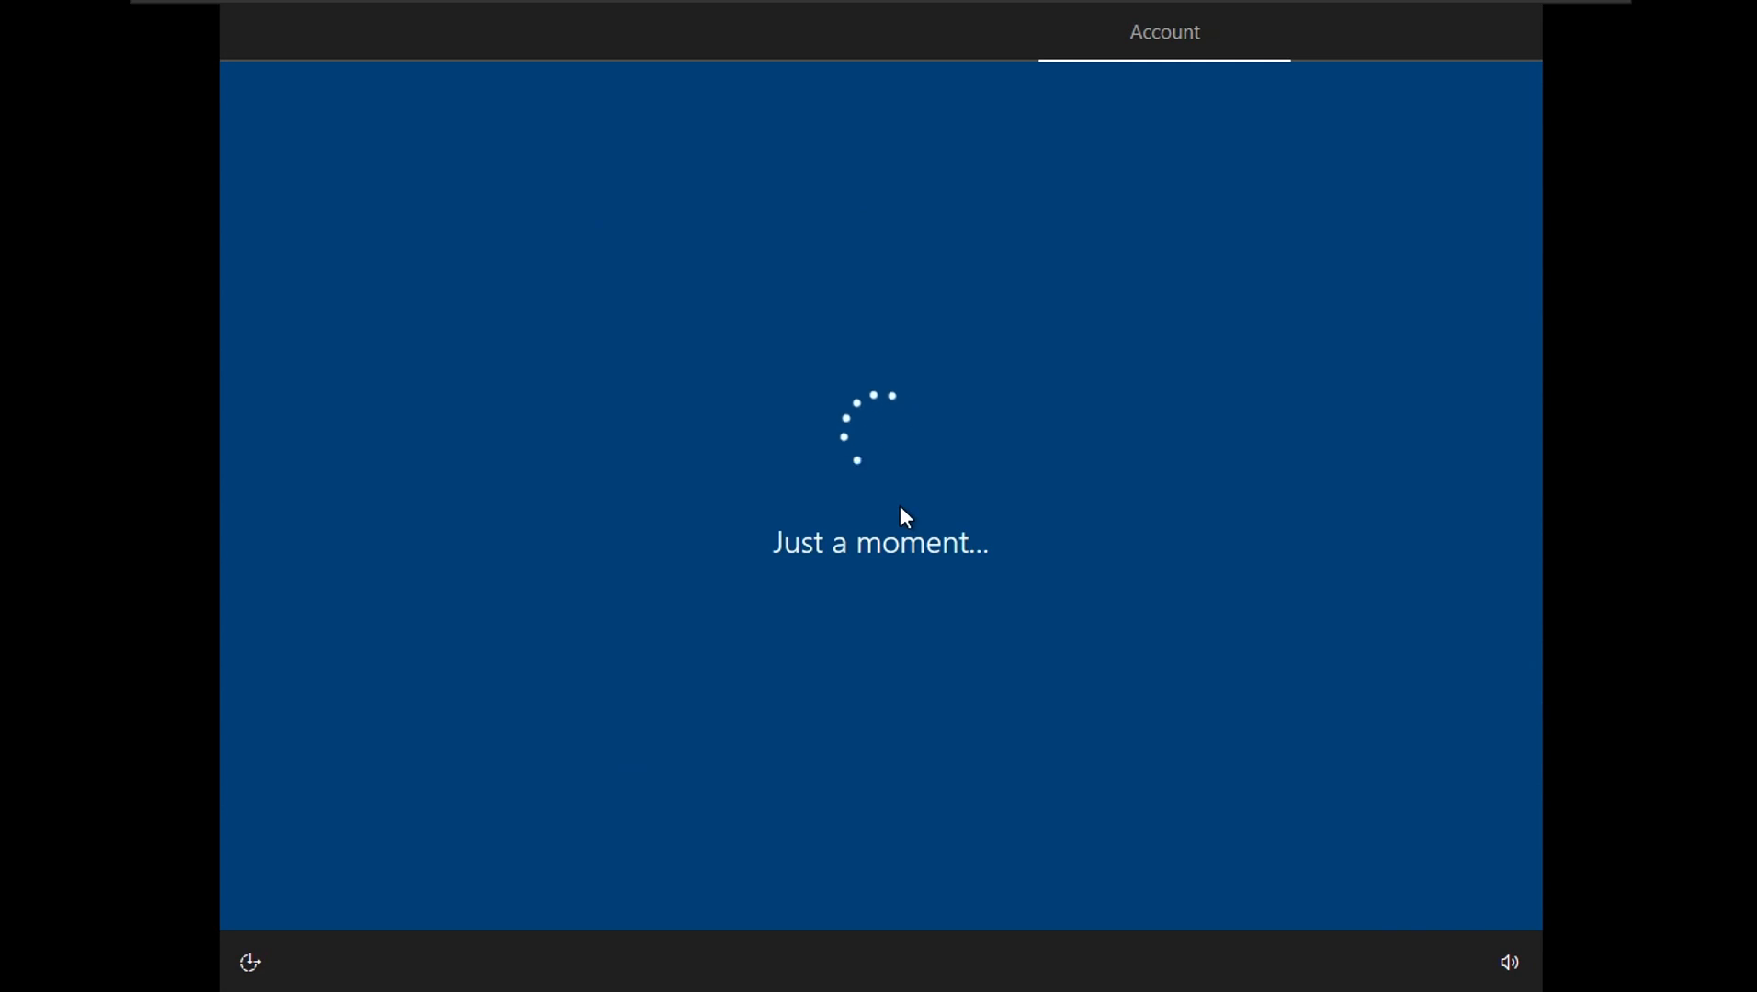
pyautogui.scroll(-2, 876, 642)
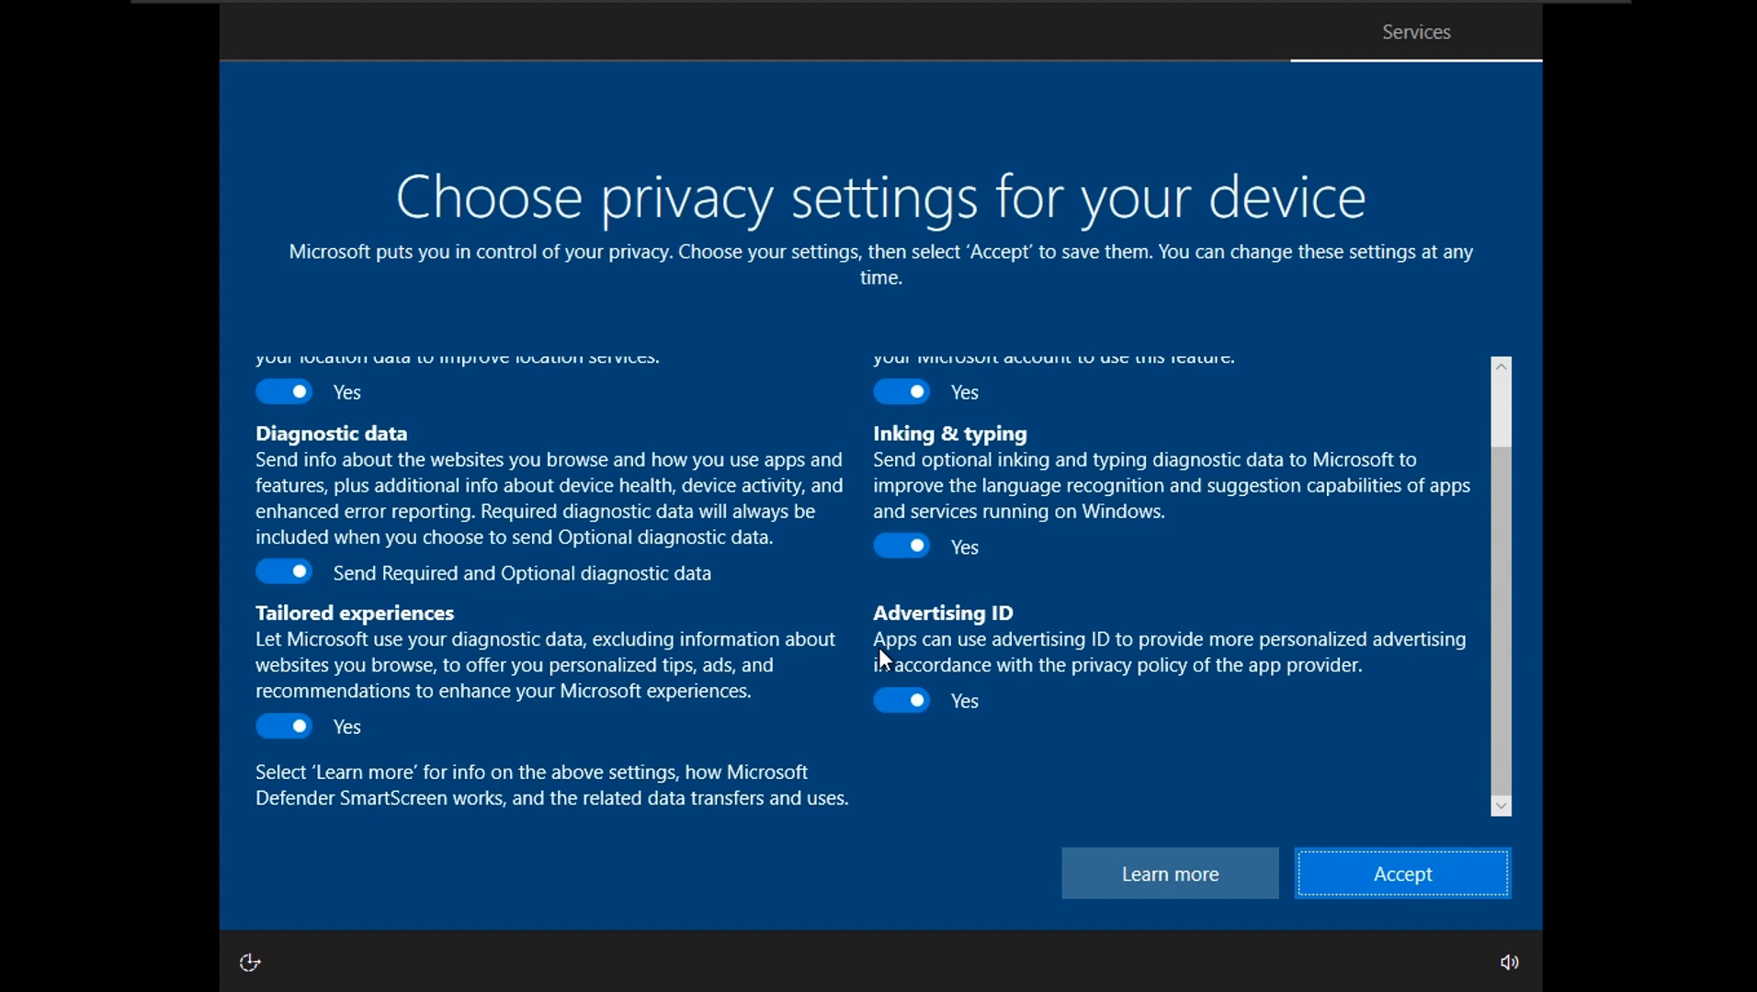
pyautogui.scroll(2, 879, 647)
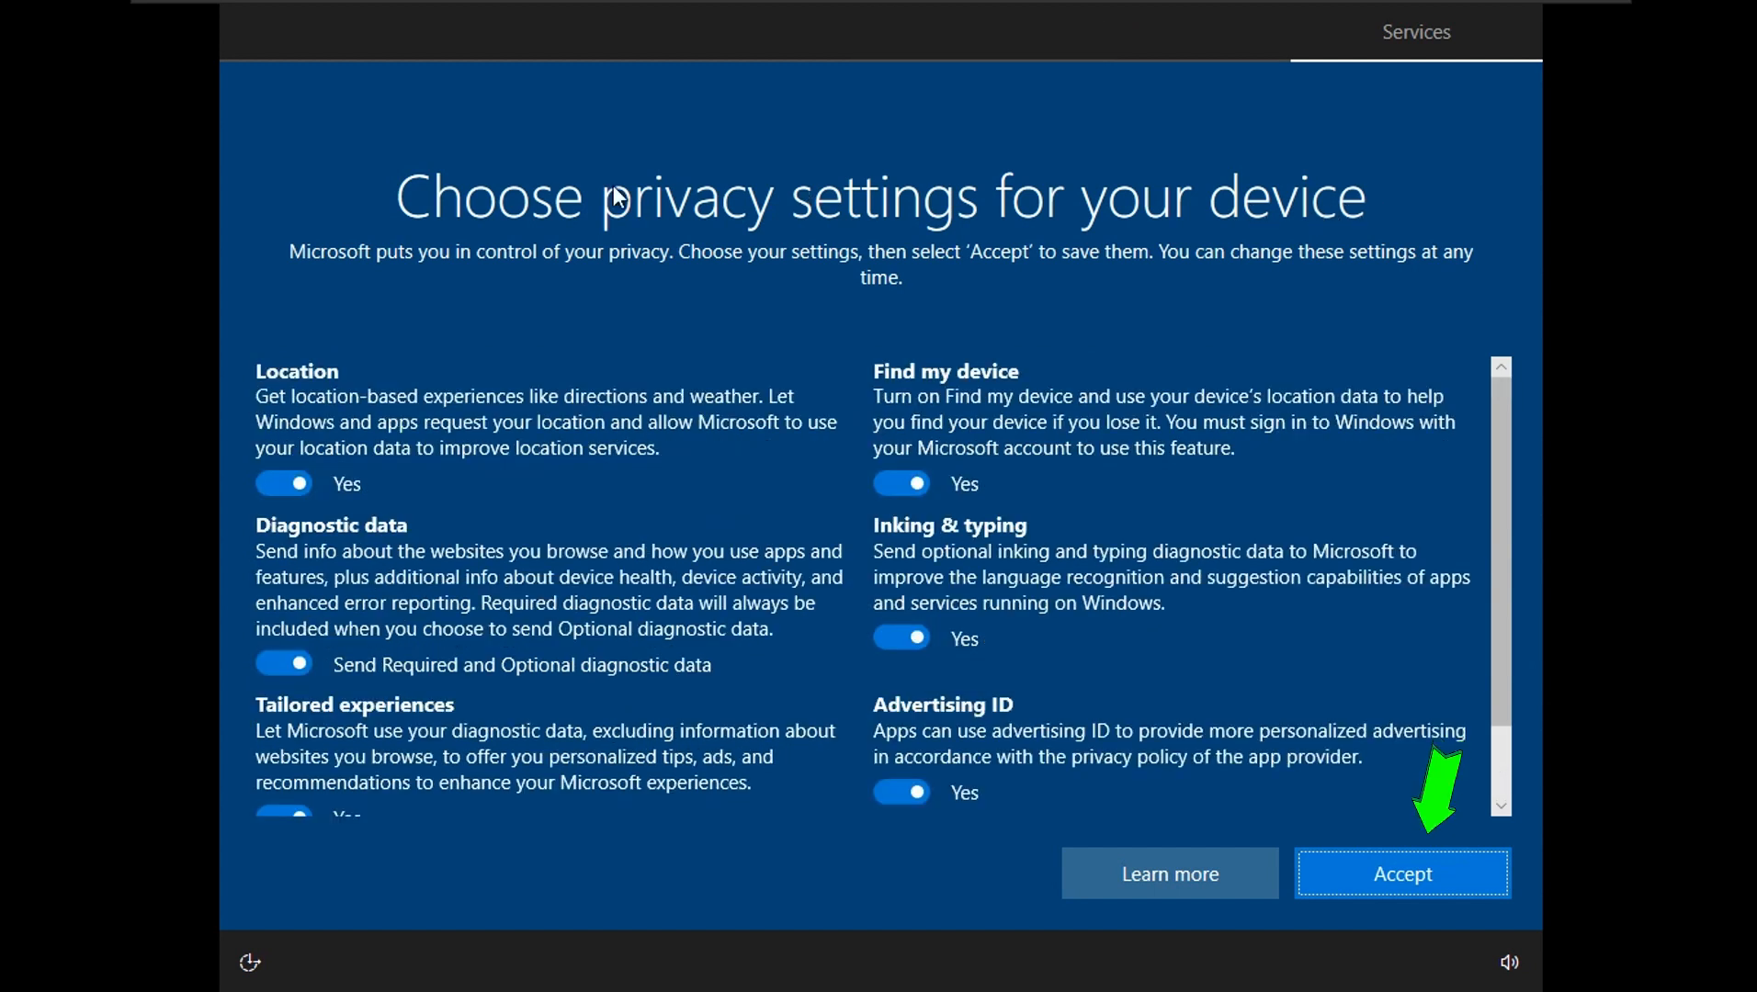
pyautogui.press('Return')
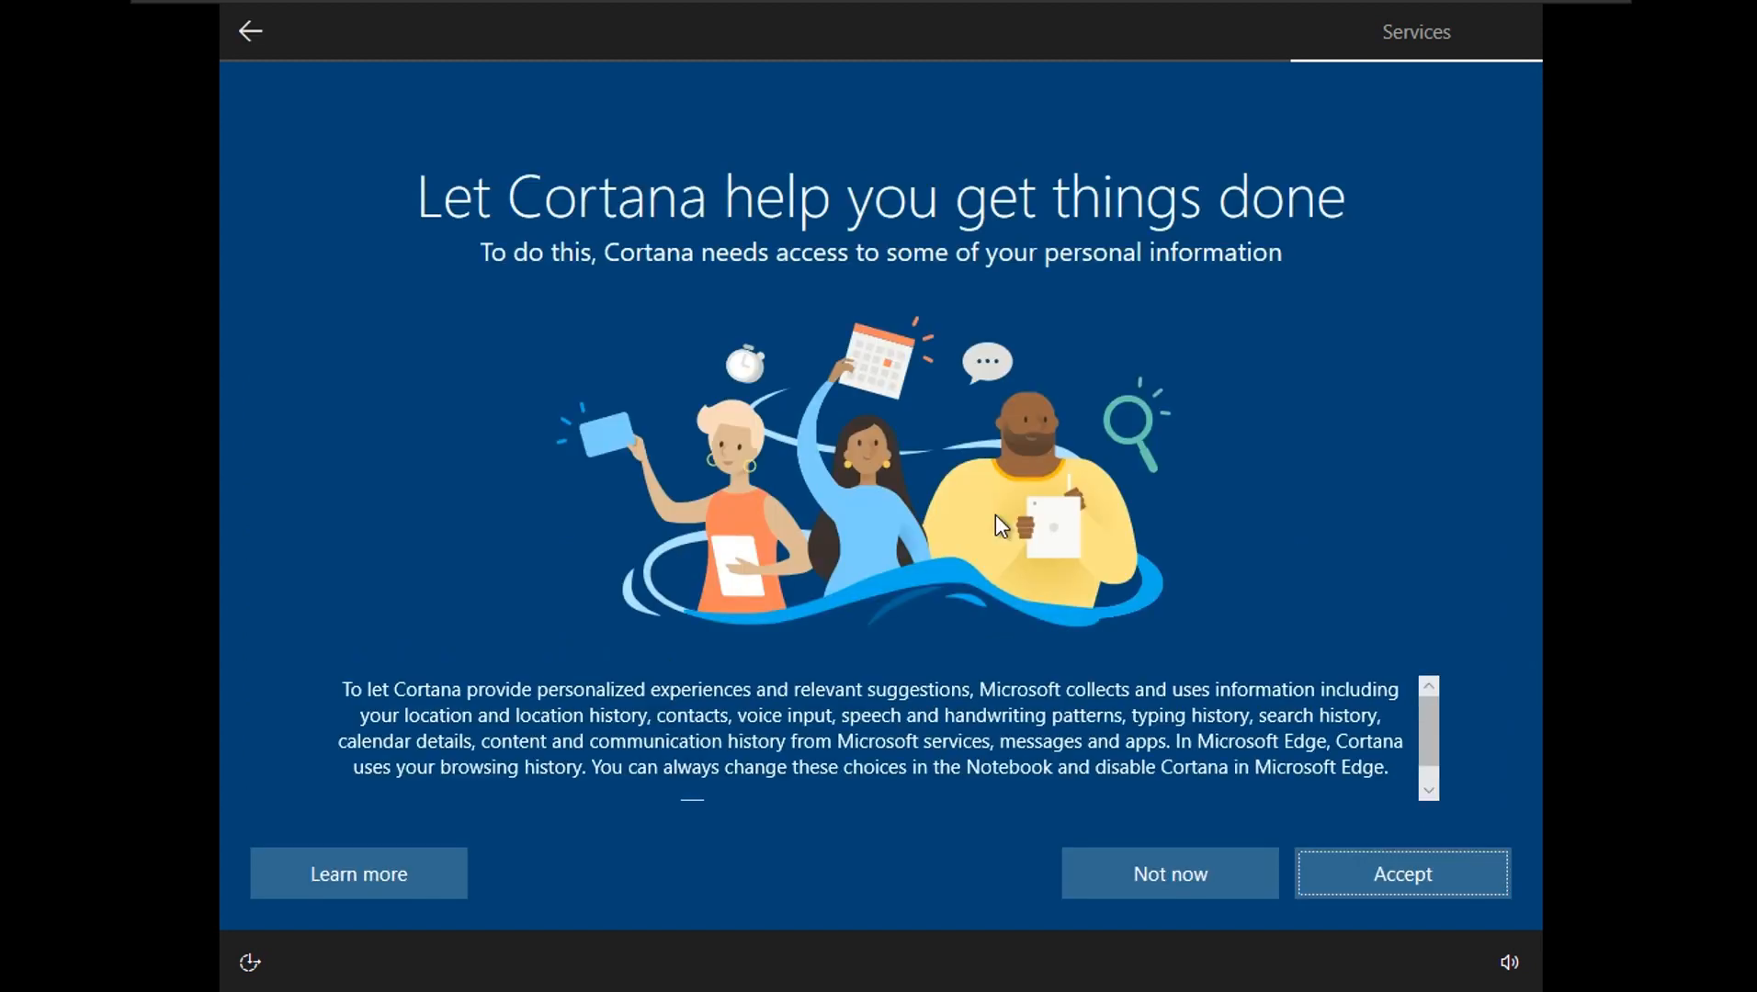
pyautogui.click(1387, 875)
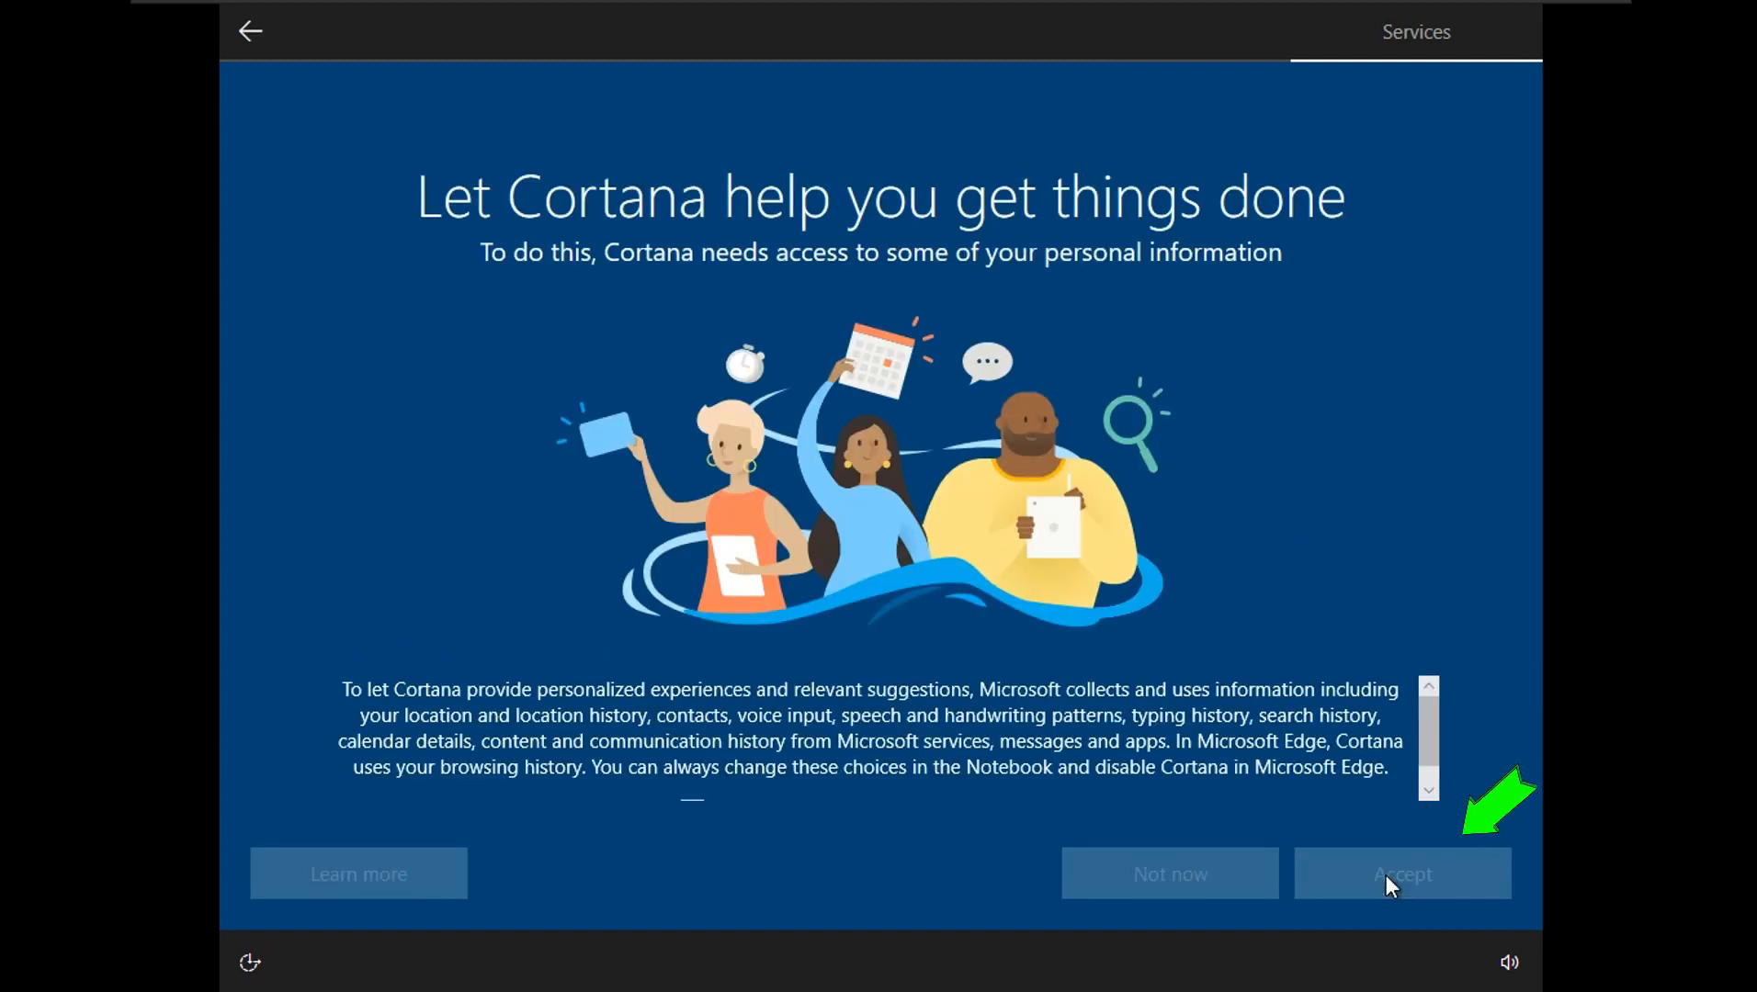